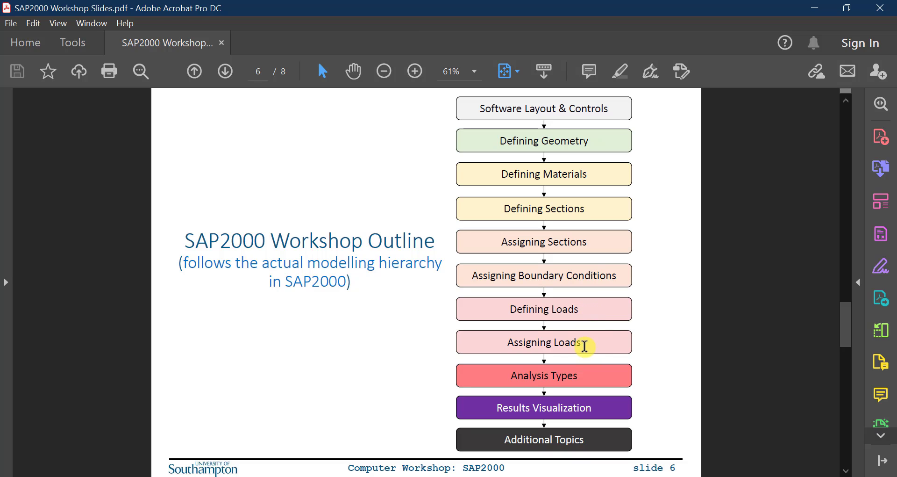
Review the load definition and assignment stages in the workshop outline, and go to the 2-story steel building example on slide 8
drag(584, 343, 490, 312)
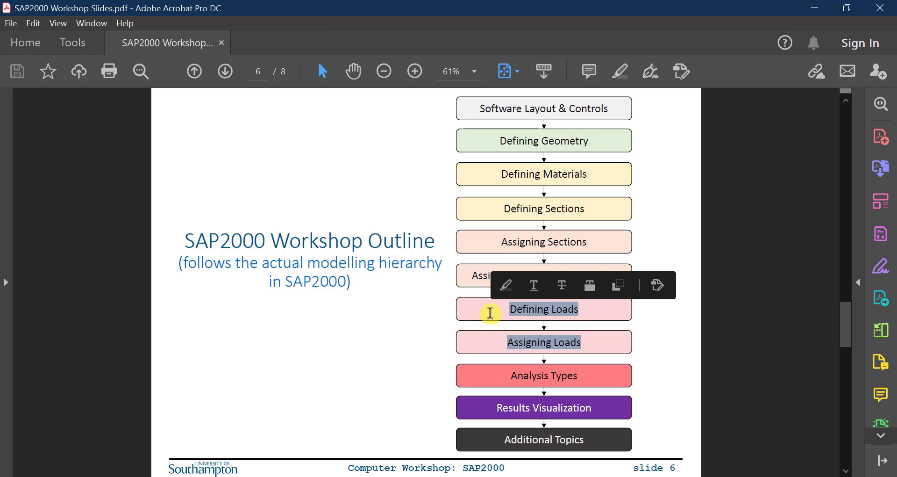
click(490, 315)
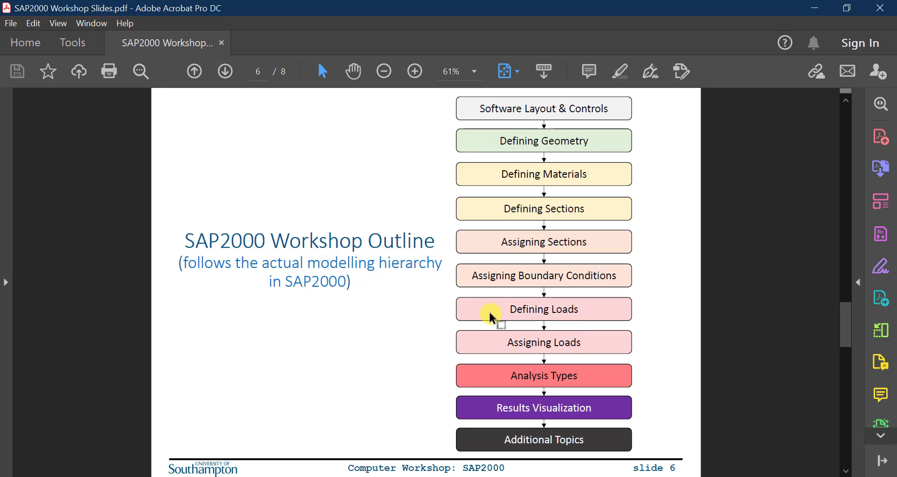
scroll(490, 315, down, 4)
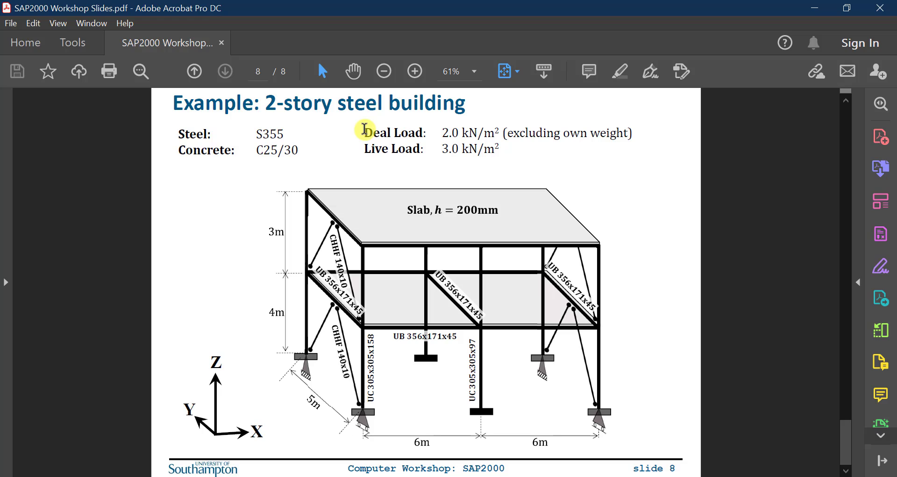
Examine the dead and live load values specified for the 2-story steel building example
drag(364, 130, 419, 130)
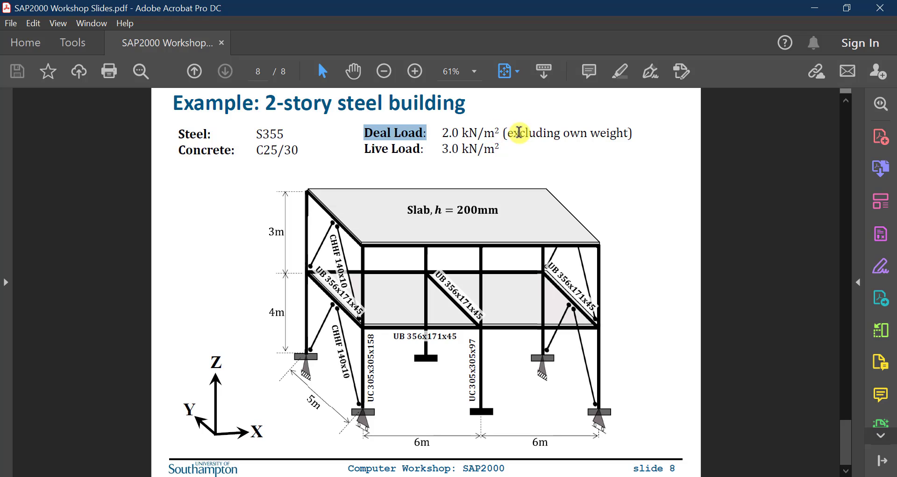
drag(508, 134, 630, 134)
click(370, 148)
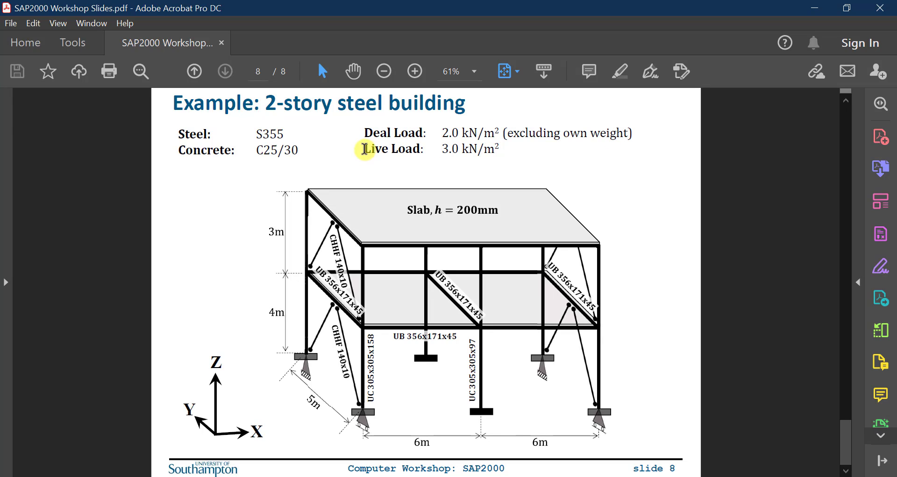
drag(361, 148, 459, 150)
click(441, 149)
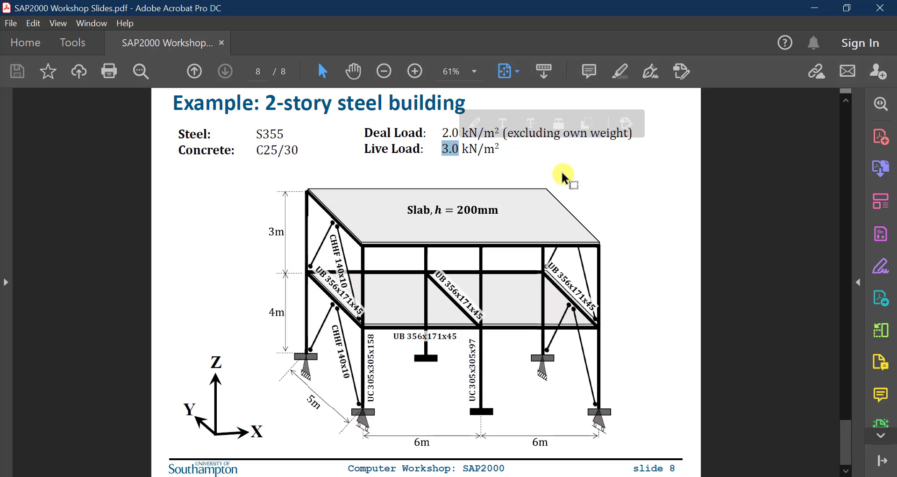
Switch to SAP2000 and look over the commands available for defining and assigning loads
click(806, 12)
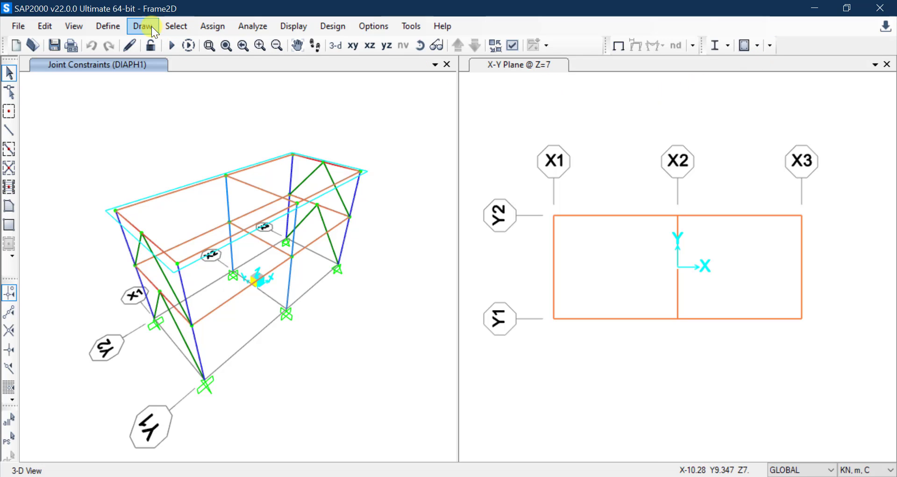
click(97, 23)
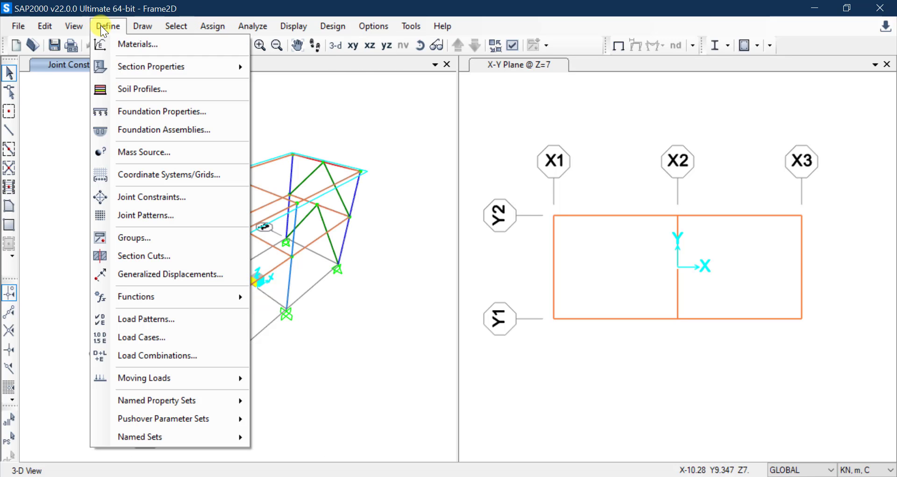
mouse_move(229, 20)
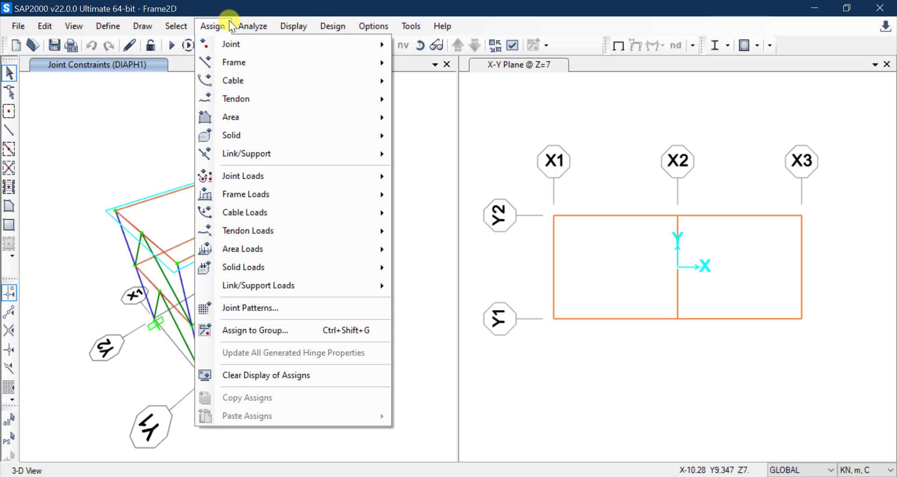
click(166, 10)
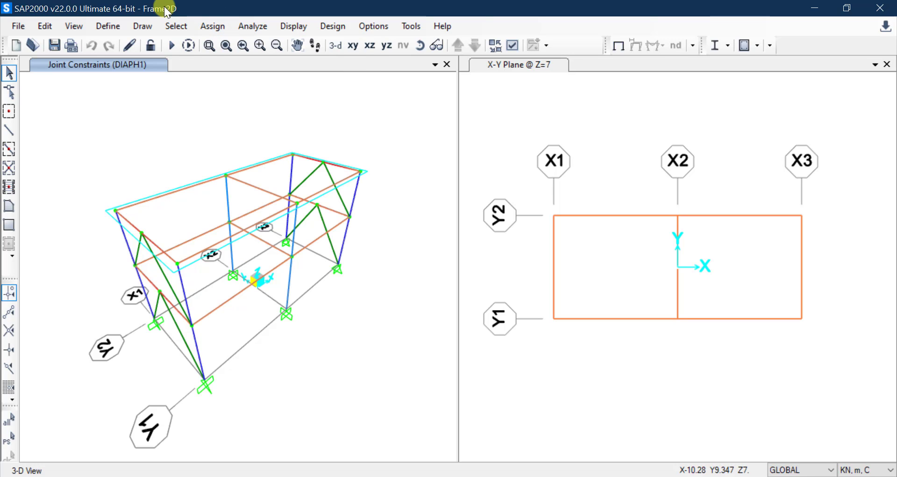
Open the load pattern definitions and examine the DEAD pattern's name and self-weight multiplier
click(113, 26)
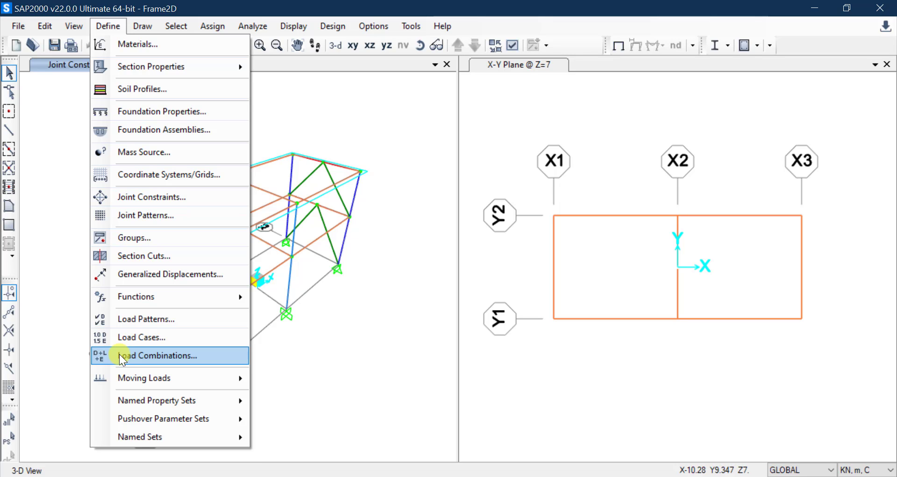
click(143, 319)
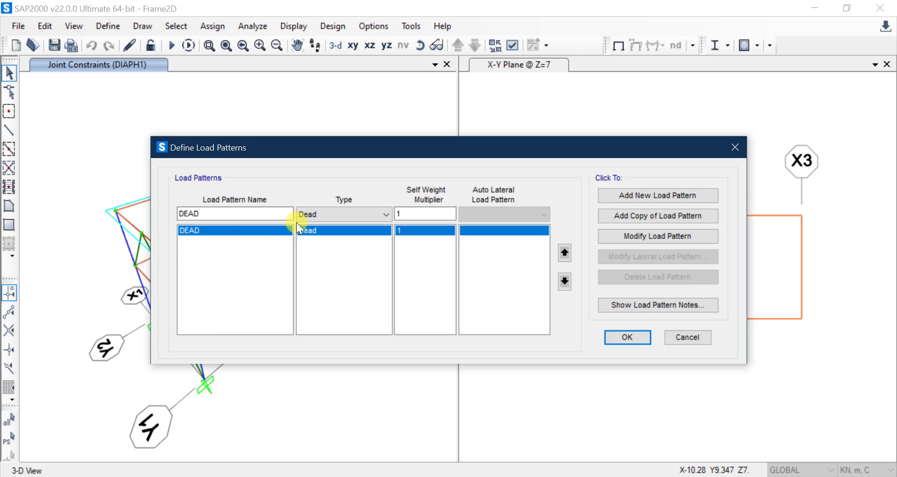
click(221, 216)
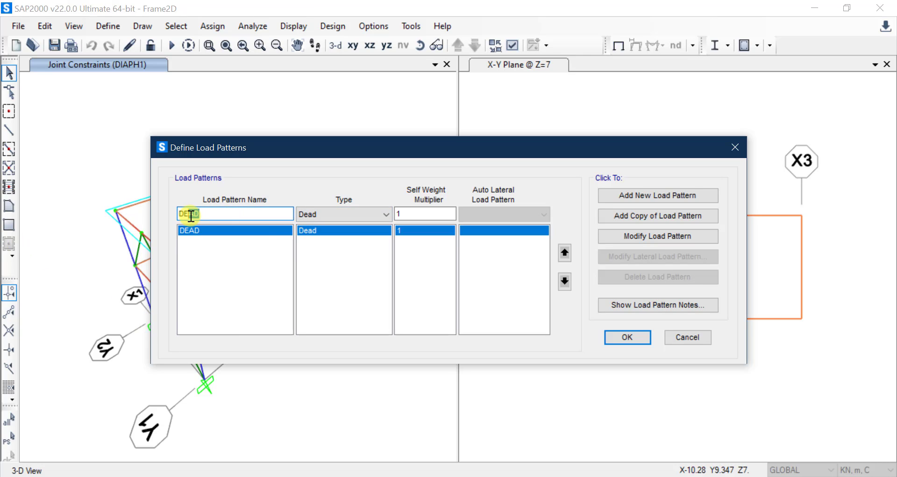
double_click(175, 214)
click(214, 215)
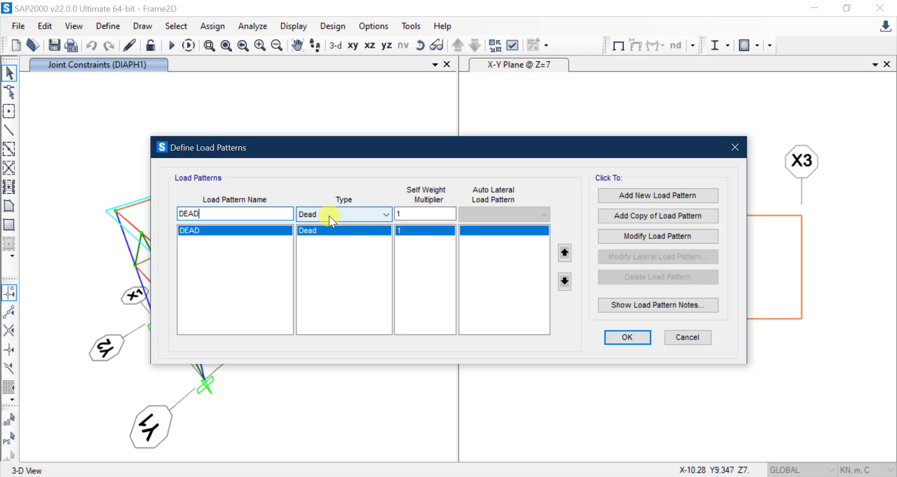
click(440, 214)
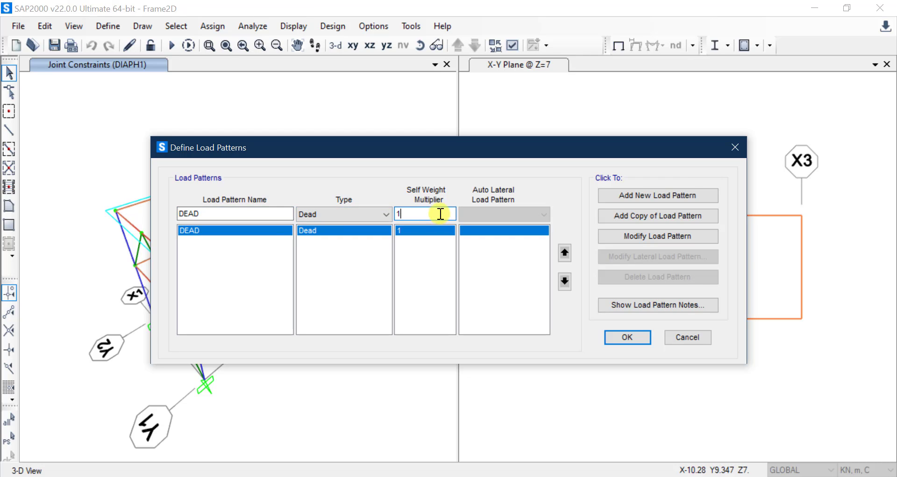
double_click(423, 213)
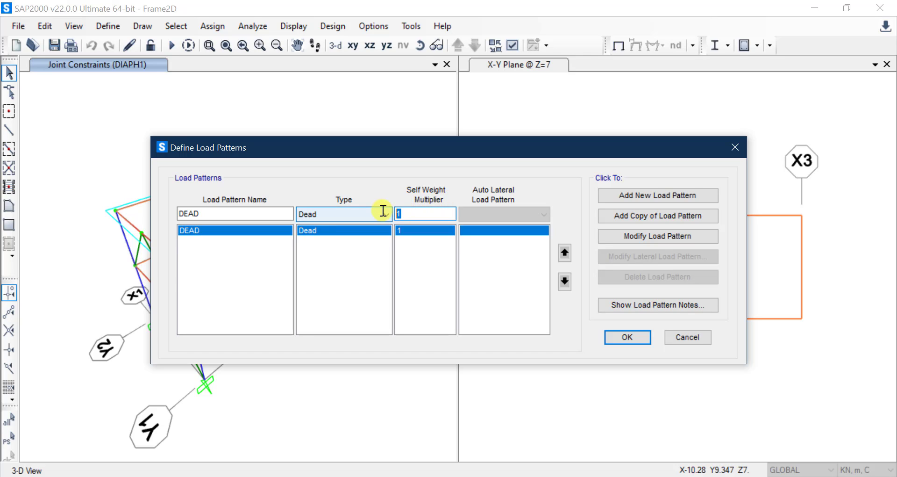
click(439, 251)
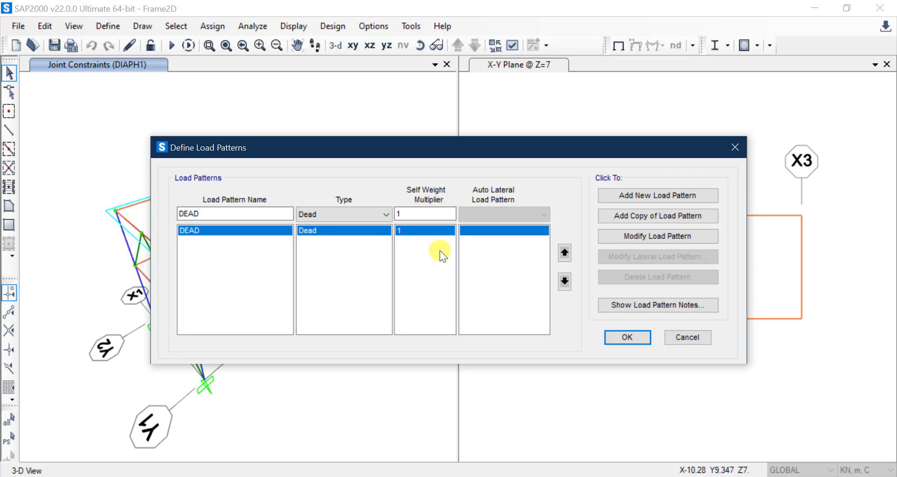
Examine the DEAD pattern's name and the load types offered for it, keeping Dead as the type
click(233, 216)
drag(216, 212, 160, 212)
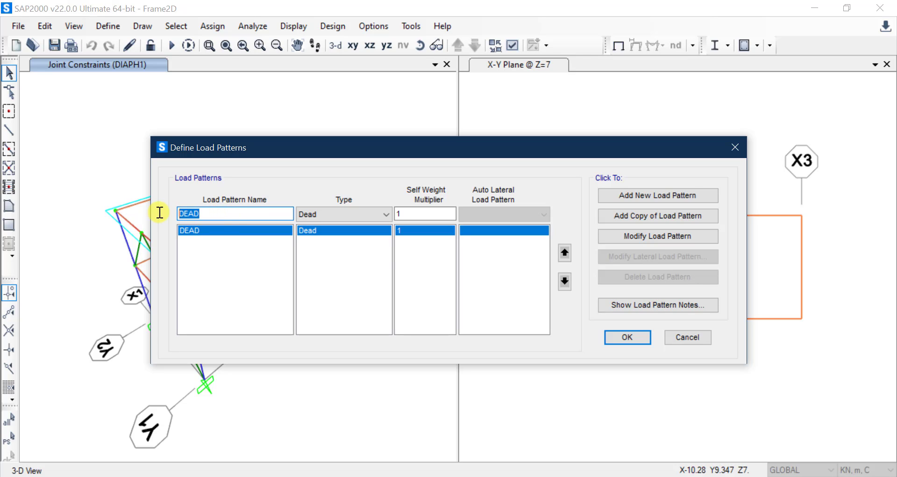
click(226, 218)
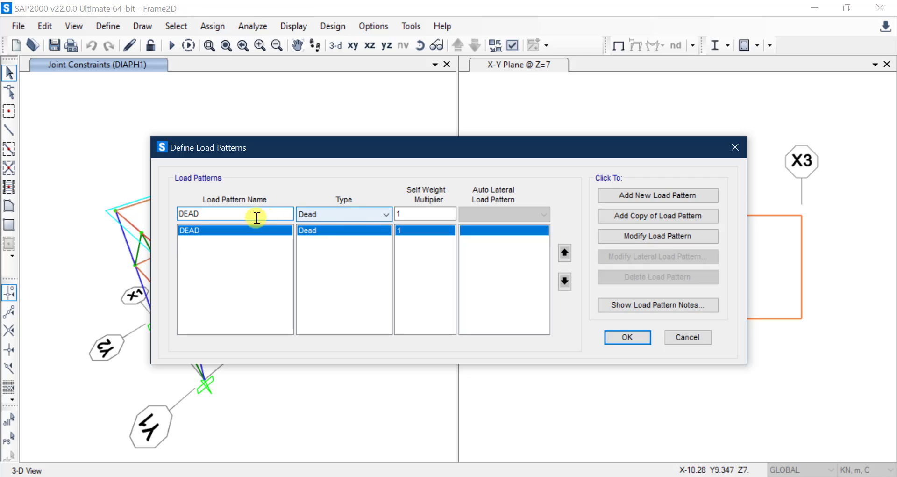
drag(257, 218, 160, 215)
click(226, 214)
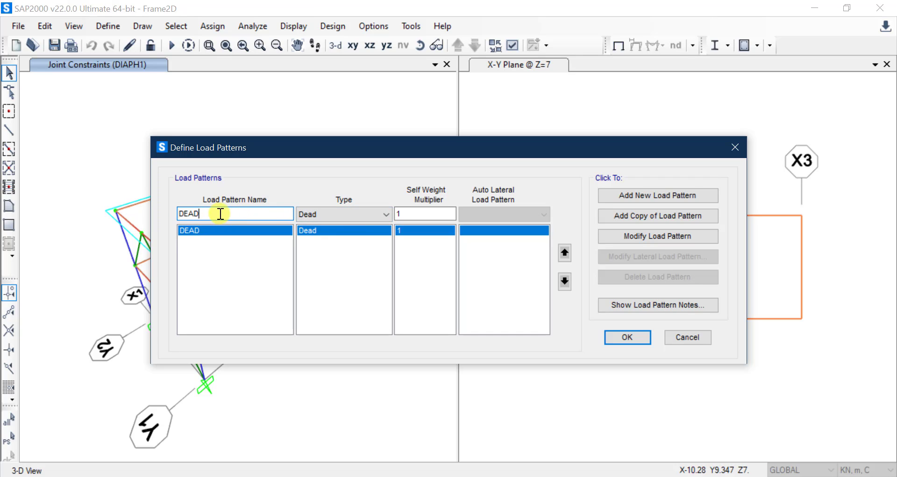
drag(220, 213, 181, 212)
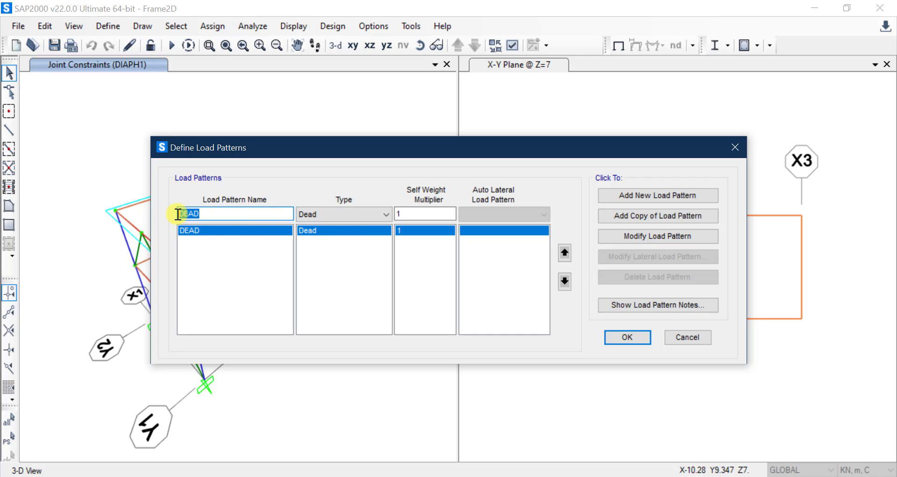
click(366, 217)
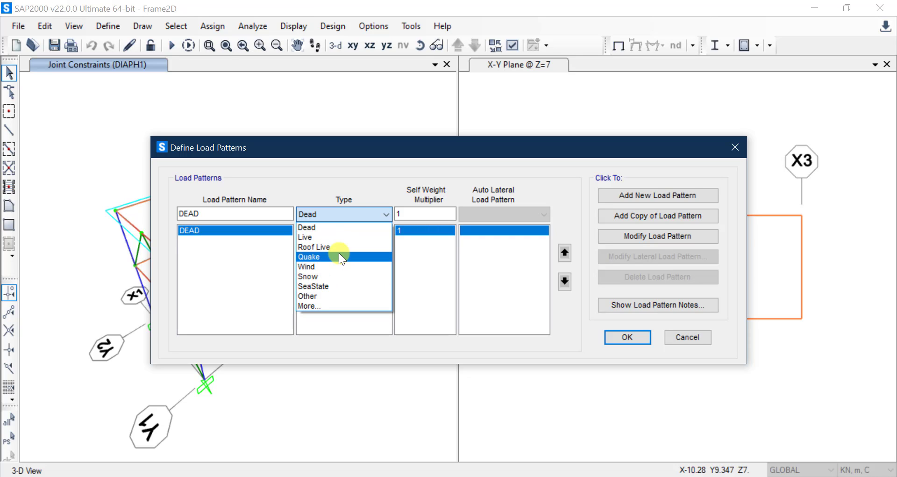
click(348, 226)
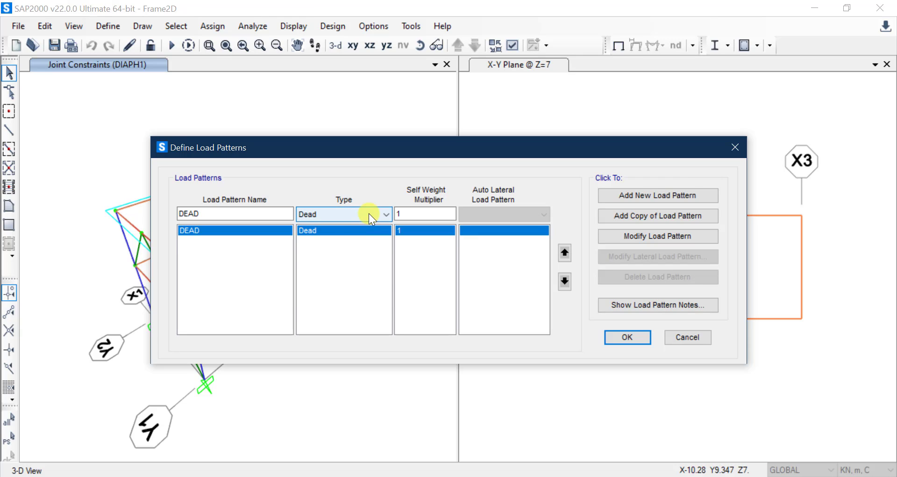
click(368, 213)
click(346, 226)
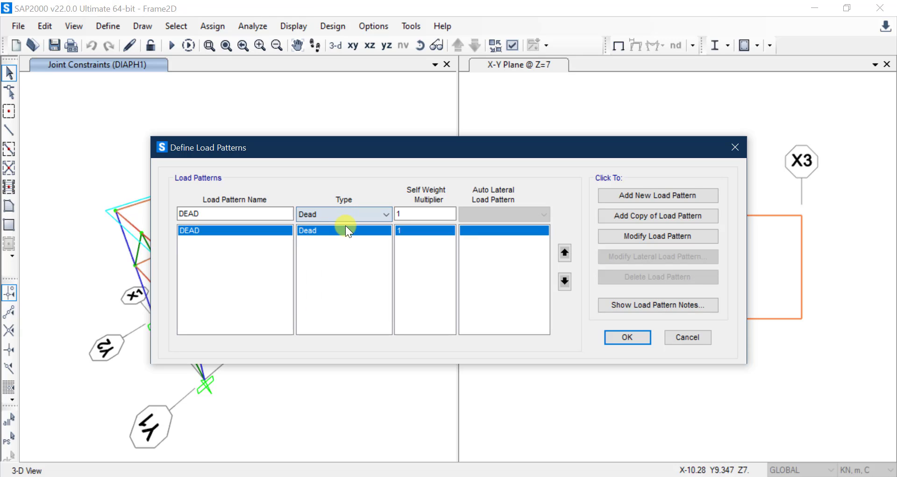
Compare the DEAD pattern's name with its type options, keep Dead selected, and inspect the self-weight multiplier
click(257, 213)
drag(213, 214, 178, 212)
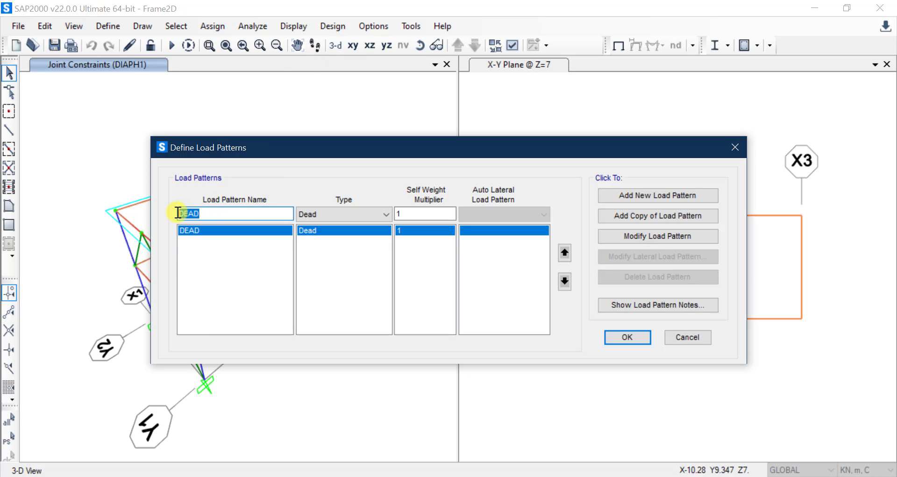
click(320, 213)
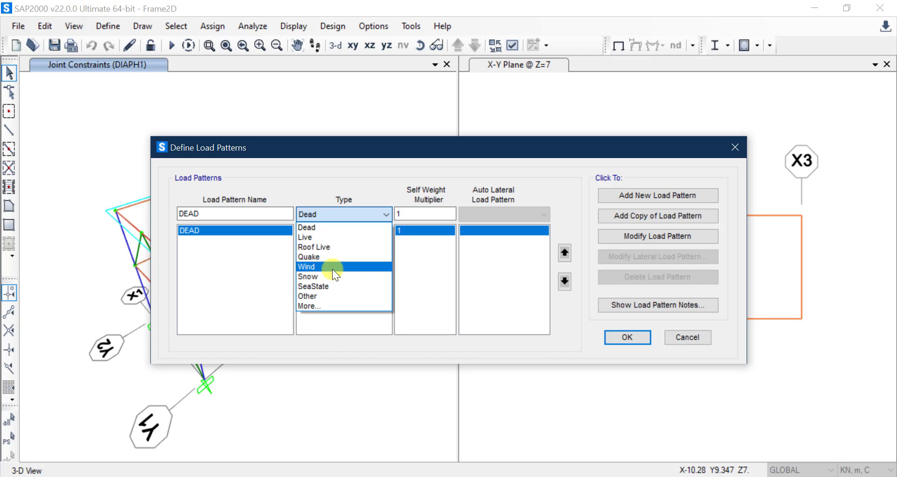
click(326, 226)
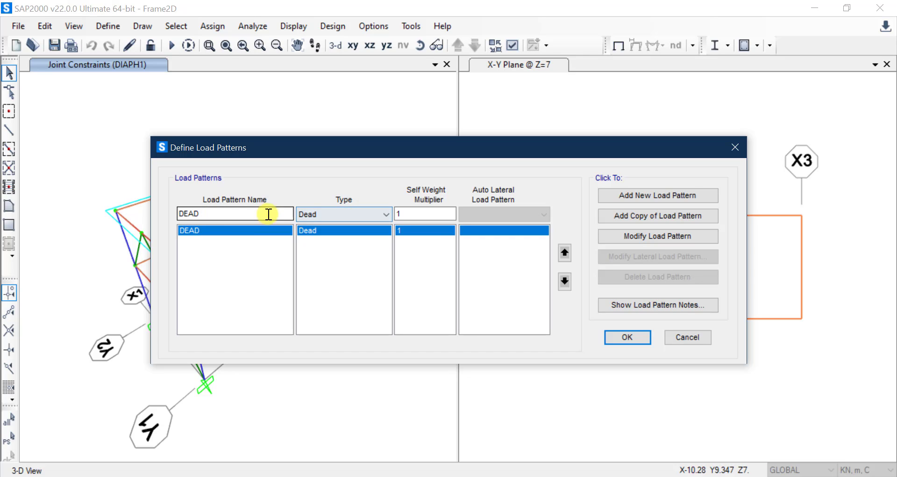
drag(235, 215, 136, 208)
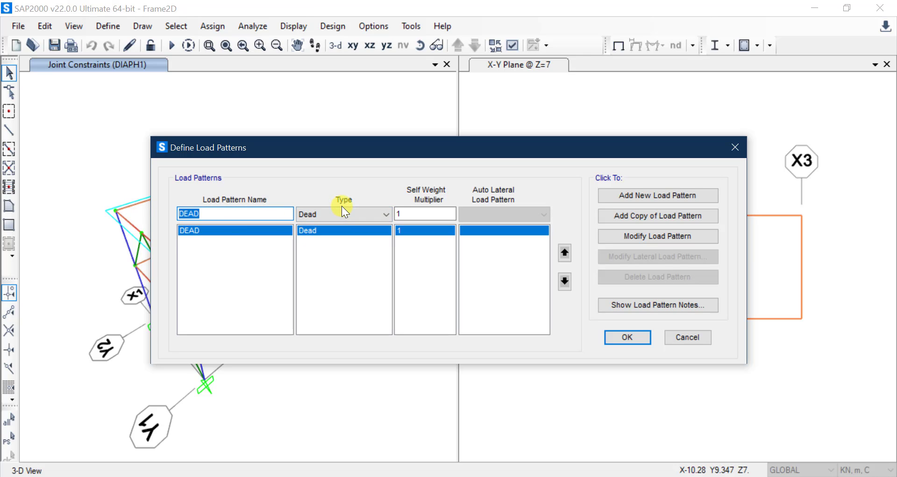
click(443, 212)
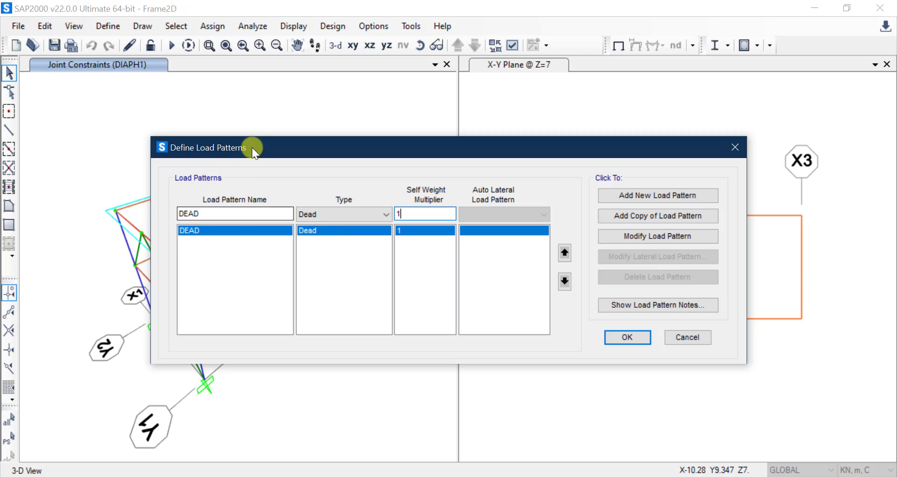
Move the load pattern definitions clear of the 3-D model and examine how the self-weight multiplier relates to the DEAD pattern
drag(251, 148, 382, 130)
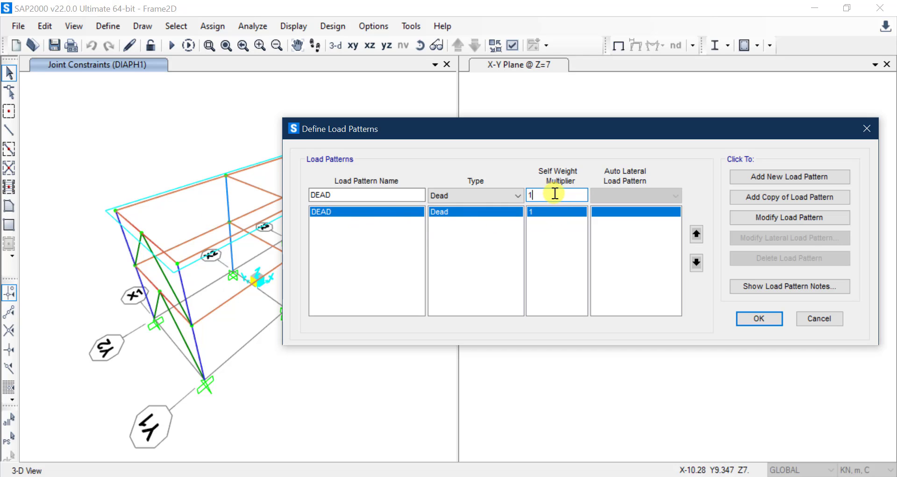
drag(555, 193, 504, 193)
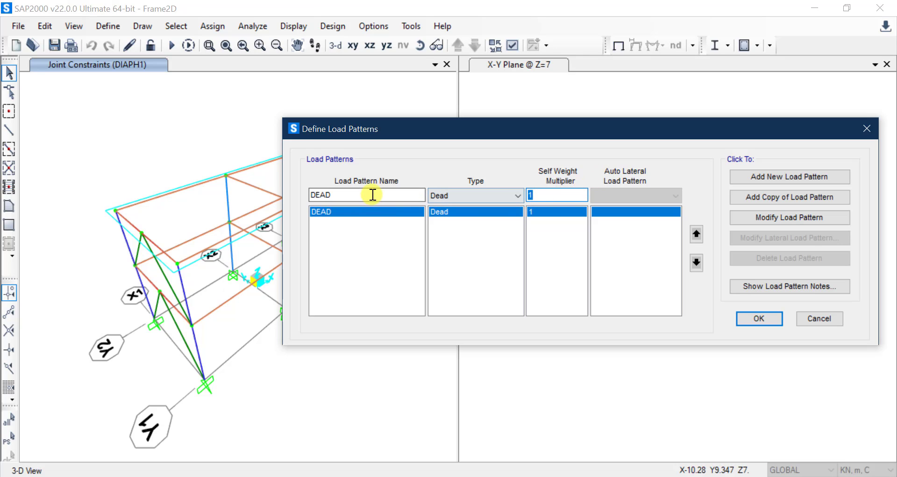
drag(373, 194, 286, 193)
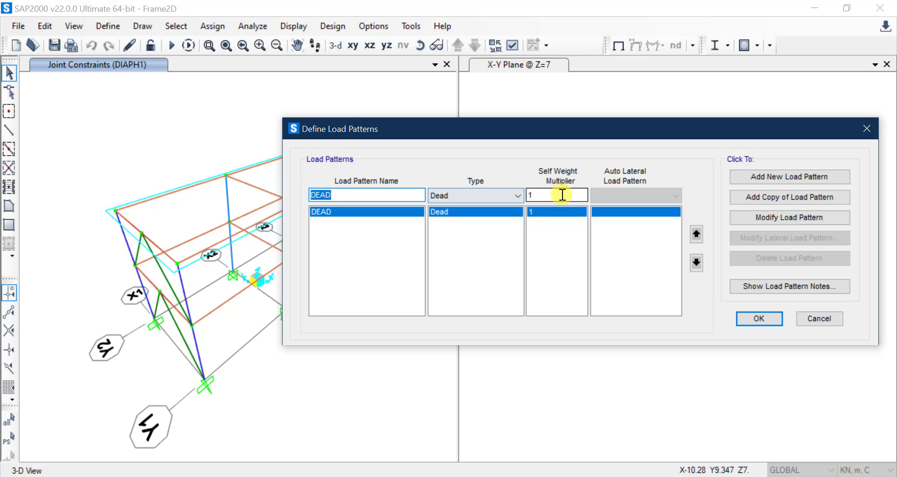
drag(563, 195, 523, 195)
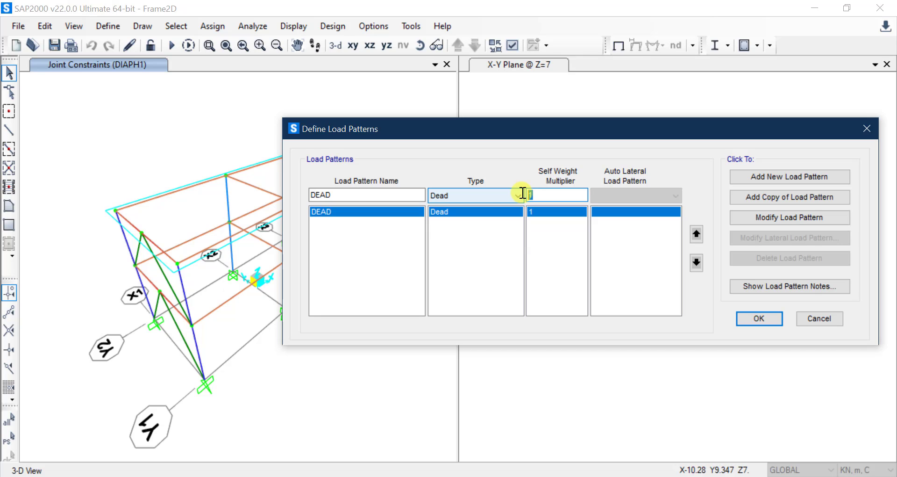
double_click(352, 196)
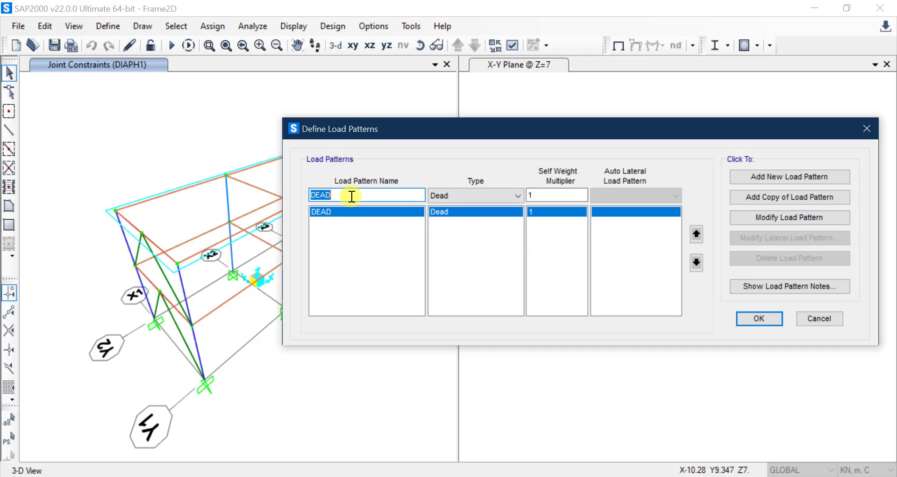
Switch to the workshop slides in Adobe Acrobat and review the dead and live load entries of the 2-story steel building example
click(110, 475)
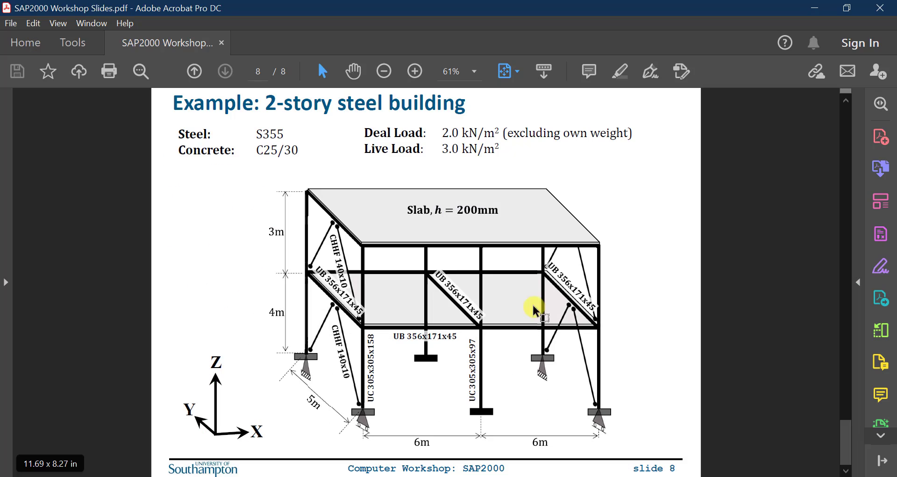
drag(364, 133, 423, 134)
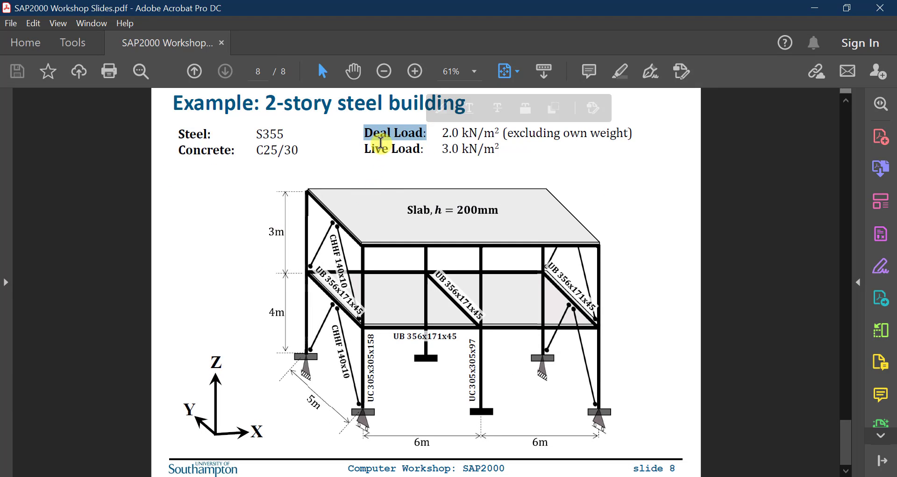
drag(365, 148, 420, 148)
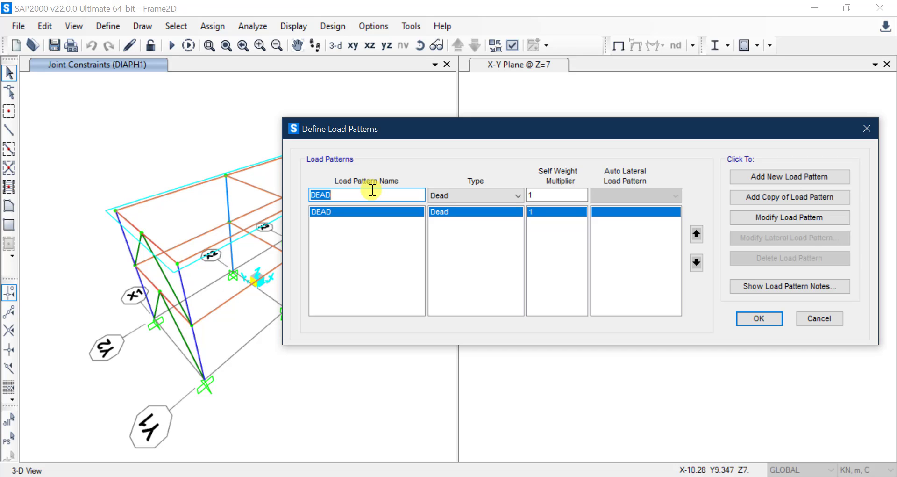
Back in SAP2000, add a load pattern named LIVE with type Live and a self-weight multiplier of 0
text(LIVE)
click(493, 190)
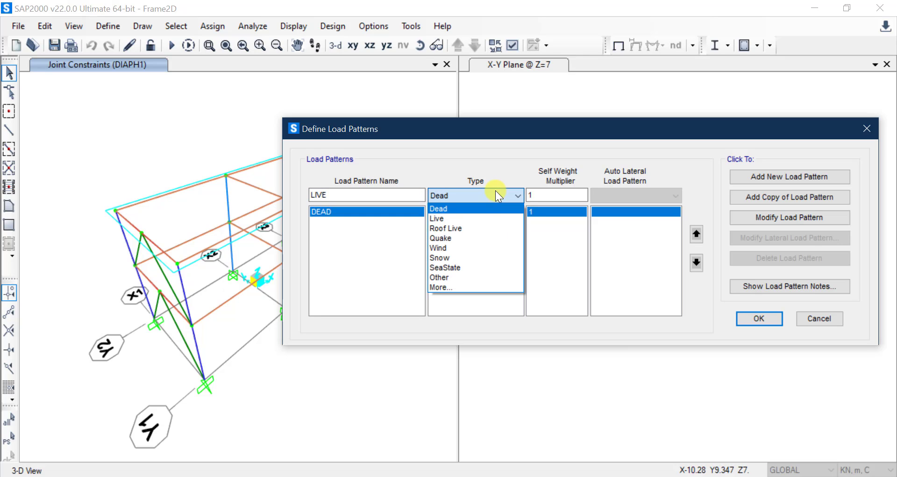
click(476, 218)
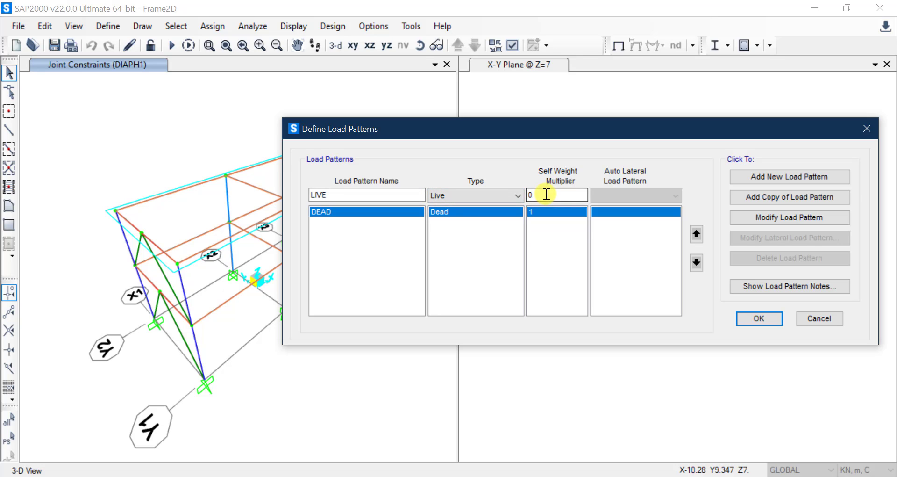
drag(547, 194, 525, 192)
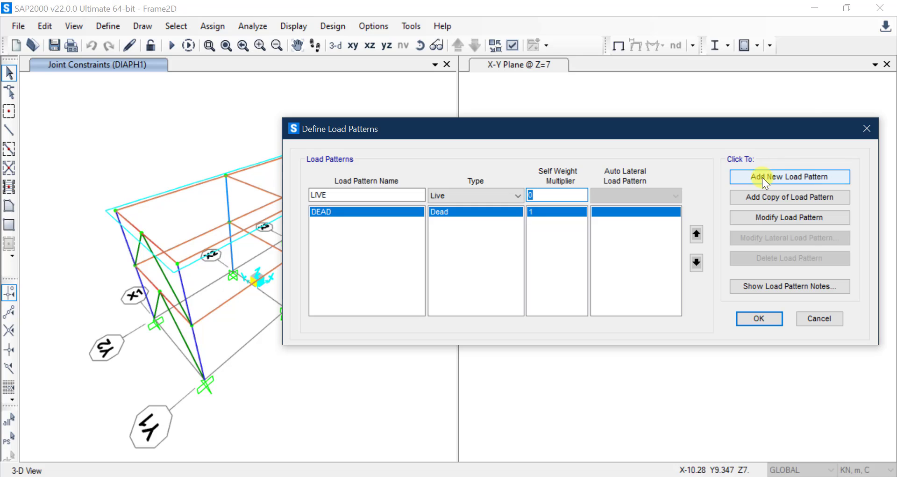
click(800, 176)
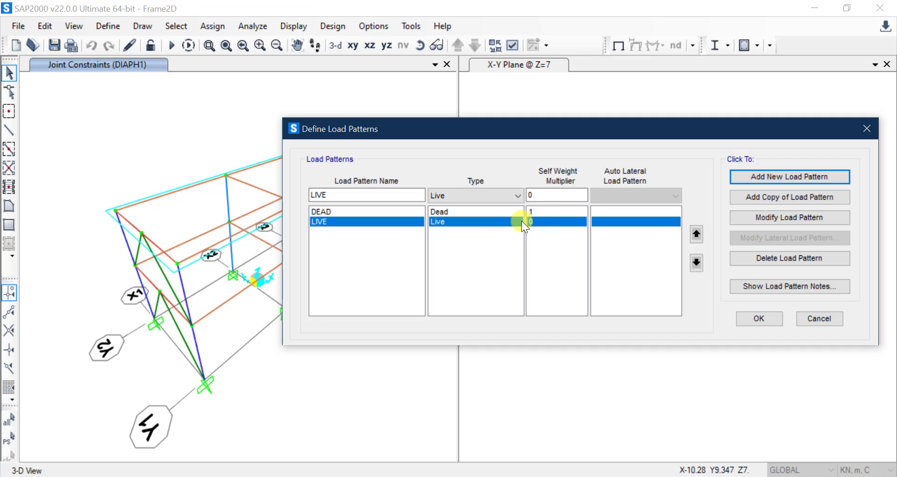
Compare the self-weight multipliers of the LIVE and DEAD load patterns
click(544, 194)
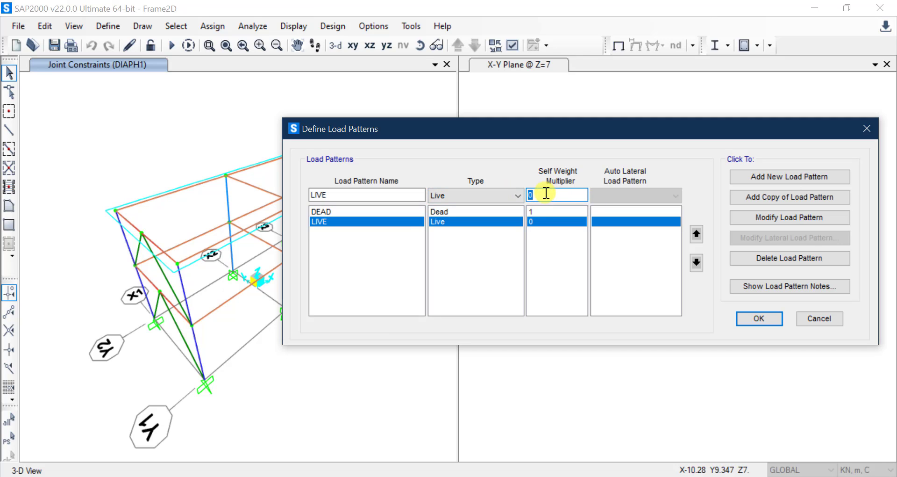
click(563, 229)
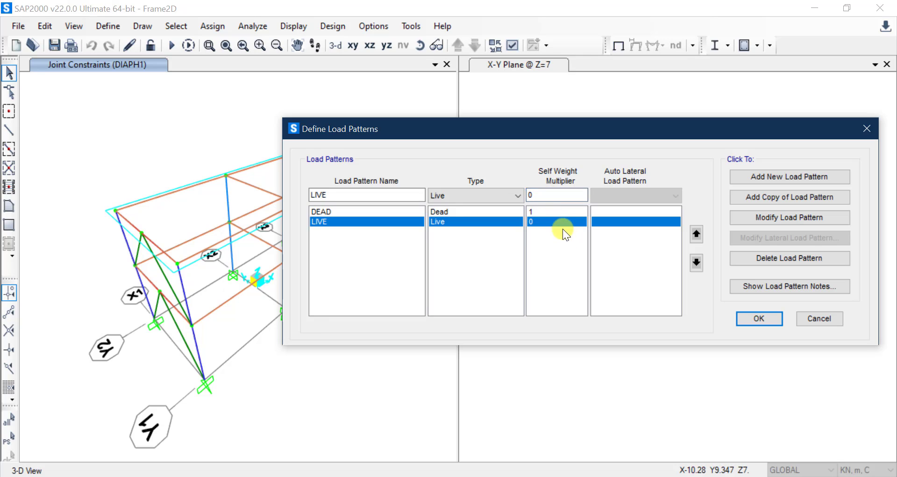
click(551, 212)
click(552, 217)
click(551, 211)
click(537, 222)
Try LIVE Roof as a load pattern name and remove the added word
click(353, 194)
text(Roof)
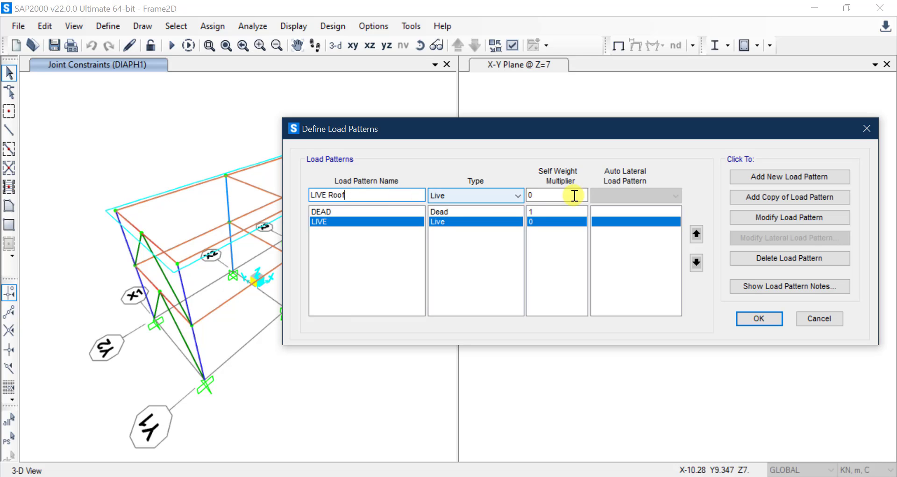
drag(379, 192, 326, 194)
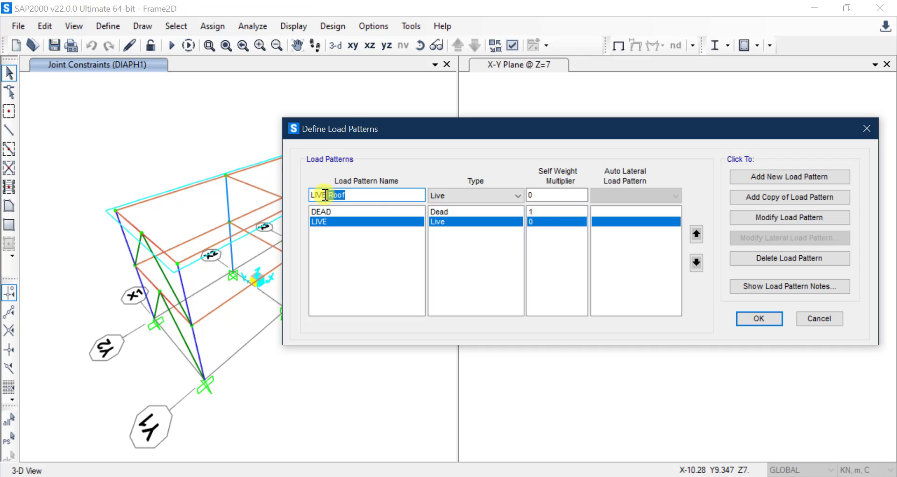
key(BackSpace)
Accept the load pattern definitions, ignoring the last unapplied edit
click(762, 319)
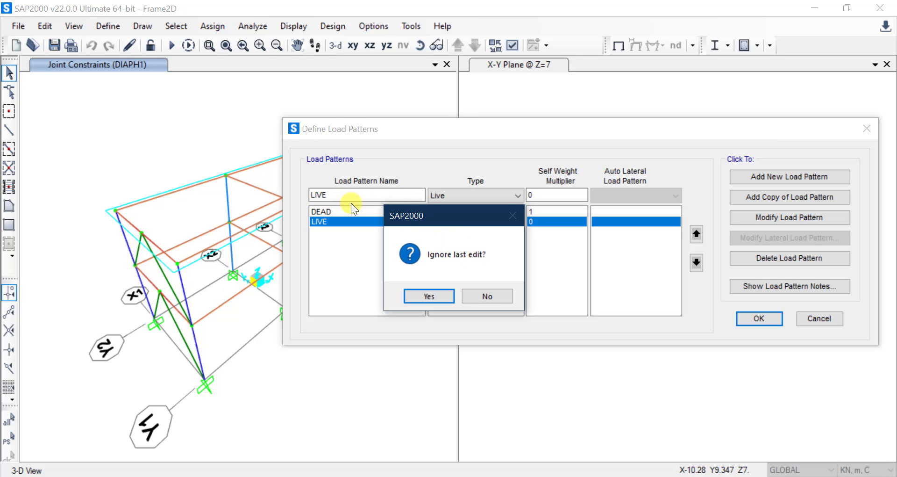
click(447, 297)
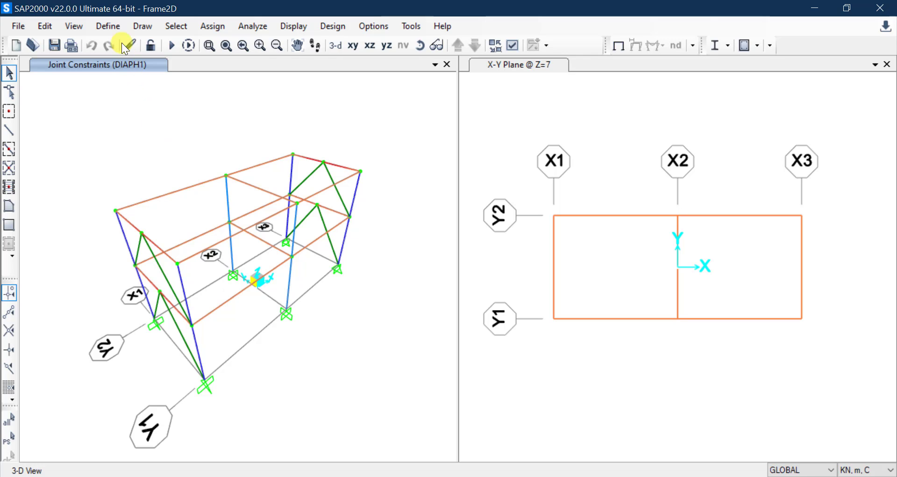
Open the property modifiers of the UKC305X305X97 frame section and examine the weight modifier
click(112, 27)
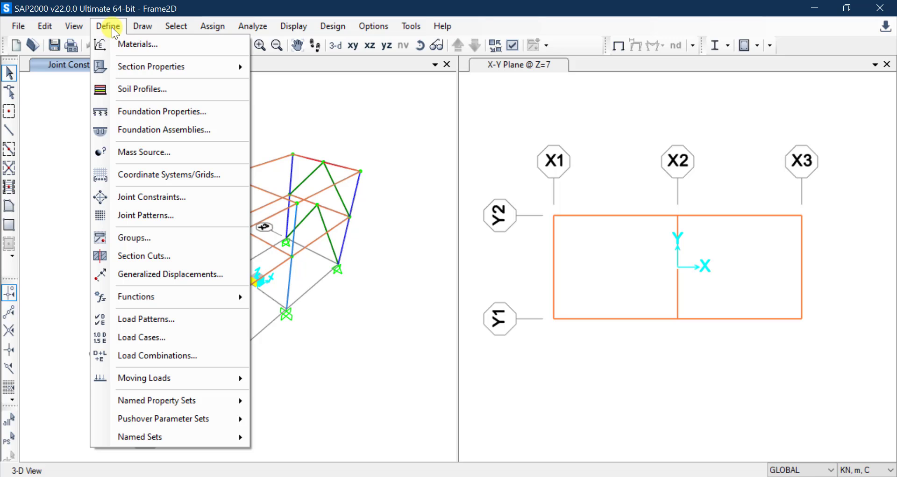
mouse_move(123, 63)
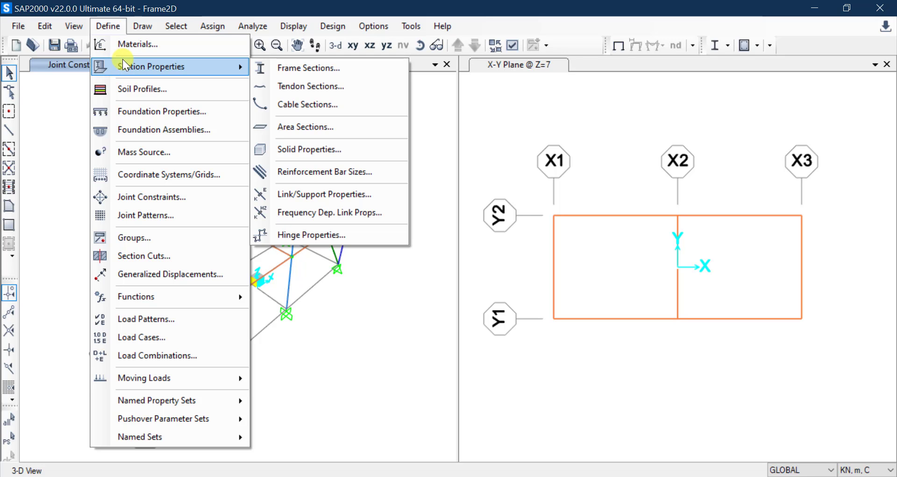
click(302, 66)
click(347, 185)
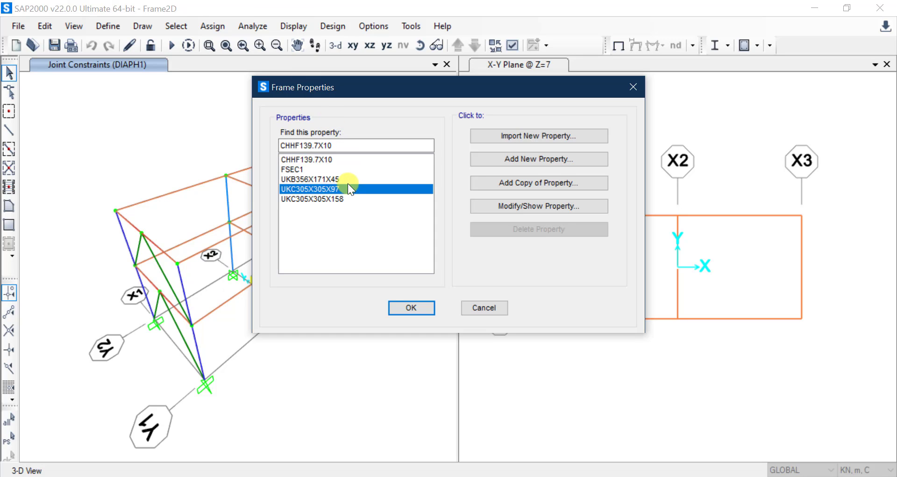
click(553, 205)
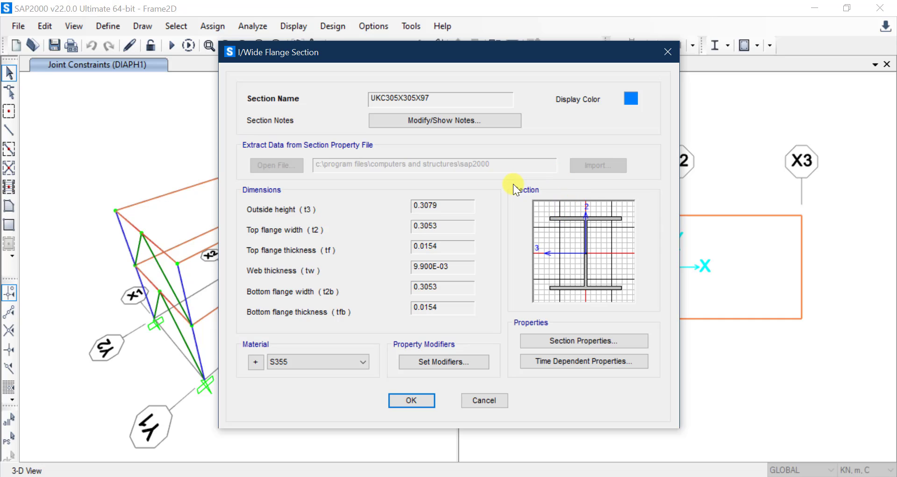
click(465, 363)
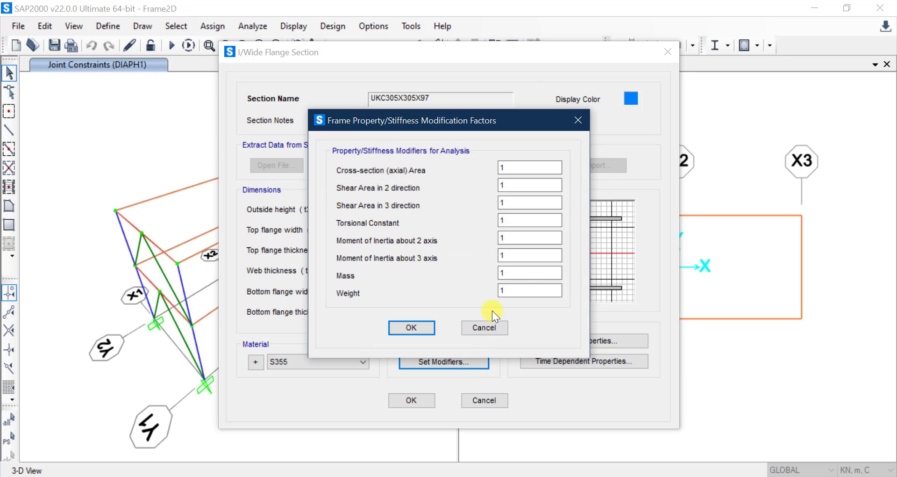
Try weight modifiers of 0 and 1 for the UKC305X305X97 section, cancel the modifier edits, and close the frame section definitions
double_click(528, 288)
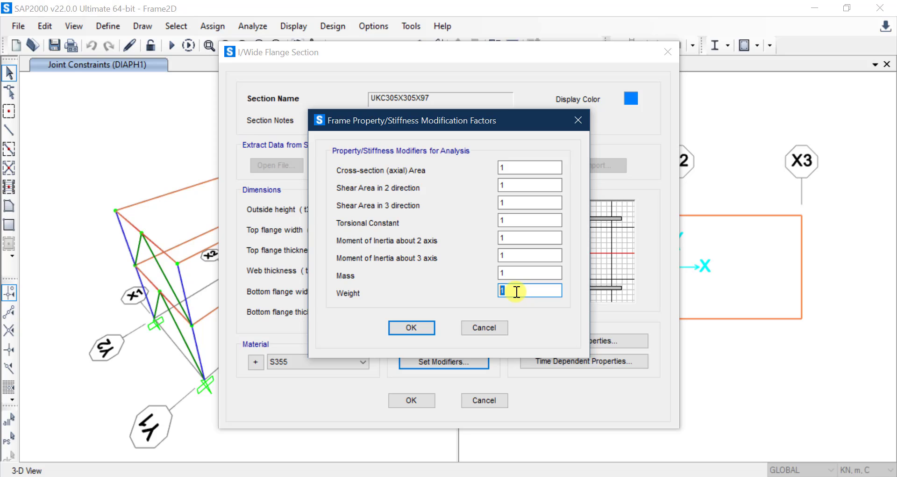
text(0)
drag(519, 289, 481, 292)
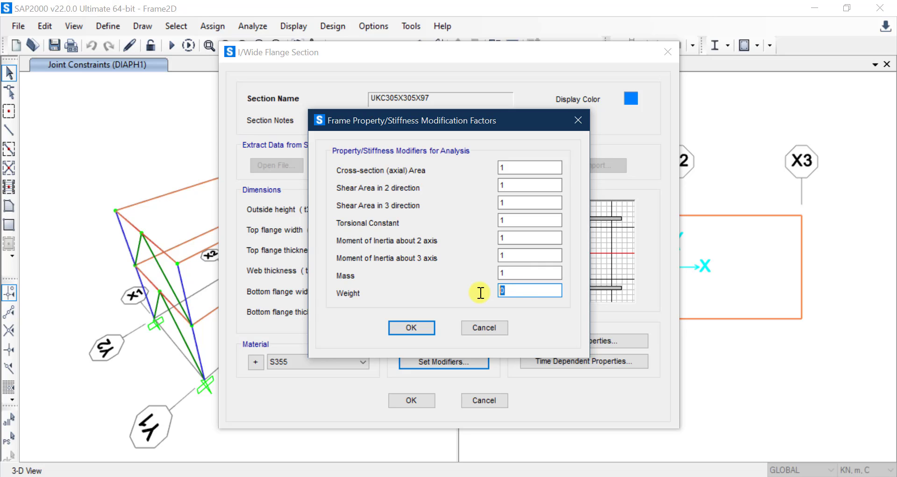
text(1)
drag(506, 289, 500, 290)
text(0)
click(496, 325)
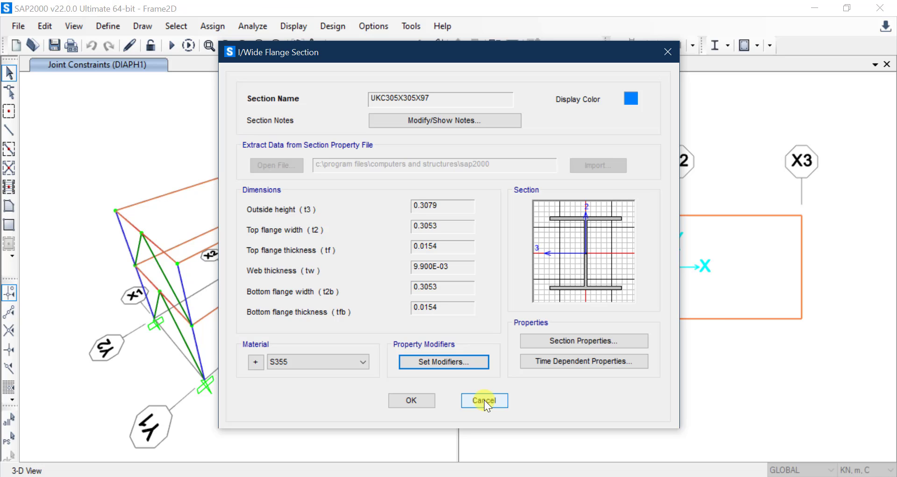
click(418, 400)
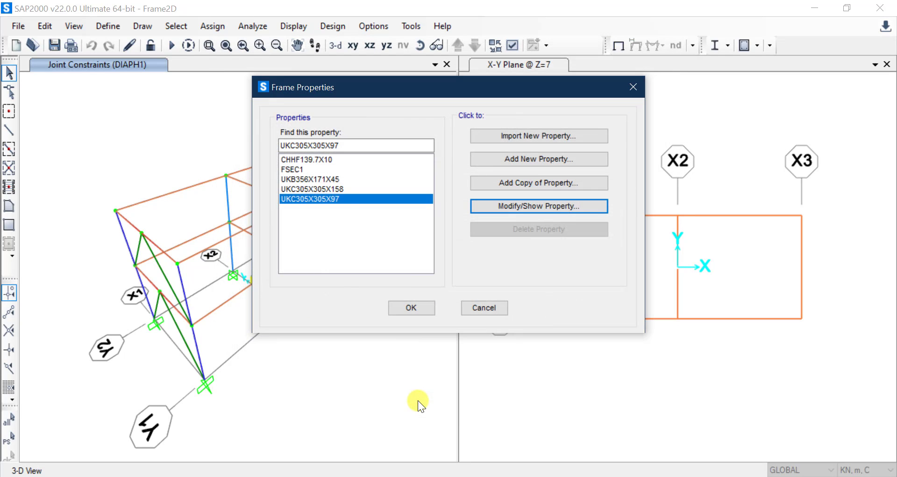
click(422, 306)
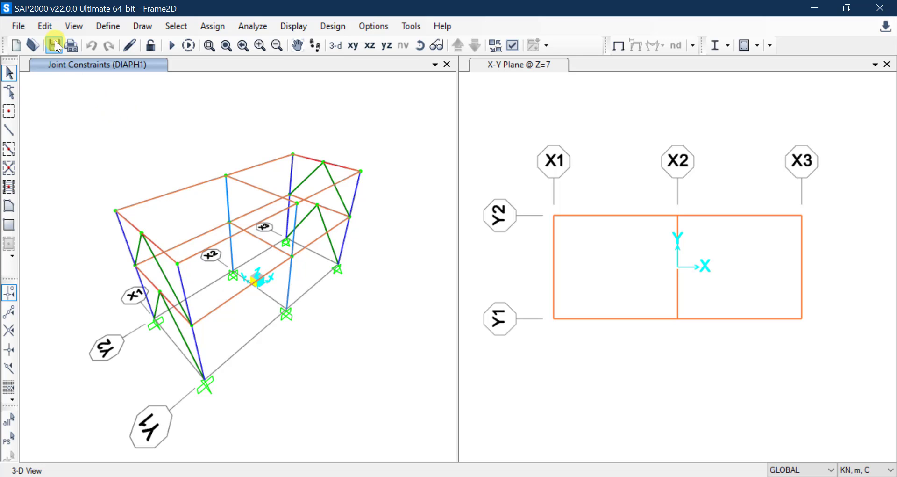
Reopen the load pattern definitions and move them clear of the 3-D model to examine the DEAD pattern's self-weight multiplier
click(45, 26)
mouse_move(100, 28)
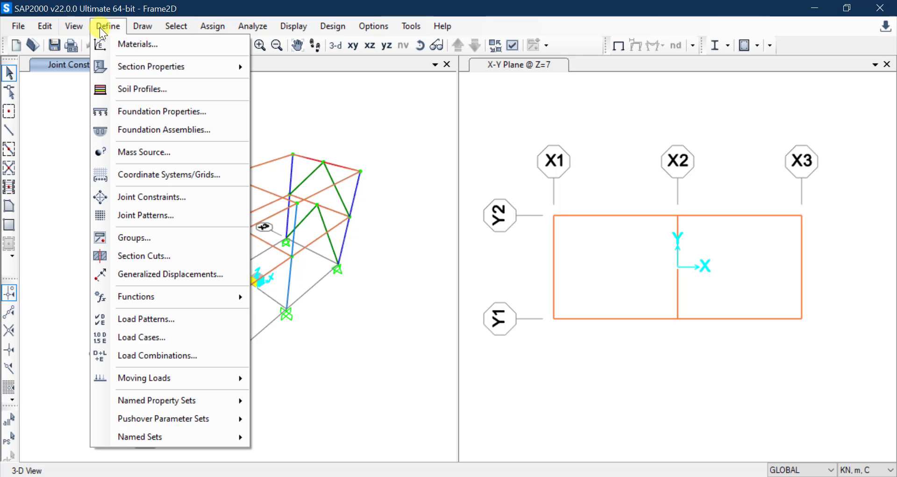
click(178, 319)
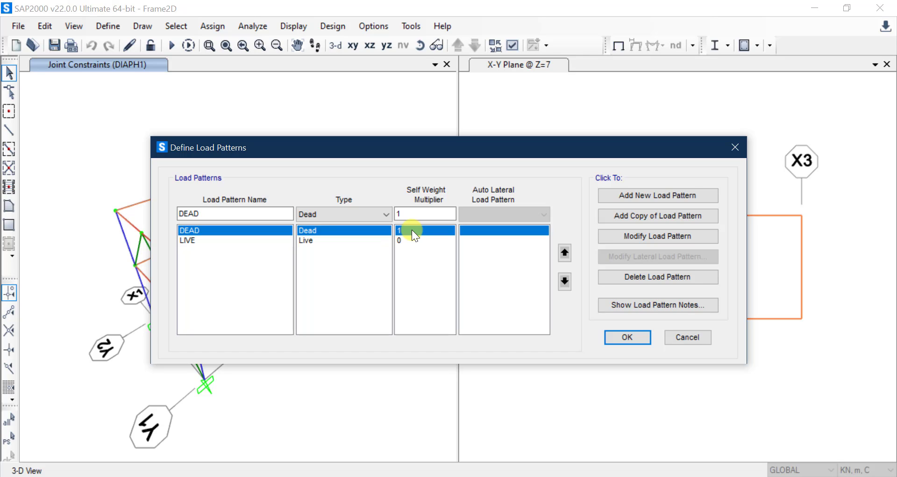
drag(318, 146, 431, 141)
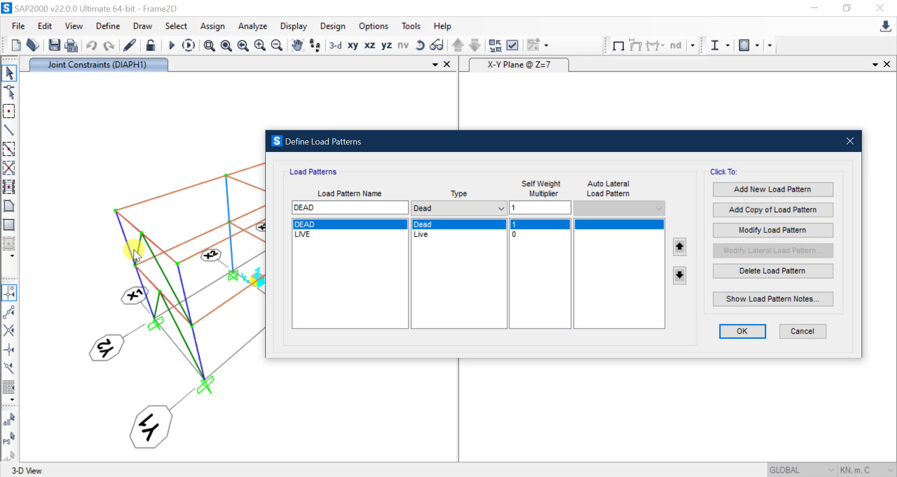
Try a self-weight multiplier of 0 for the DEAD load pattern
drag(538, 206, 507, 206)
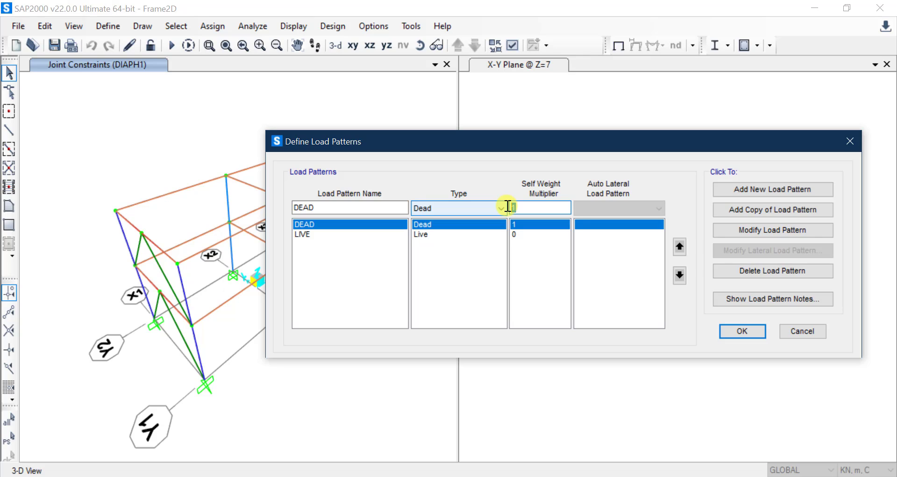
text(0)
drag(523, 207, 507, 209)
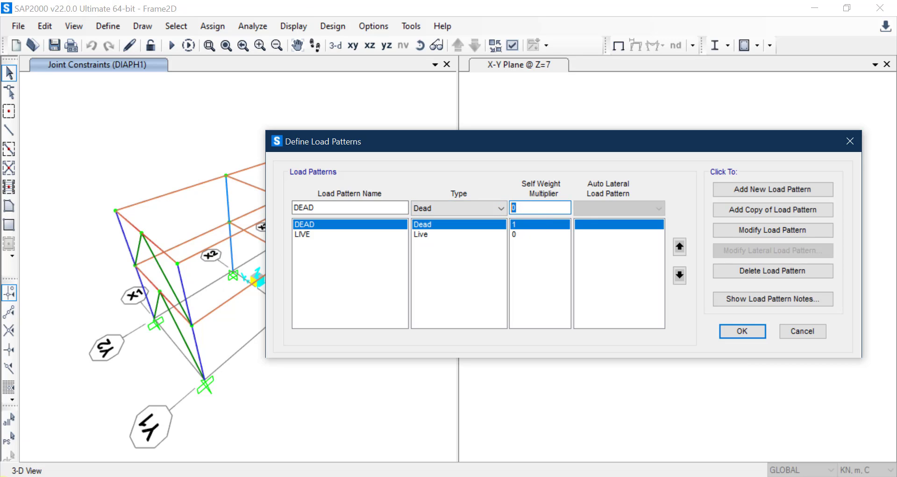
Check the loads on the Adobe Acrobat example slide, and return DEAD's self-weight multiplier to 1 before cancelling the load pattern edits
click(91, 476)
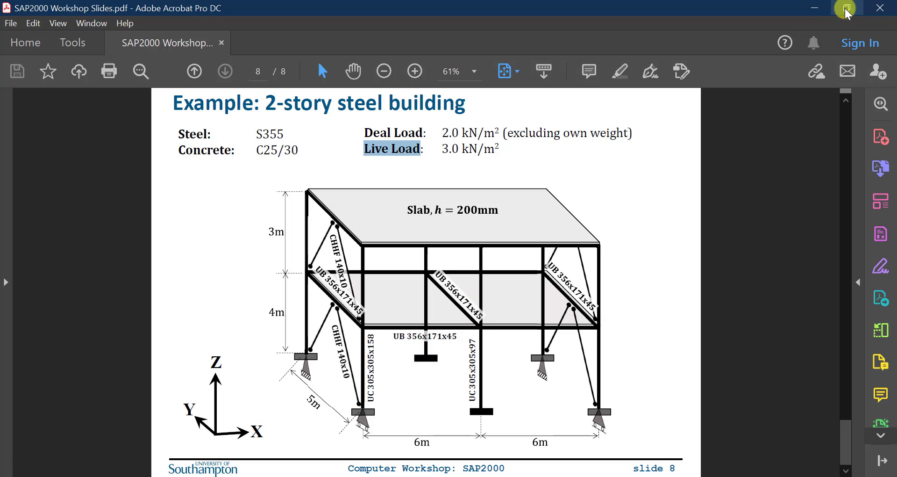
click(814, 8)
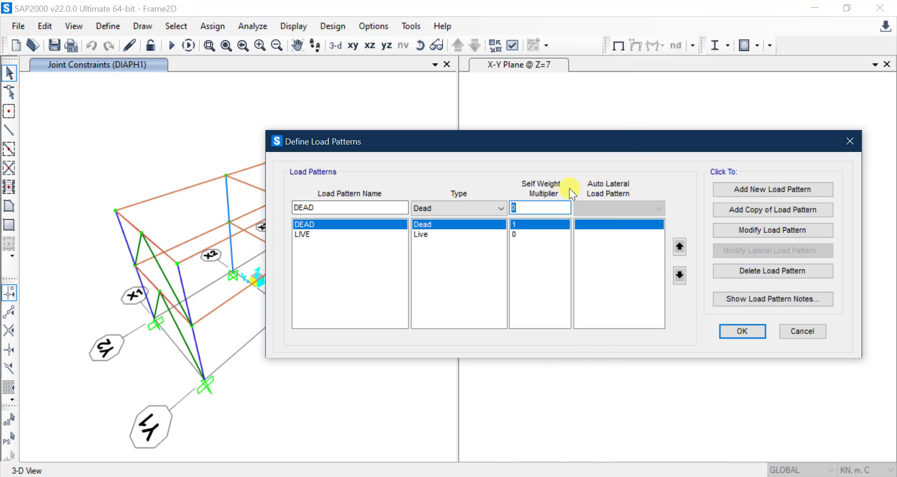
text(1)
click(790, 328)
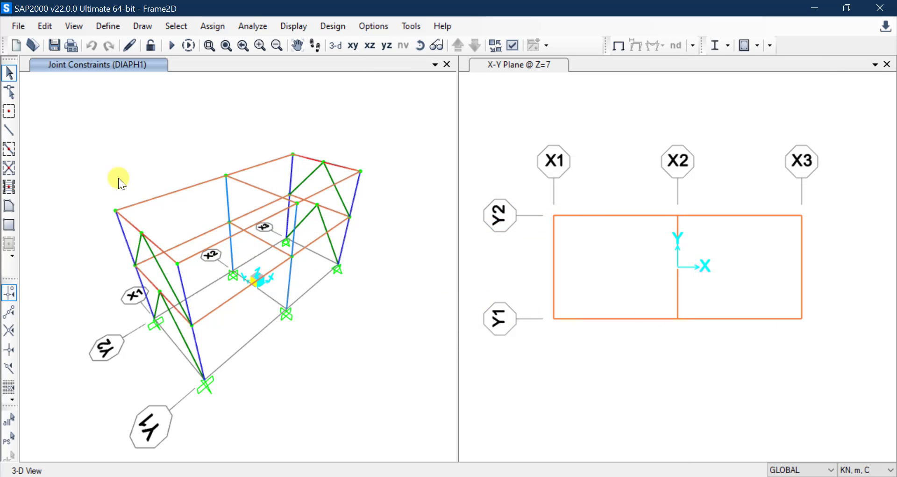
Open the load case definitions and compare the DEAD and LIVE cases and their load case types
click(97, 27)
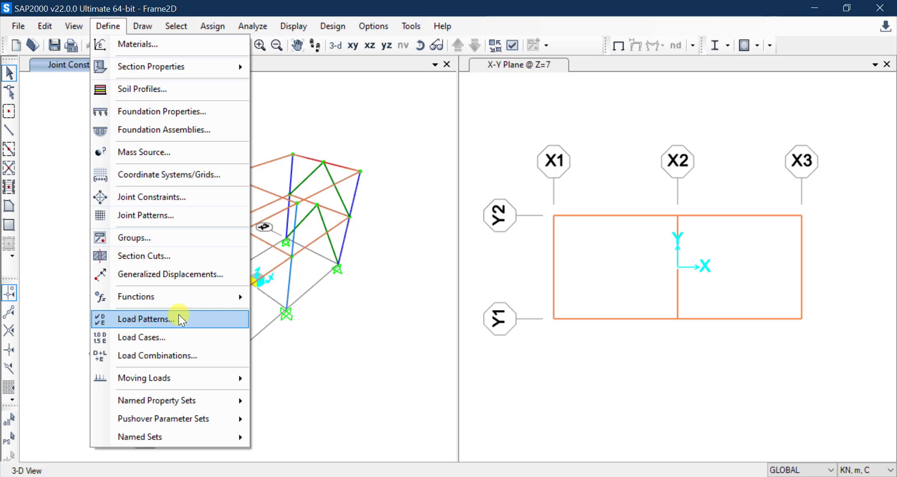
click(161, 338)
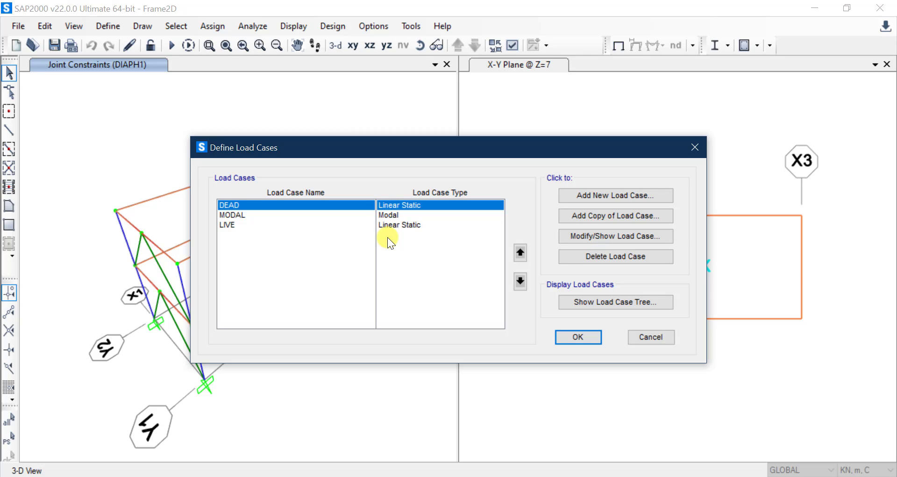
click(232, 225)
click(236, 204)
click(237, 224)
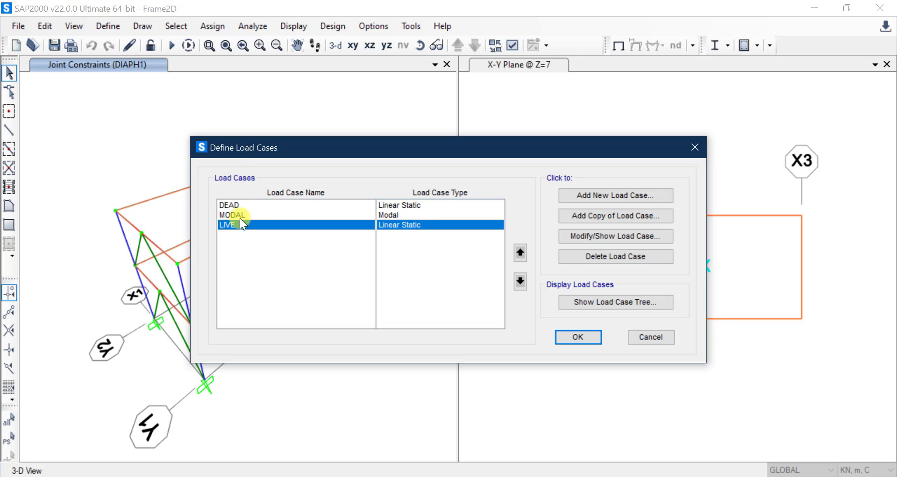
click(237, 206)
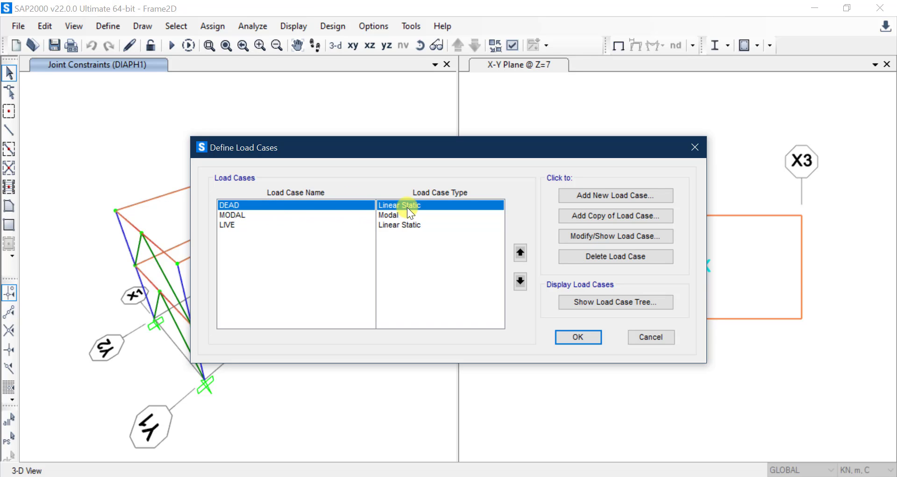
Open the LIVE load case data and examine the available load case types and its linear or nonlinear analysis options
click(237, 225)
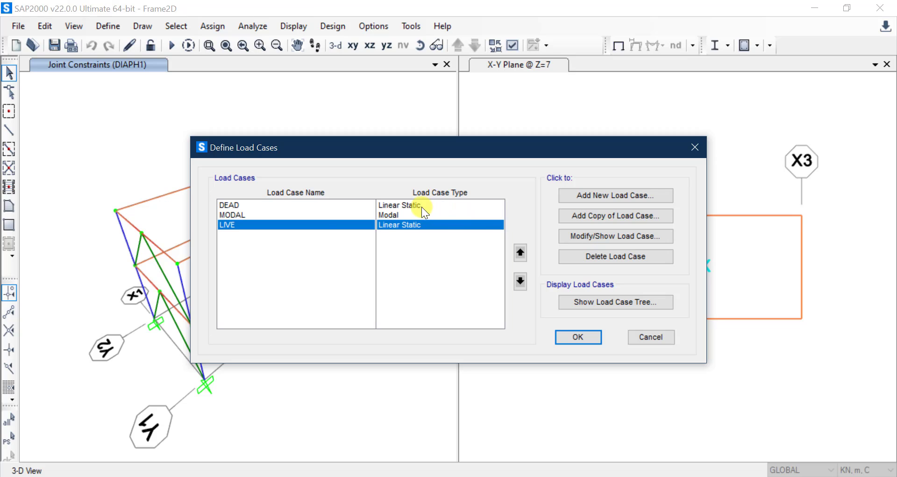
click(621, 235)
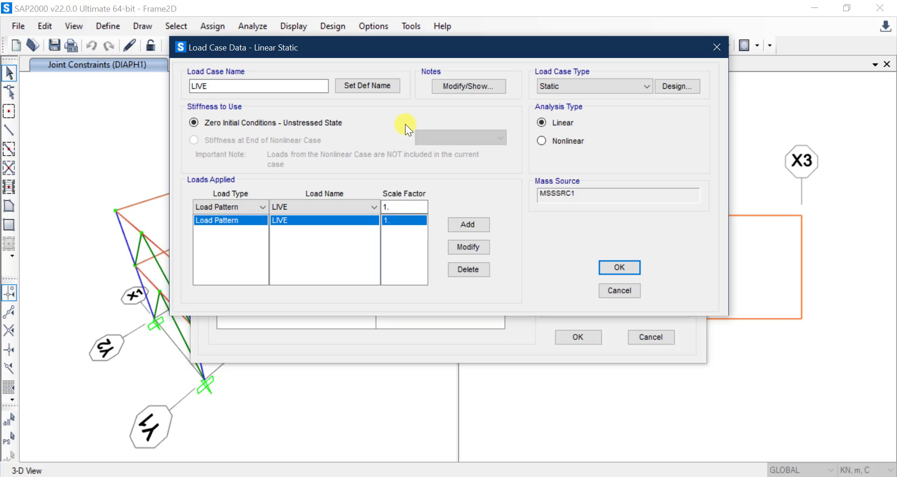
click(195, 87)
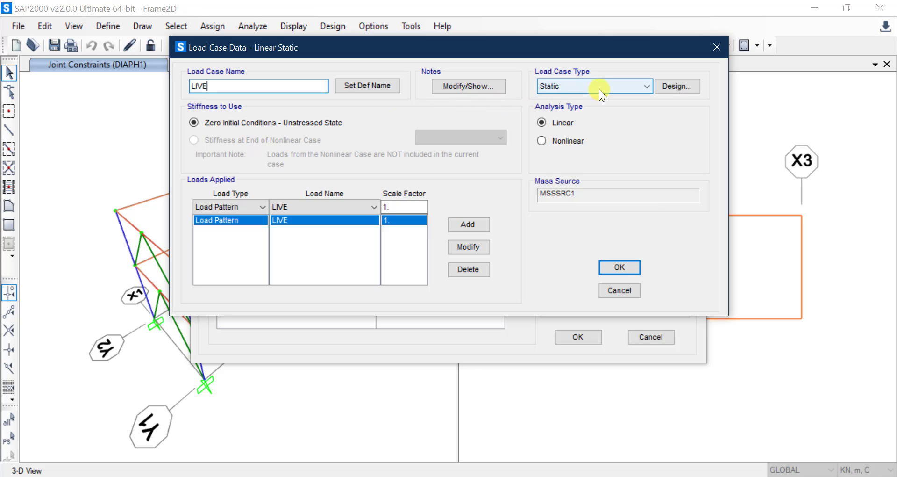
click(646, 89)
click(646, 89)
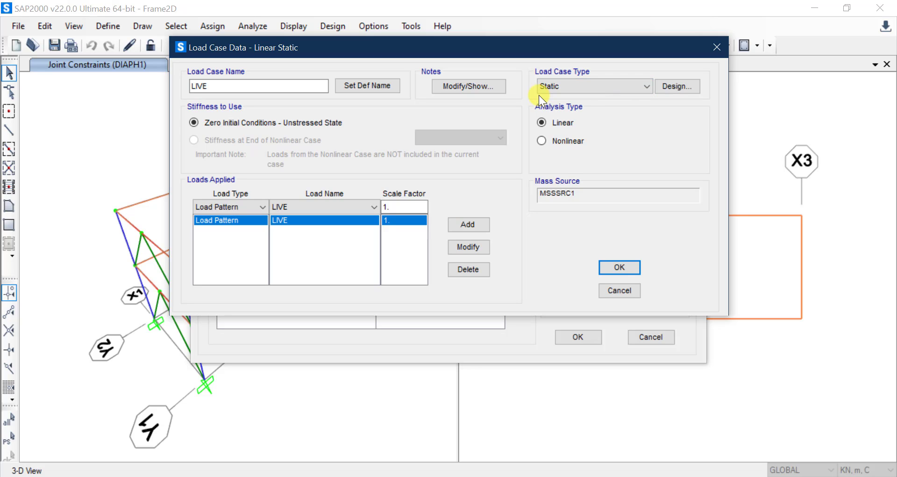
click(580, 88)
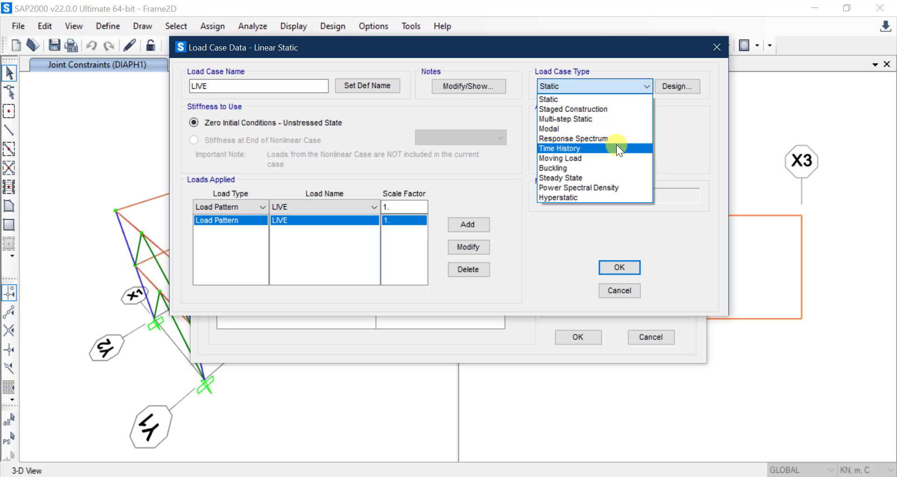
click(615, 63)
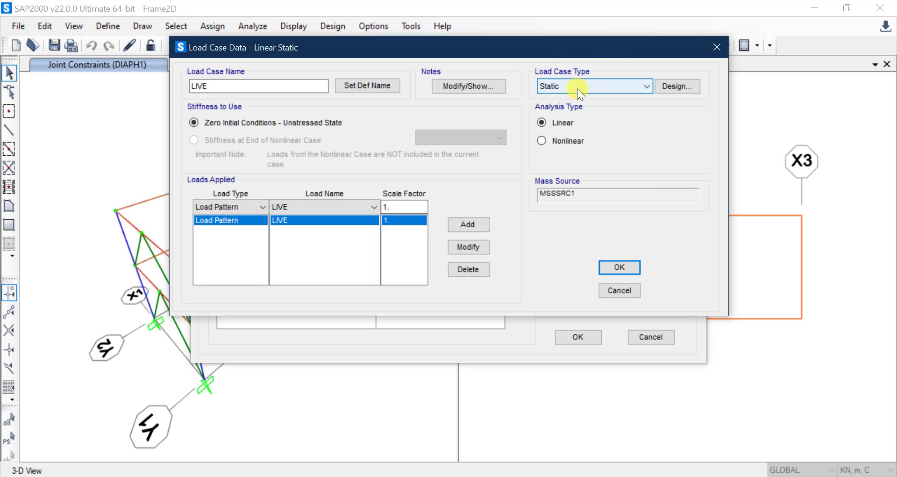
drag(507, 44, 546, 233)
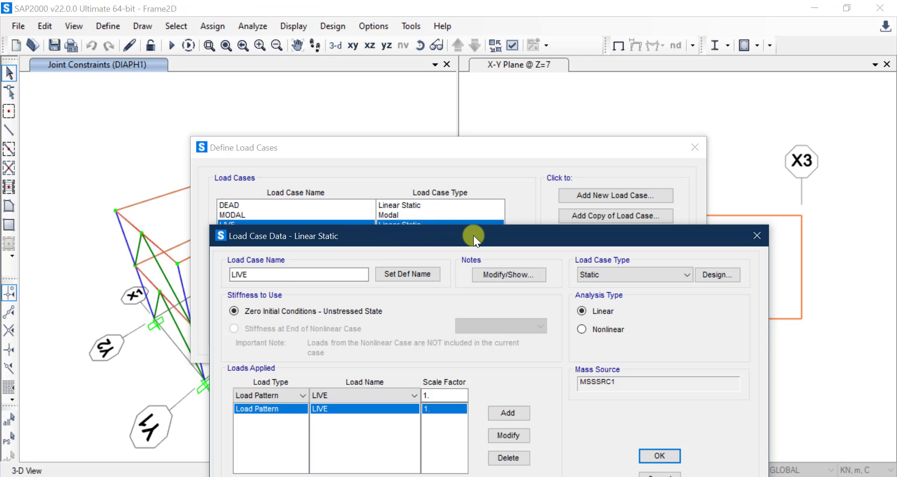
drag(473, 234, 453, 65)
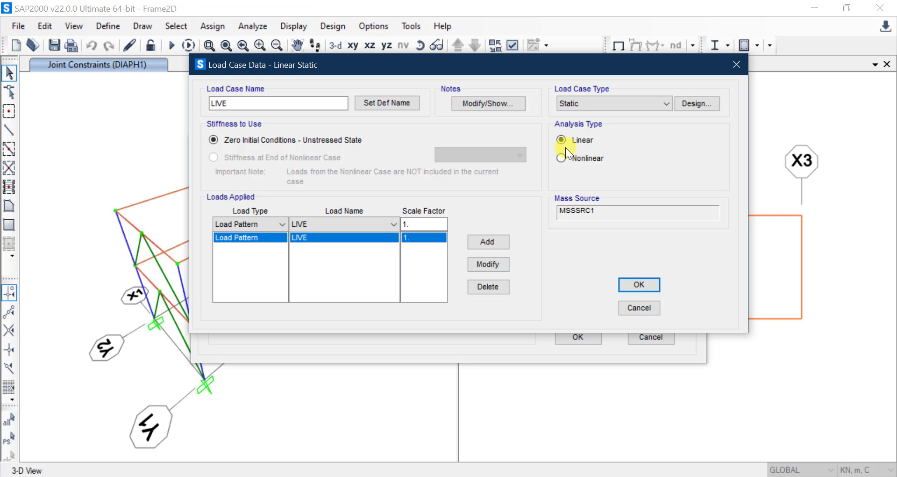
Switch to Microsoft Whiteboard and write the base moment M = VL in red under the undeformed column, with a curved moment arrow
mouse_move(193, 476)
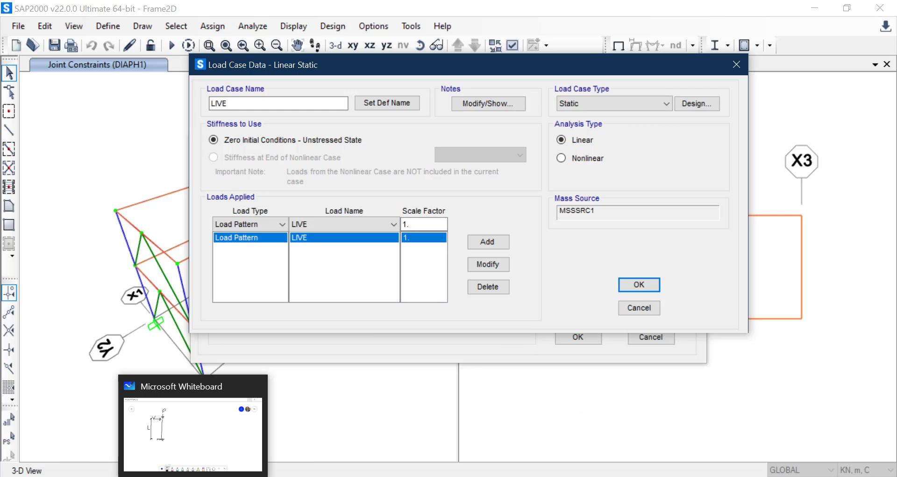
click(193, 435)
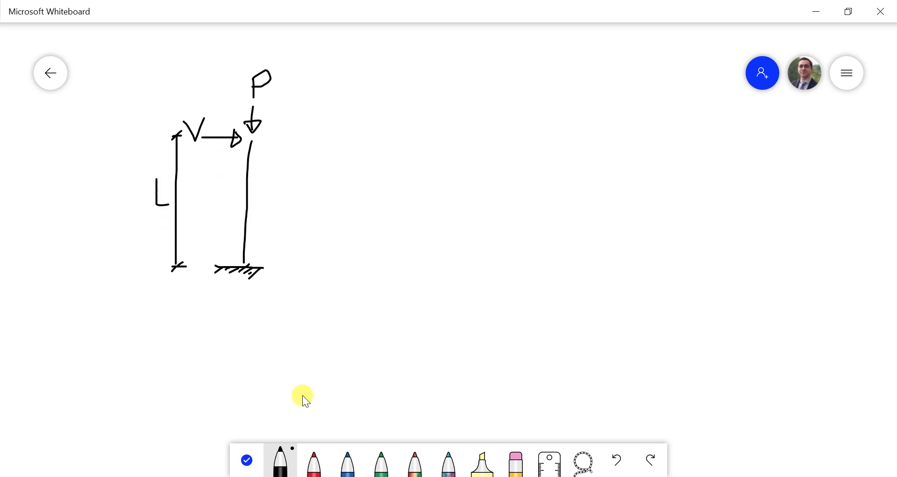
click(314, 463)
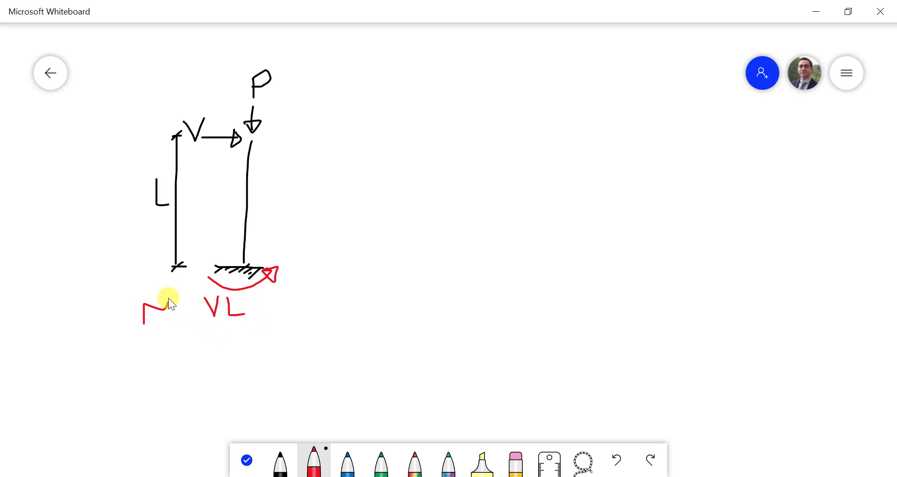
drag(179, 309, 192, 307)
Sketch the deflected column in black beside the first, with lateral offset Δ, vertical load P and horizontal load V
click(278, 462)
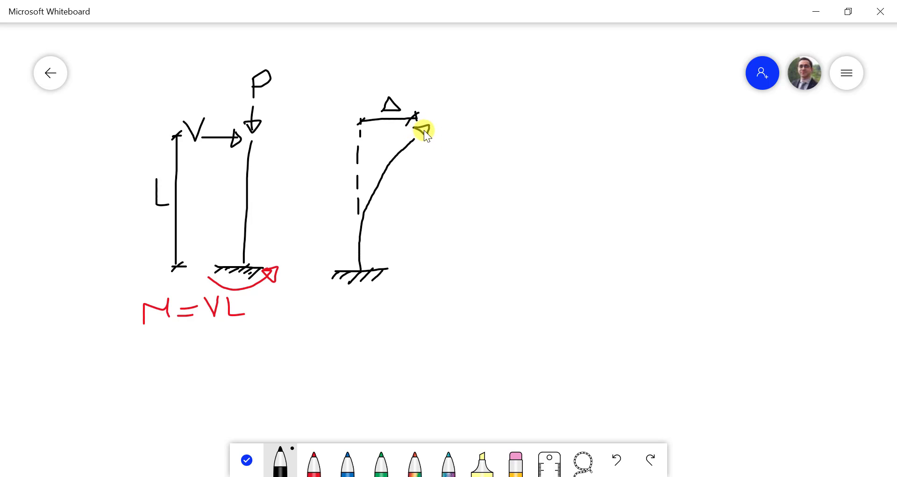
drag(423, 131, 422, 82)
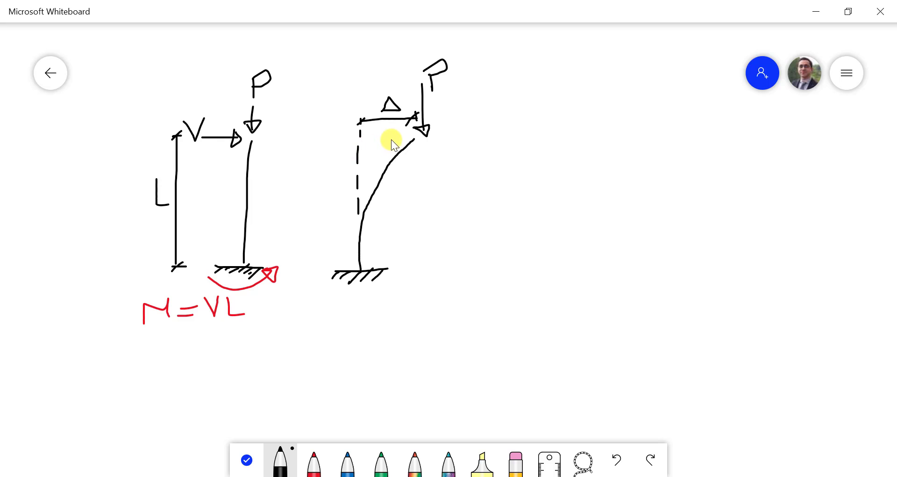
drag(401, 144, 345, 137)
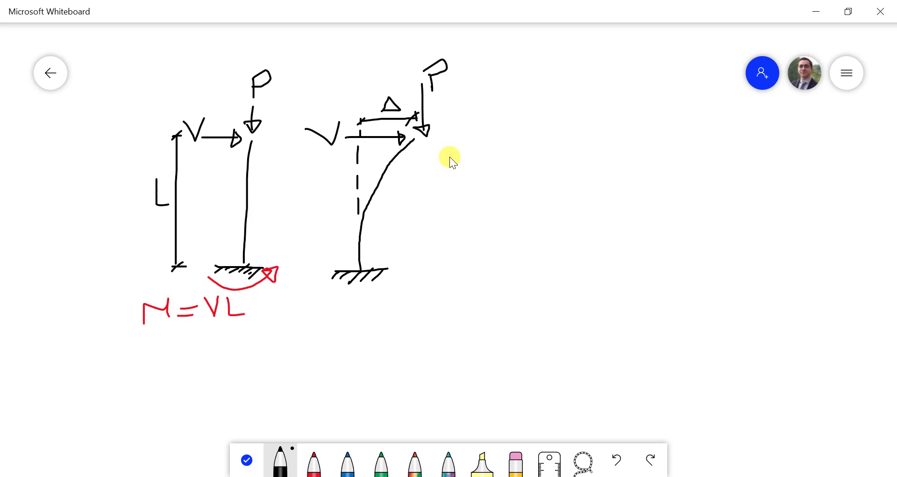
Write M = VL + PΔ in red below the deflected column, number the sketches 1 and 2, and mark PΔ as "effect" in green
click(318, 465)
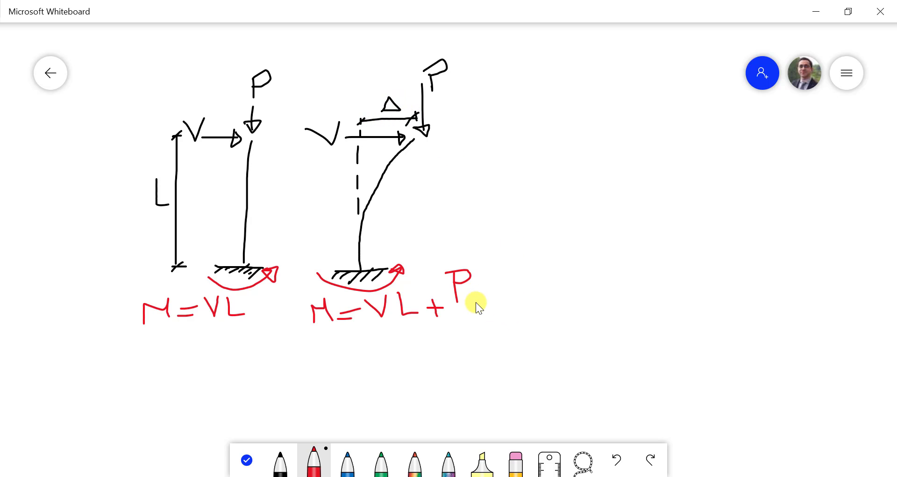
drag(503, 298, 477, 303)
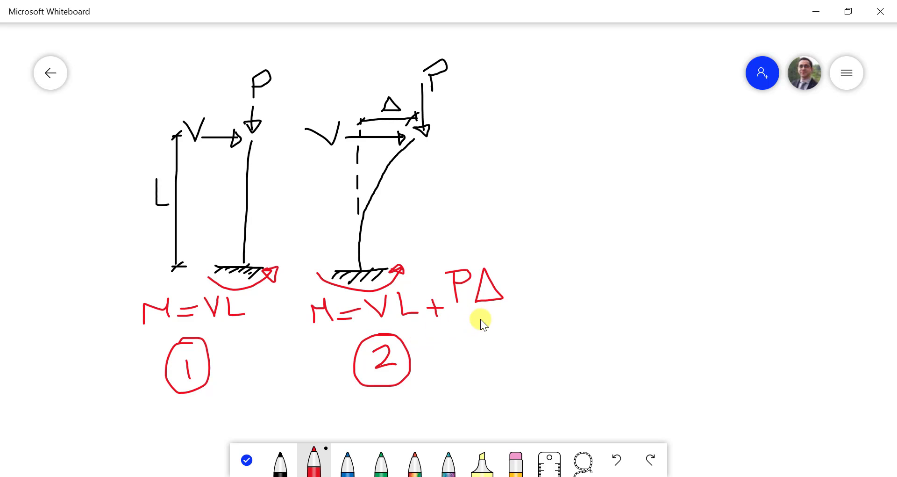
click(387, 454)
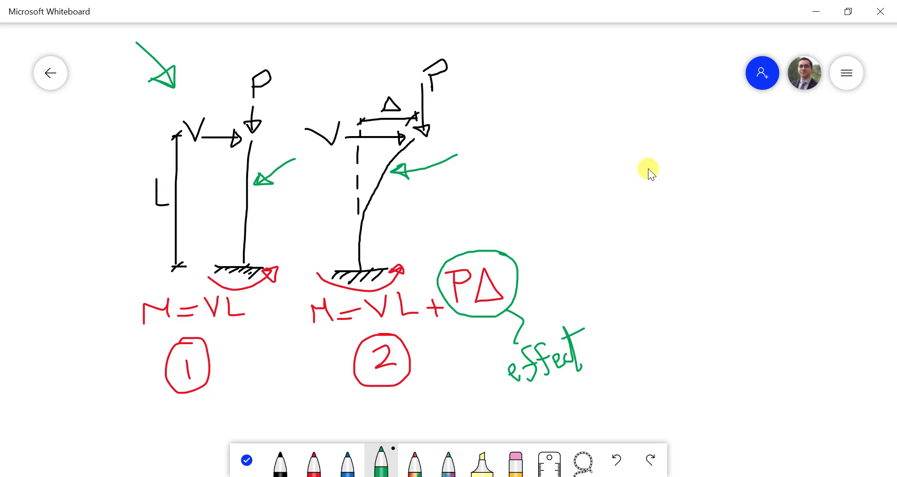
Sketch a third, more strongly curved column in black with a fixed base, loads P and V, and lateral offset Δ
click(281, 460)
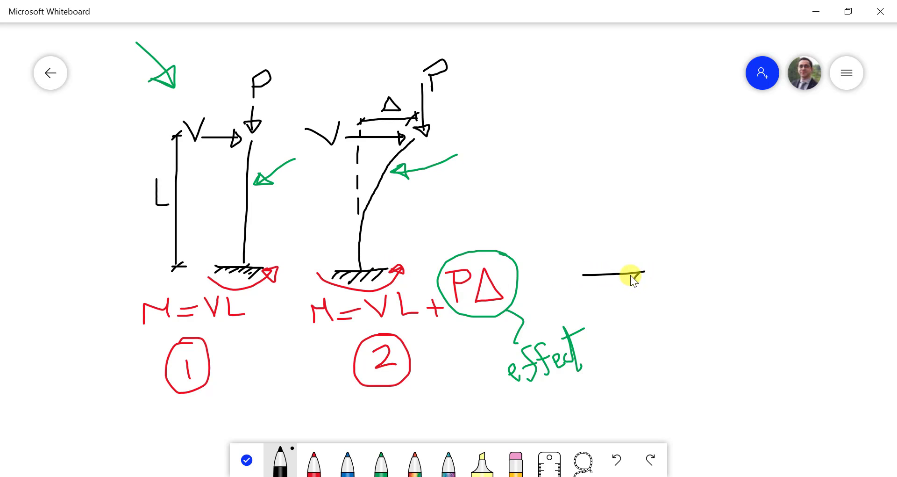
drag(608, 278, 591, 283)
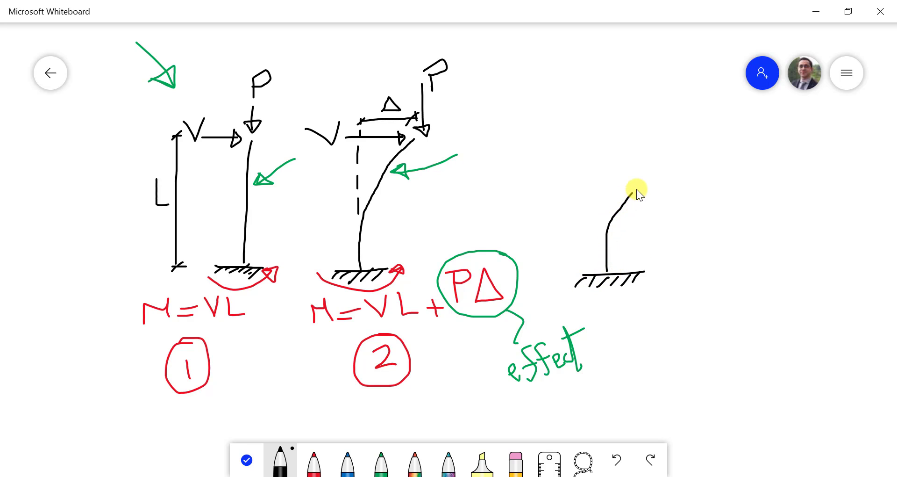
drag(708, 144, 710, 143)
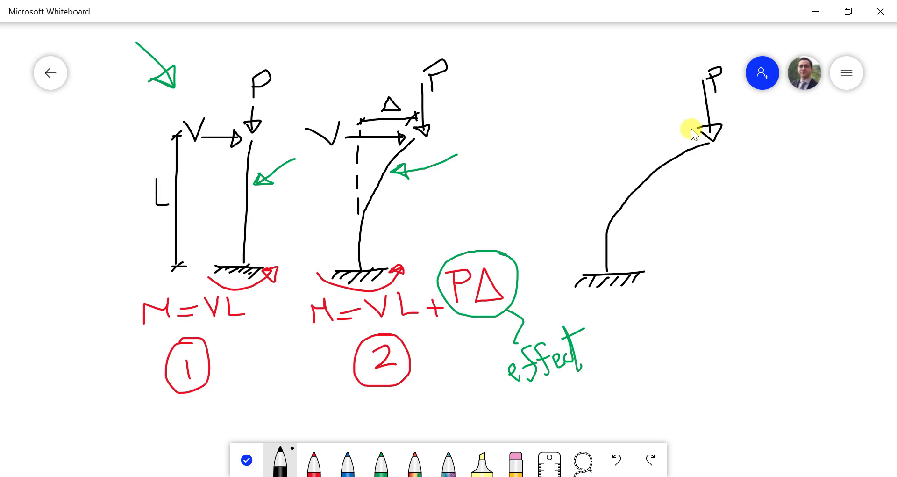
mouse_move(600, 123)
mouse_down()
mouse_move(607, 139)
mouse_move(594, 140)
mouse_up()
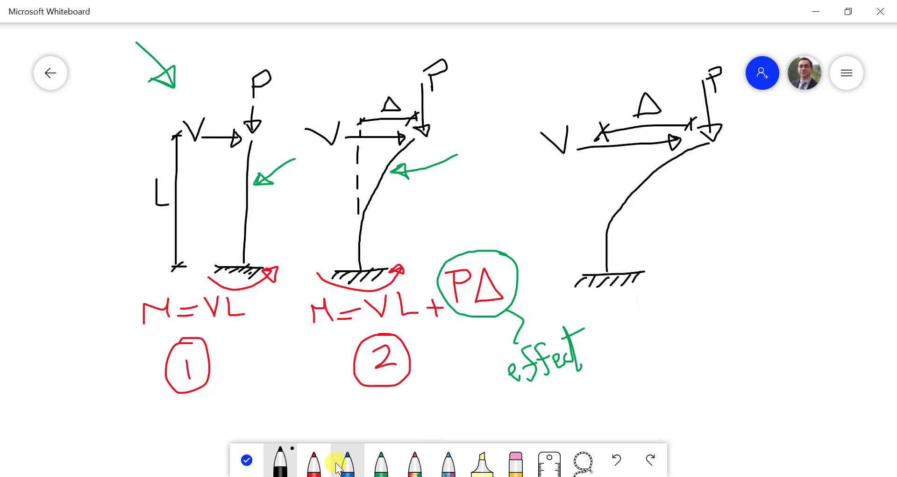
Write M = VL + PΔ + Pδ in red for the third column, and mark its offset δ from a dashed chord in black
click(314, 462)
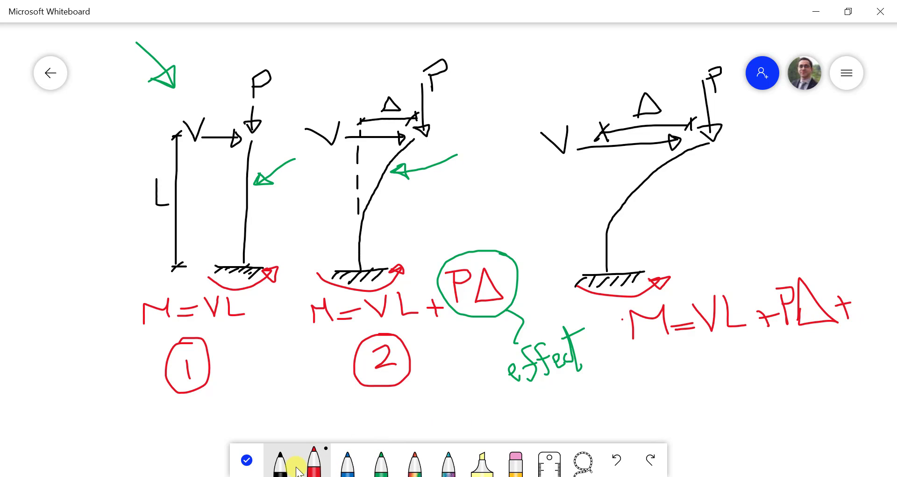
click(282, 460)
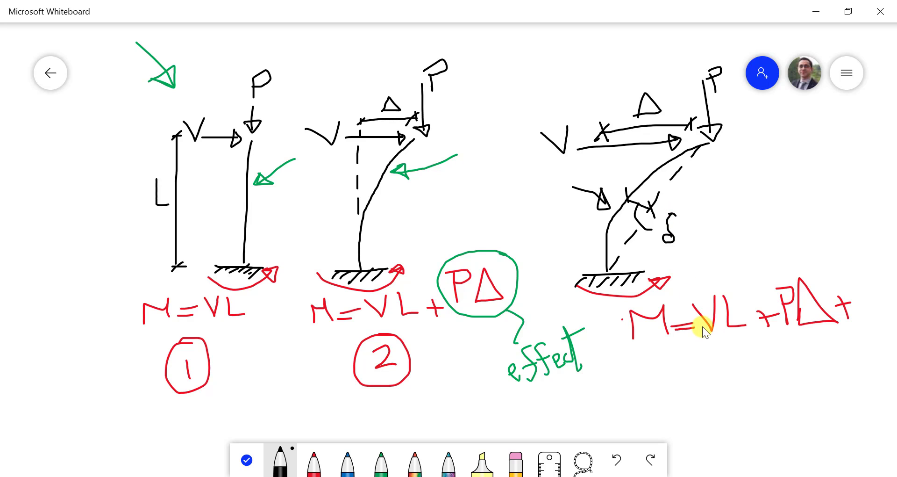
click(314, 460)
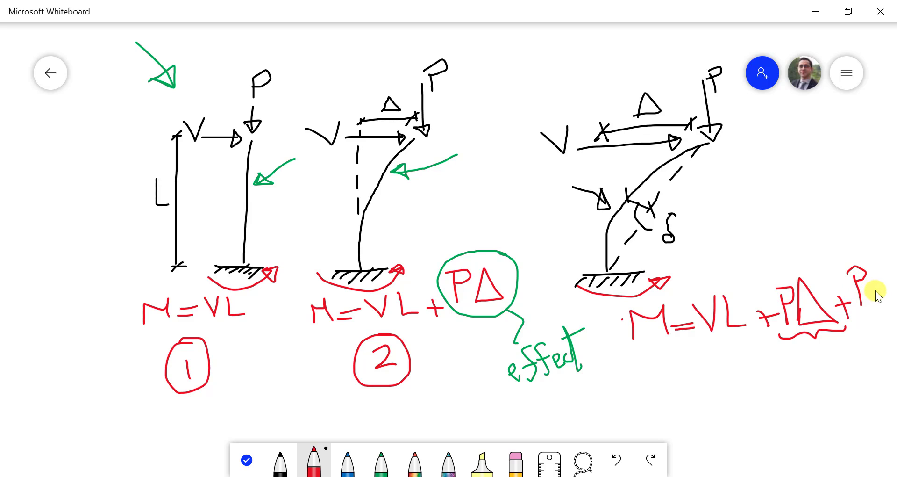
drag(876, 294, 878, 255)
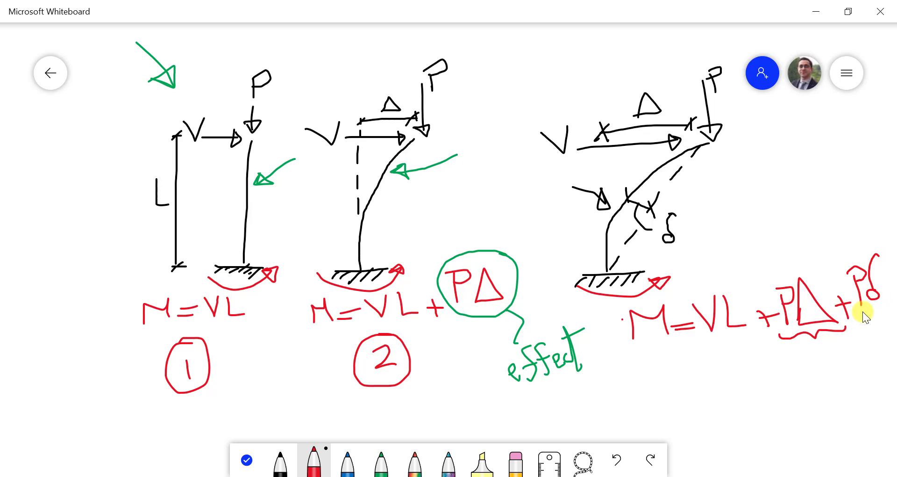
Label the Pδ term "member" and the PΔ term "Global" in red, each linked with an arrow
mouse_move(861, 308)
mouse_down()
mouse_move(884, 303)
mouse_move(854, 392)
mouse_move(862, 387)
mouse_up()
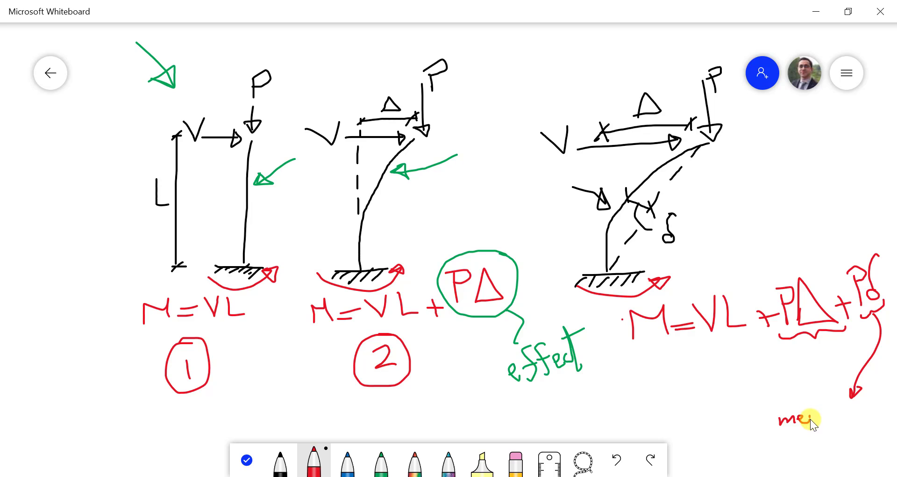
drag(839, 418, 845, 414)
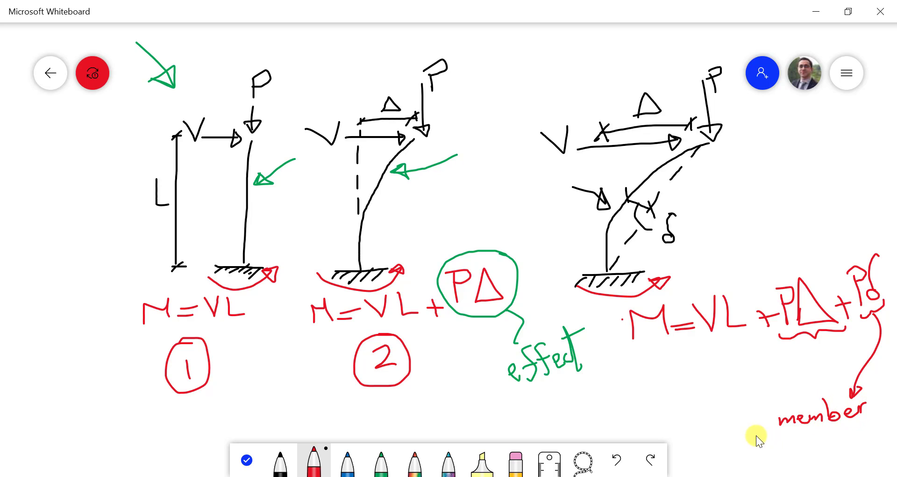
drag(815, 336, 752, 384)
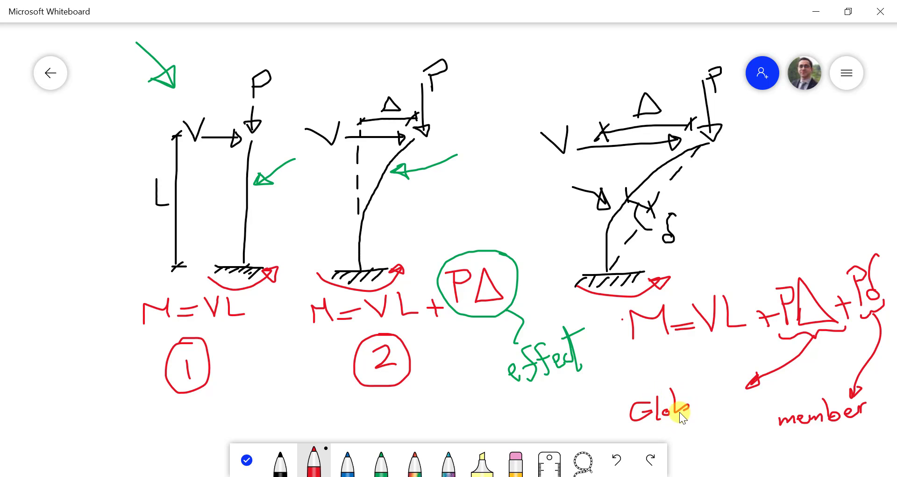
drag(680, 414, 699, 409)
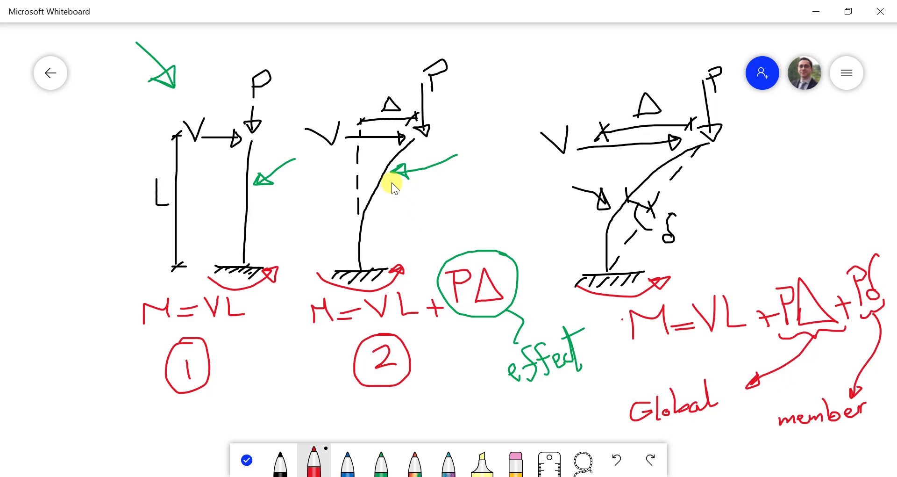
Point green arrows at the three column sketches and bracket the two deflected columns together in green
click(387, 460)
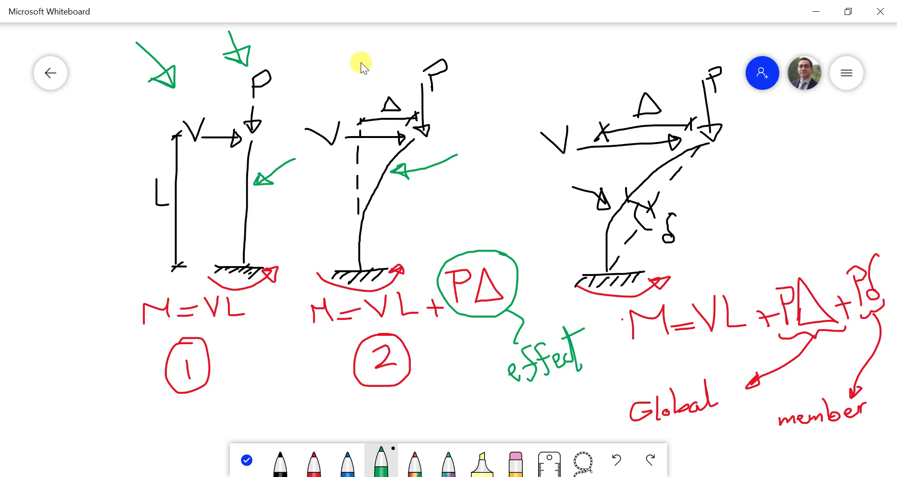
drag(397, 46, 705, 39)
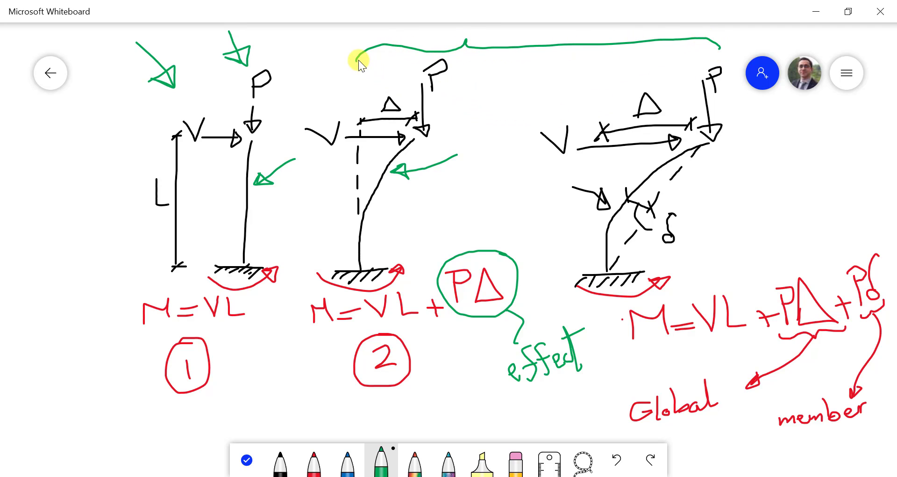
drag(329, 38, 354, 89)
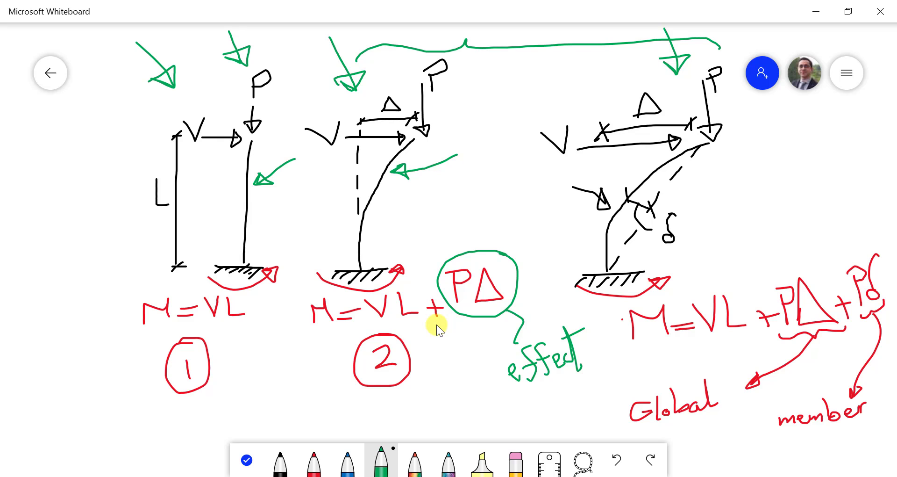
ctrl+scroll(436, 324, down, 3)
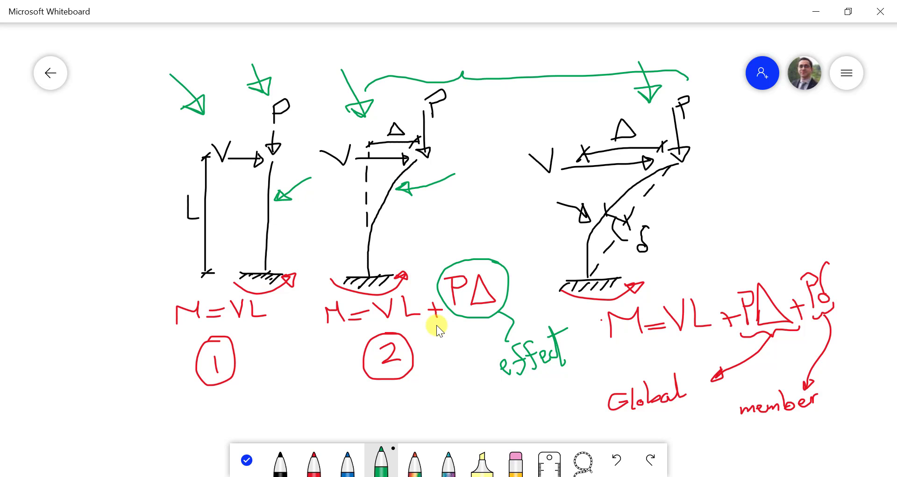
ctrl+scroll(436, 325, down, 2)
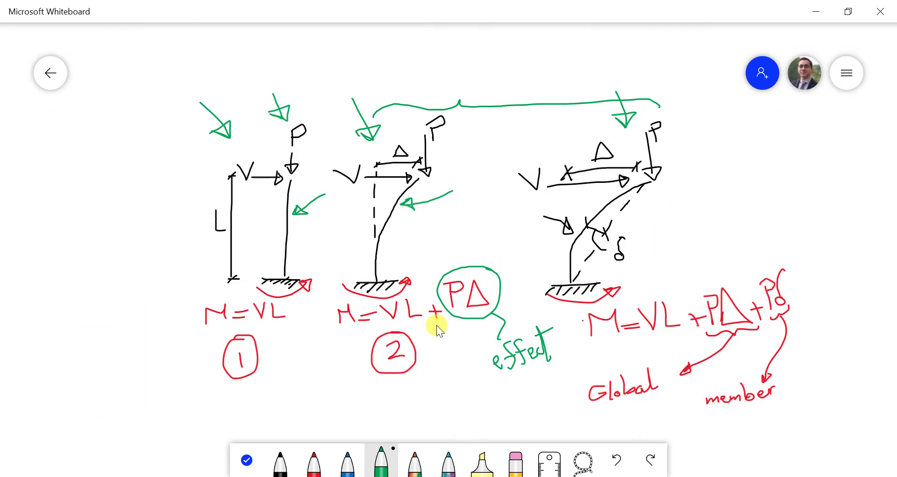
right_click(466, 185)
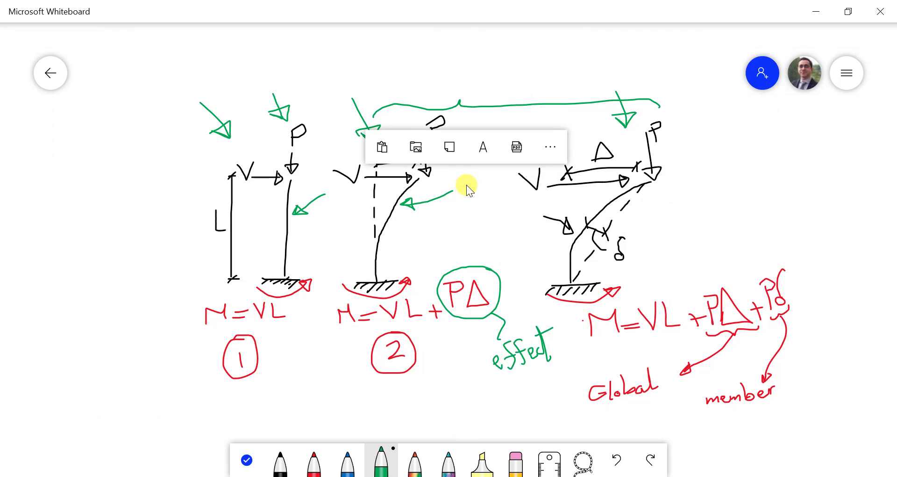
Add the typed label "Geometric nonlinearlity" between the second and third column sketches
click(483, 147)
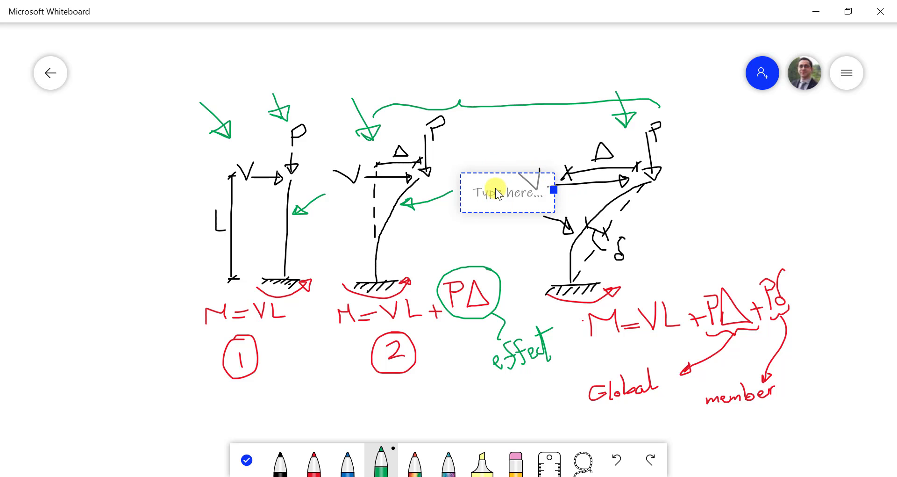
text(Geometriv)
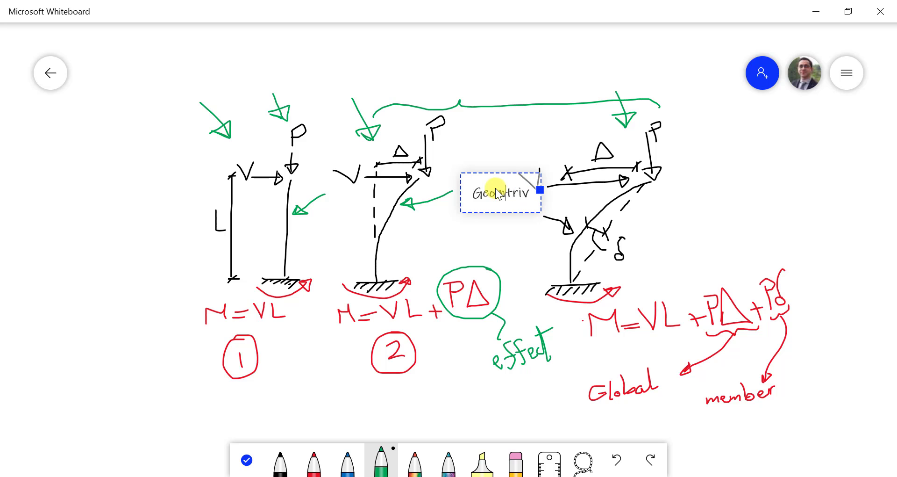
text(e)
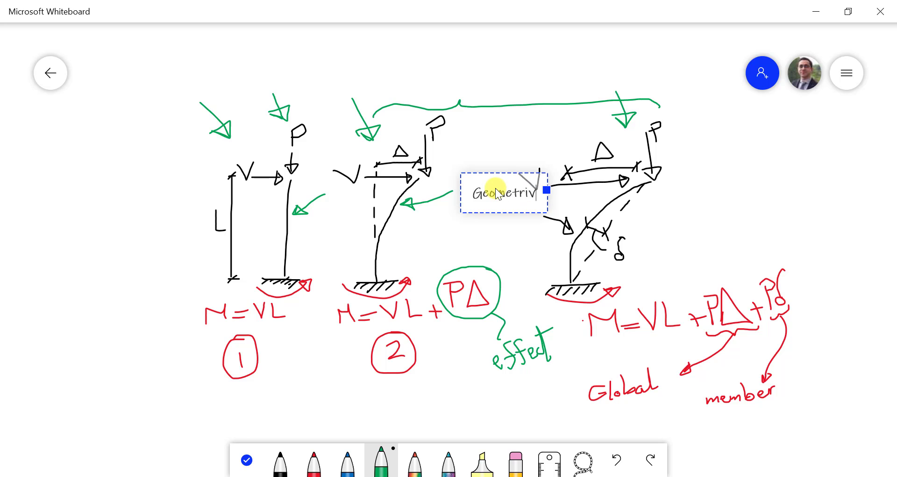
key(BackSpace)
text(c nonlinearlity)
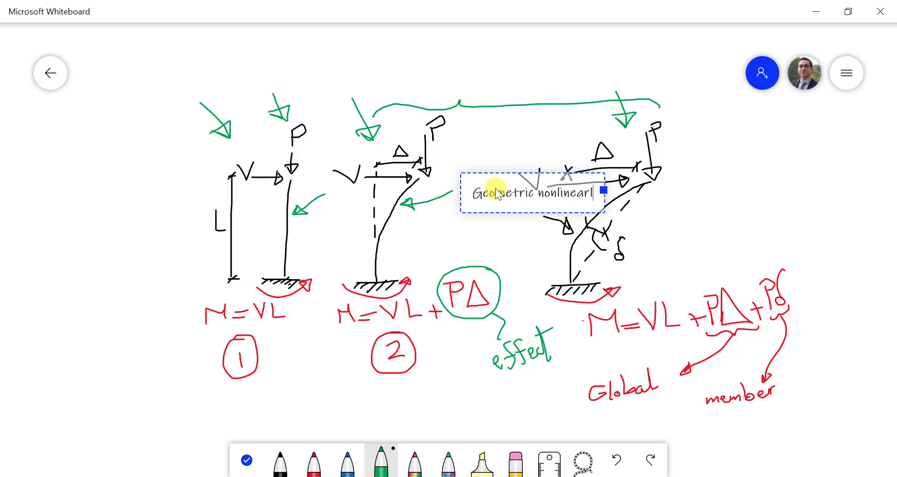
click(697, 209)
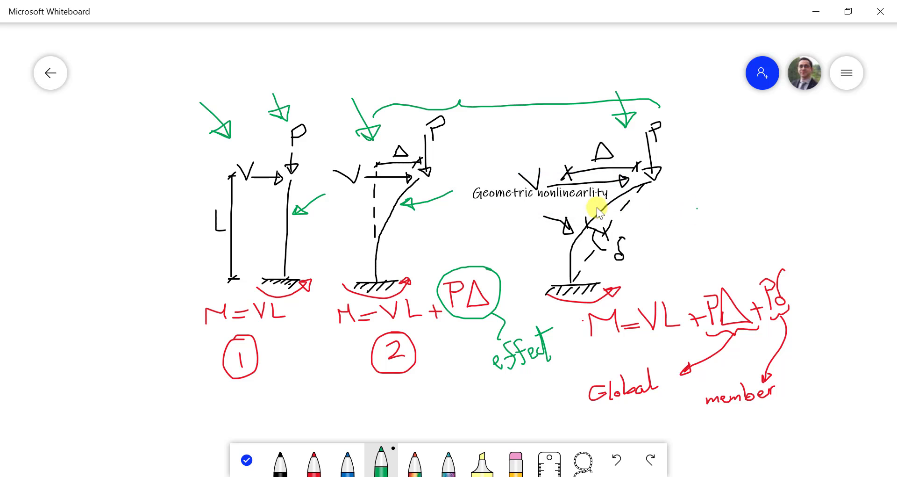
Draw a green frame around all three column sketches and their moment equations
drag(517, 186, 481, 166)
drag(493, 194, 474, 186)
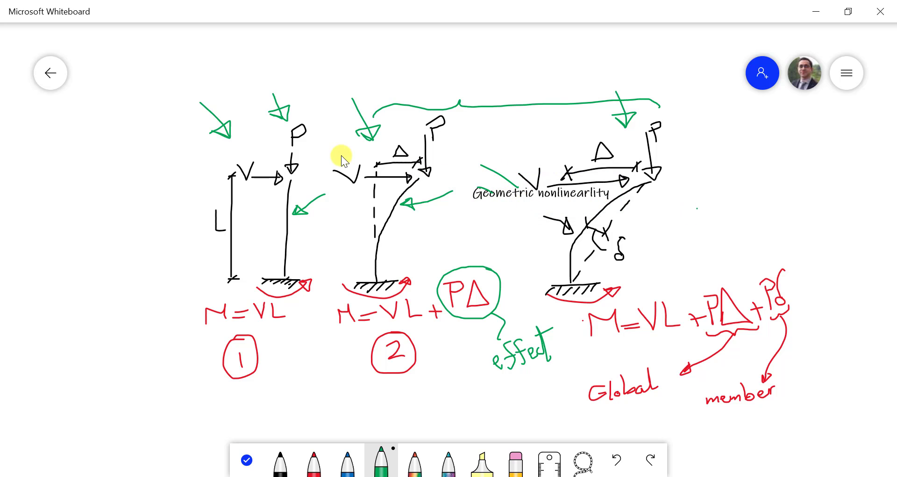
mouse_move(681, 85)
mouse_down()
mouse_move(124, 64)
mouse_move(135, 315)
mouse_move(221, 386)
mouse_move(738, 417)
mouse_move(792, 301)
mouse_move(772, 111)
mouse_move(580, 83)
mouse_up()
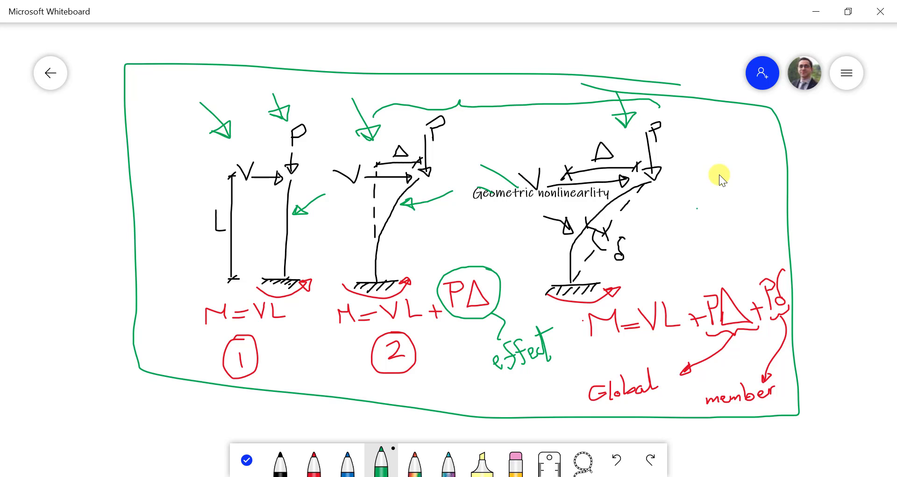
Switch to SAP2000 and set the LIVE load case to Nonlinear analysis with P-Delta plus Large Displacements
click(817, 12)
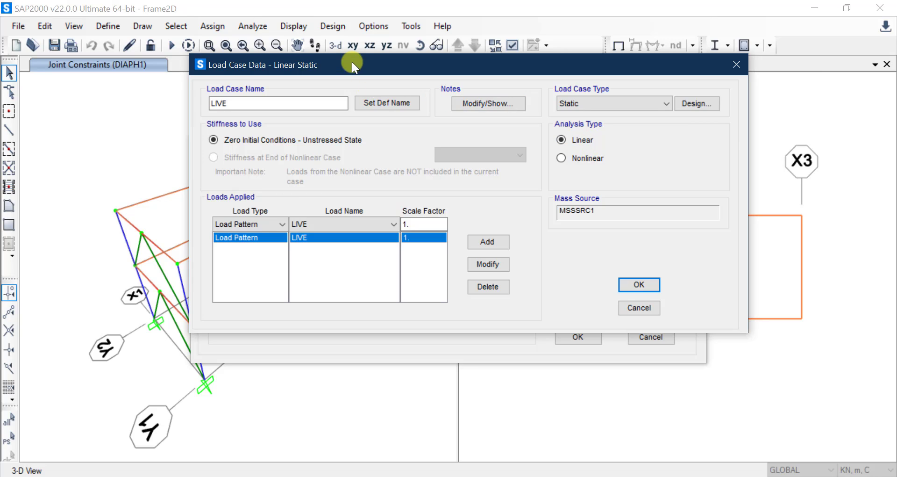
drag(352, 61, 410, 77)
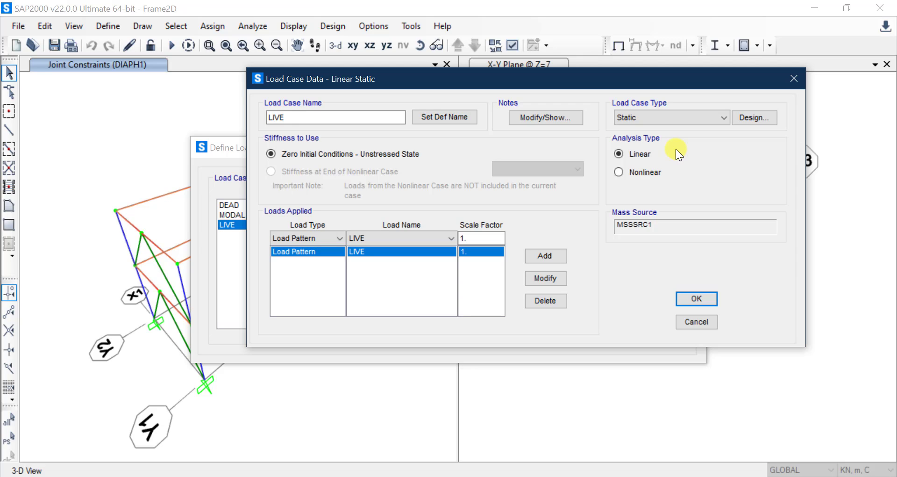
click(641, 173)
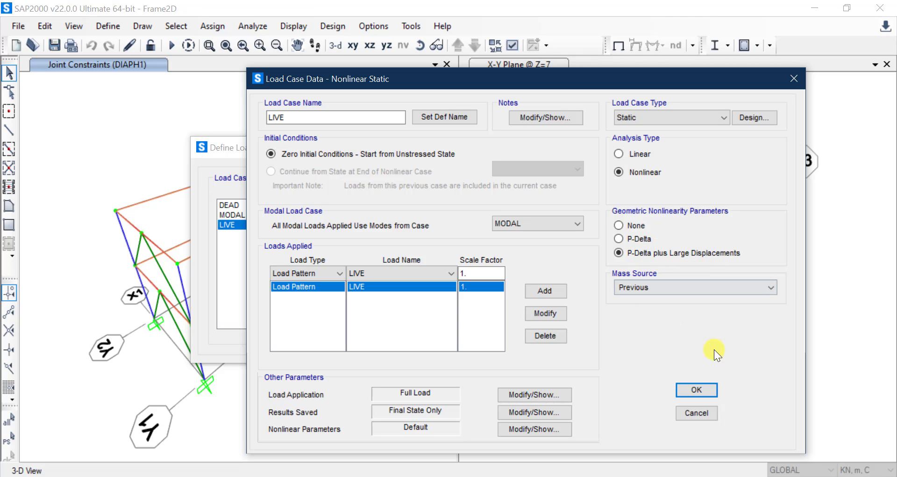
click(696, 389)
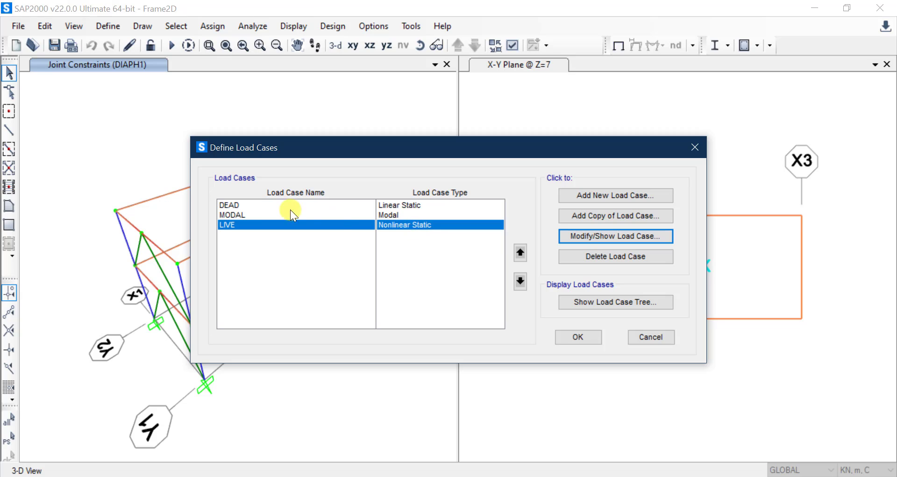
Review the DEAD and MODAL load cases alongside the building slide, and accept the load case definitions
click(268, 204)
click(265, 214)
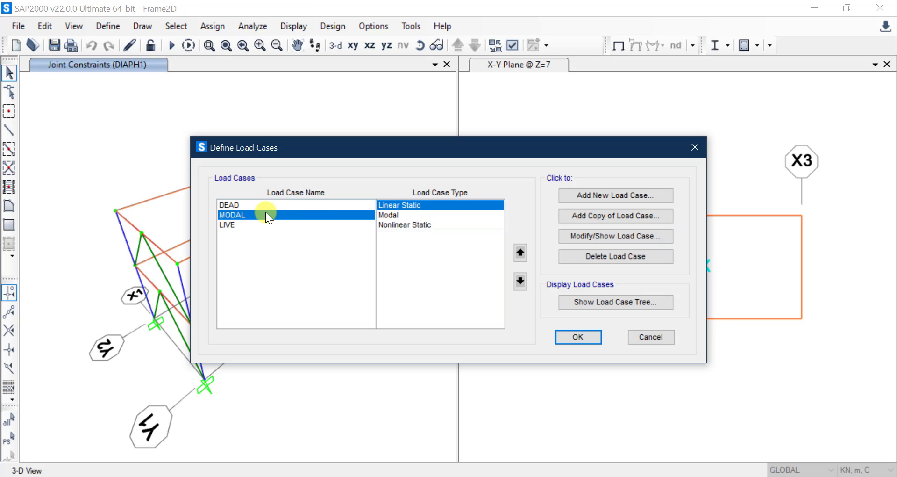
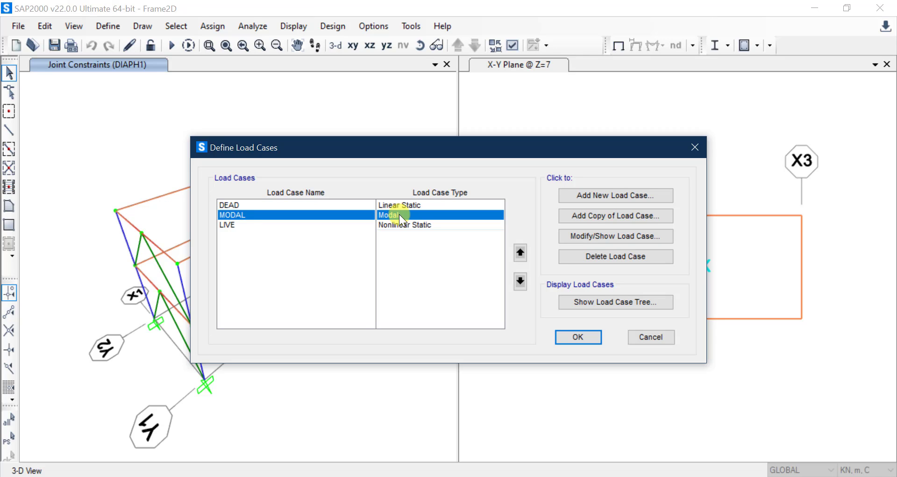
key(alt+Tab)
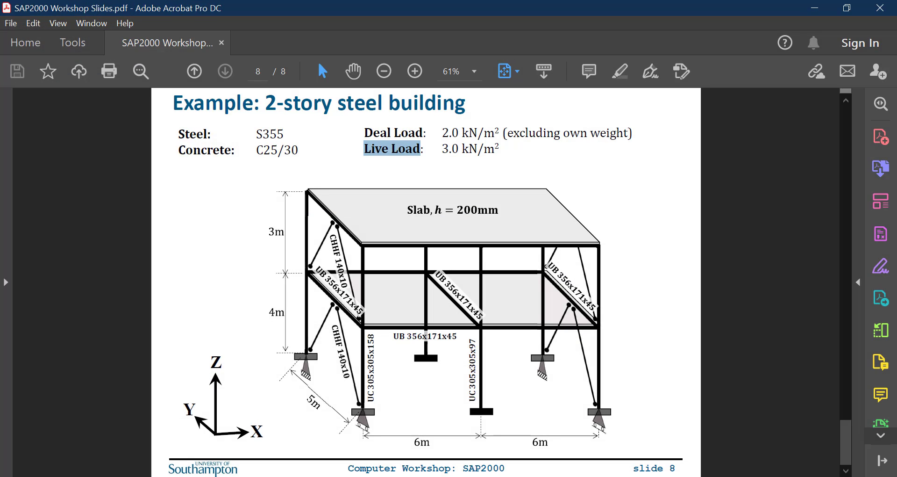
key(alt+Tab)
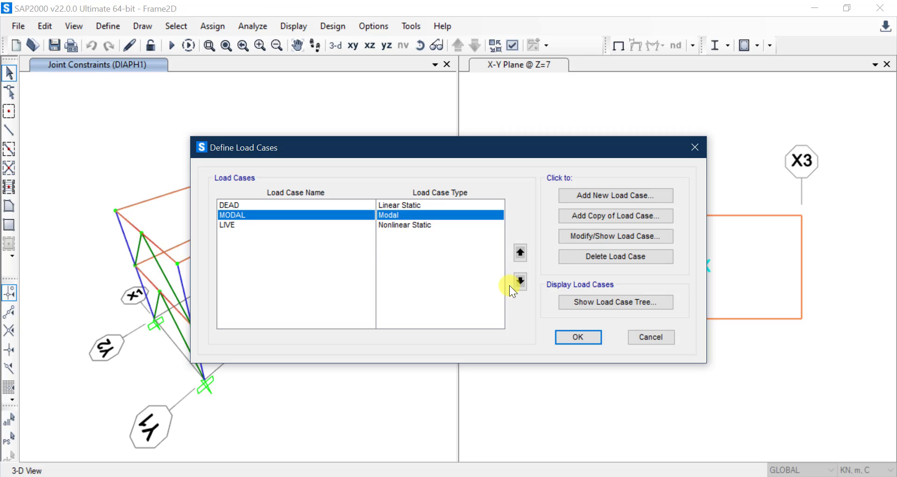
click(588, 339)
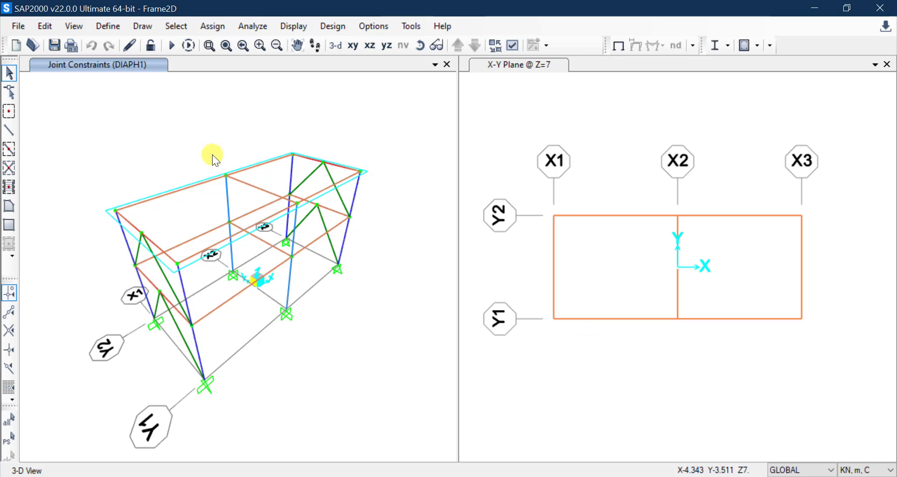
click(106, 26)
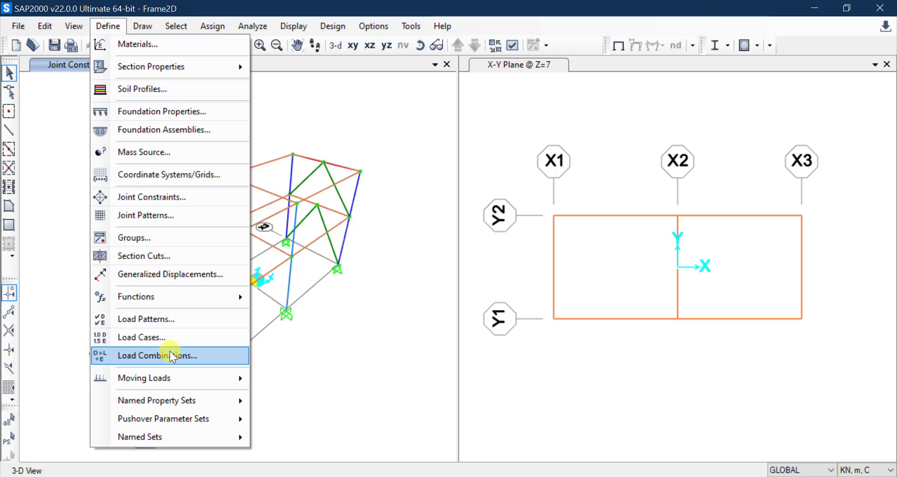
click(431, 144)
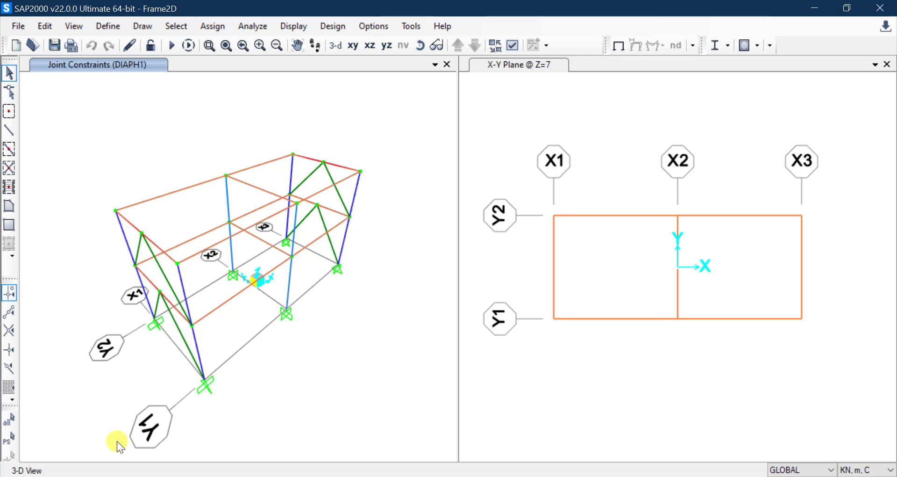
Switch to the workshop slides in Acrobat, check the dead load value for the 2-story building, and return to SAP2000
click(90, 476)
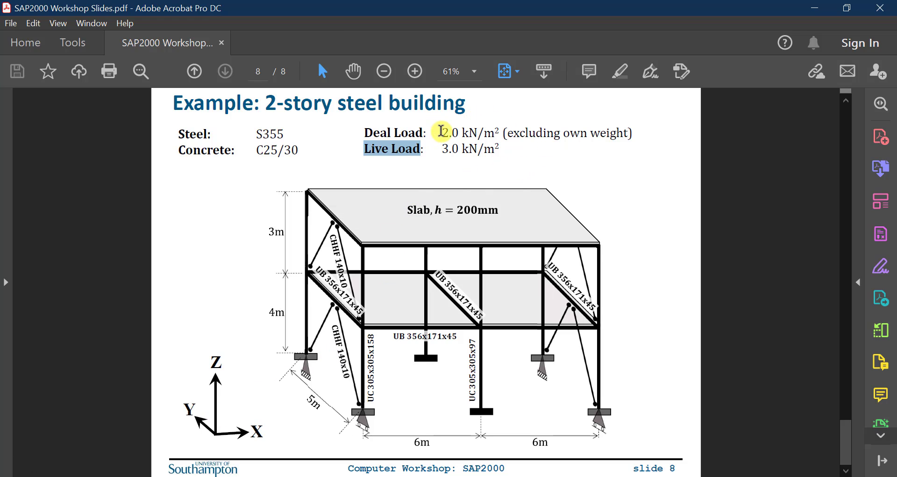
drag(442, 133, 459, 134)
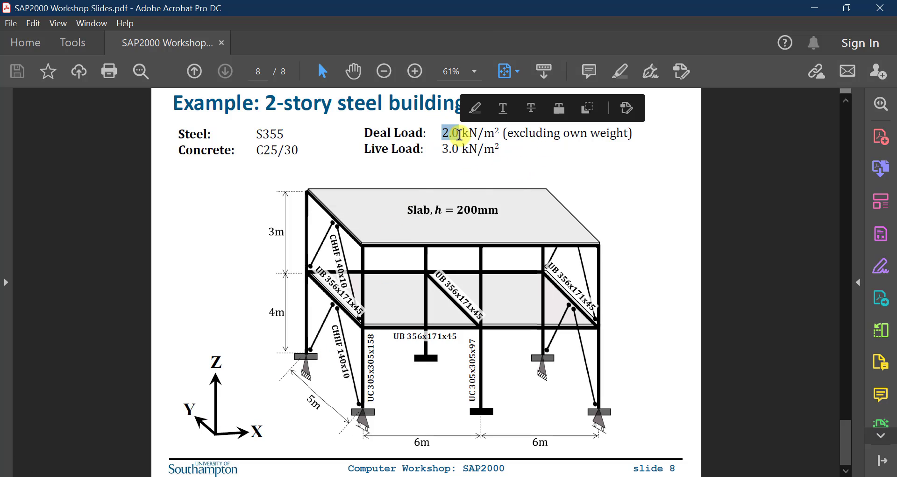
click(817, 14)
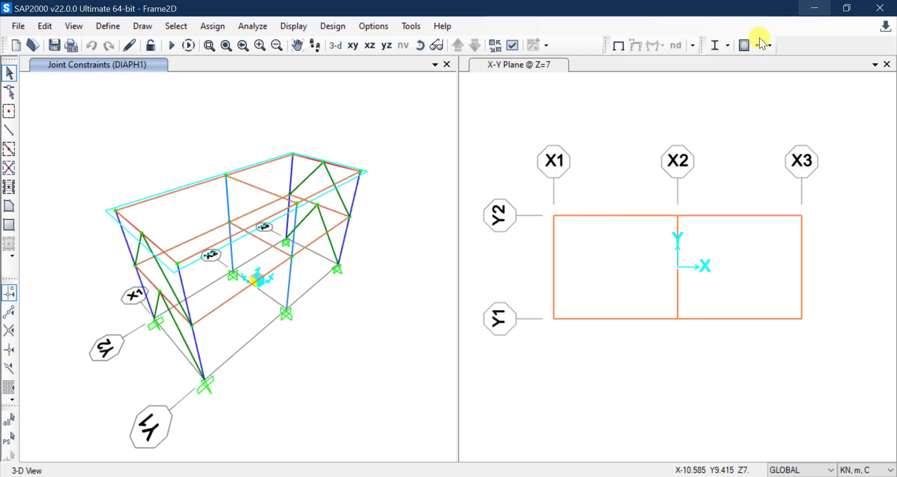
Select the four slab areas on both floors and start assigning a uniform shell load to them
click(212, 211)
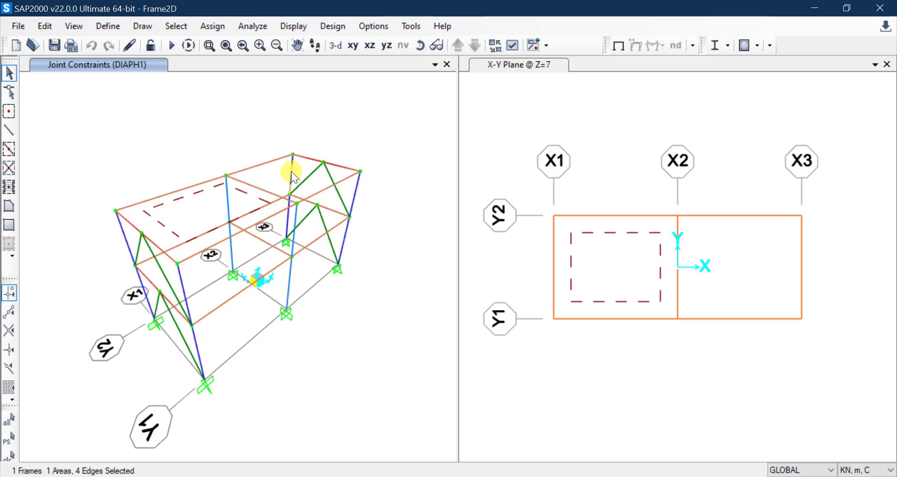
click(271, 177)
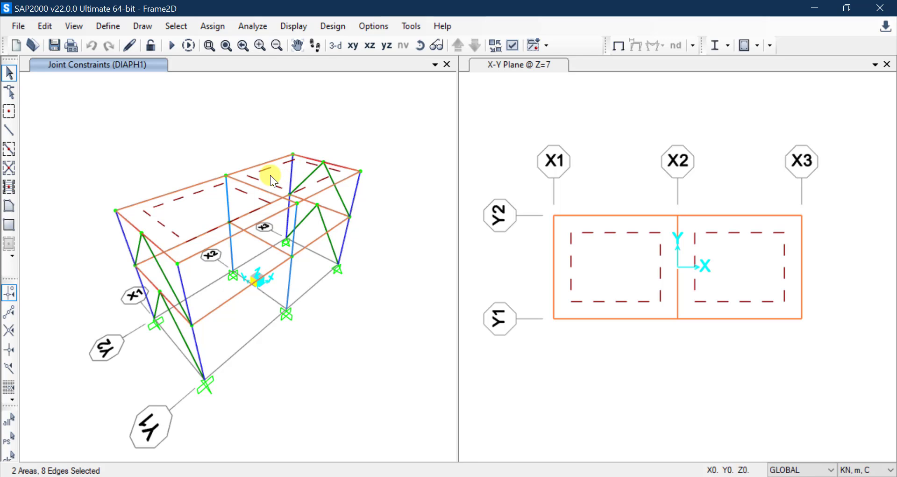
click(205, 282)
click(300, 234)
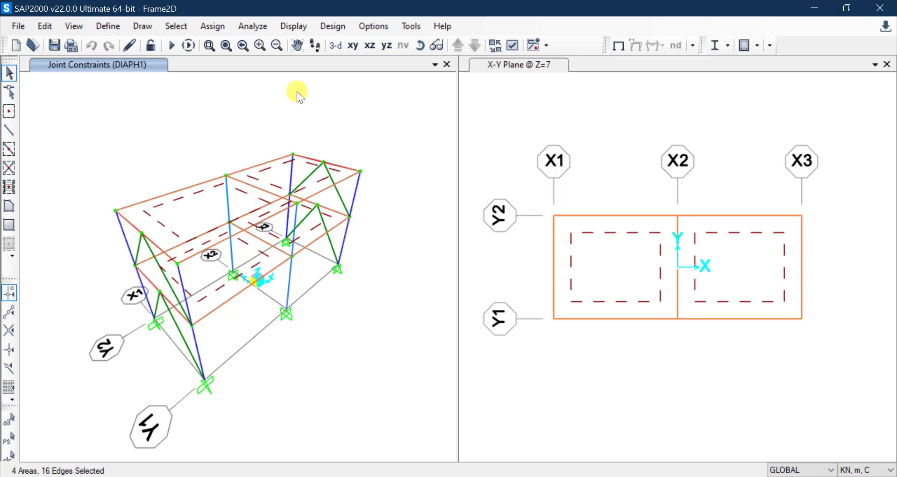
click(229, 26)
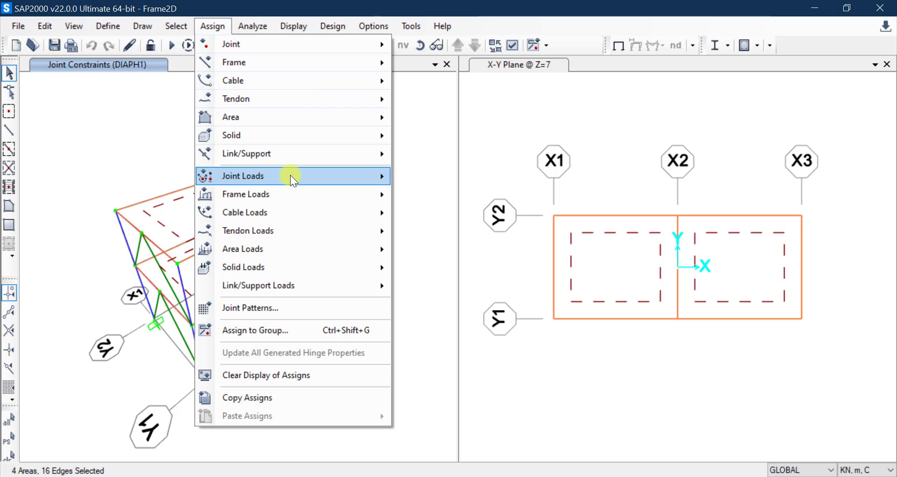
mouse_move(290, 218)
mouse_move(289, 245)
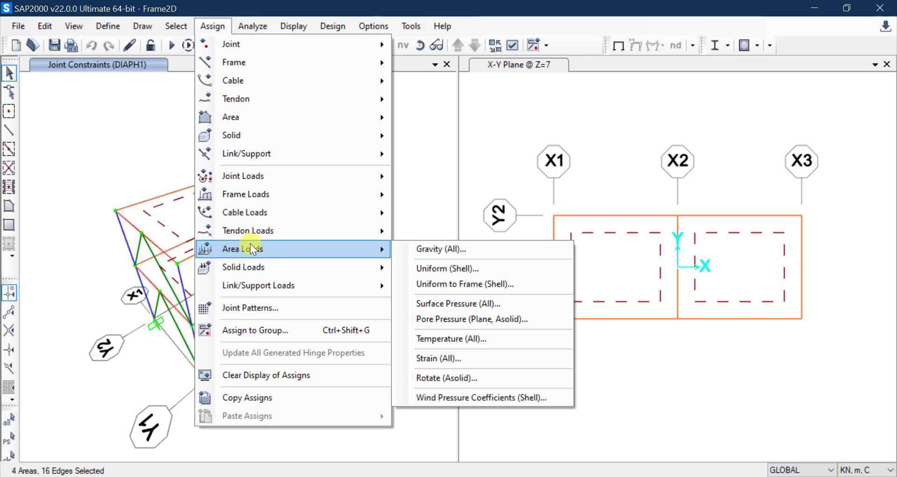
click(472, 268)
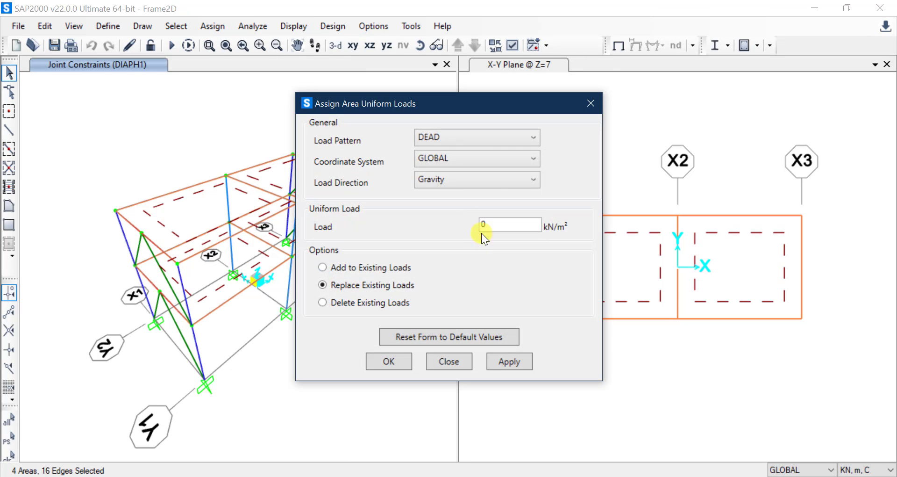
For the DEAD load pattern, set the load direction to Z and the uniform load to -2 kN/m²
drag(464, 108, 555, 69)
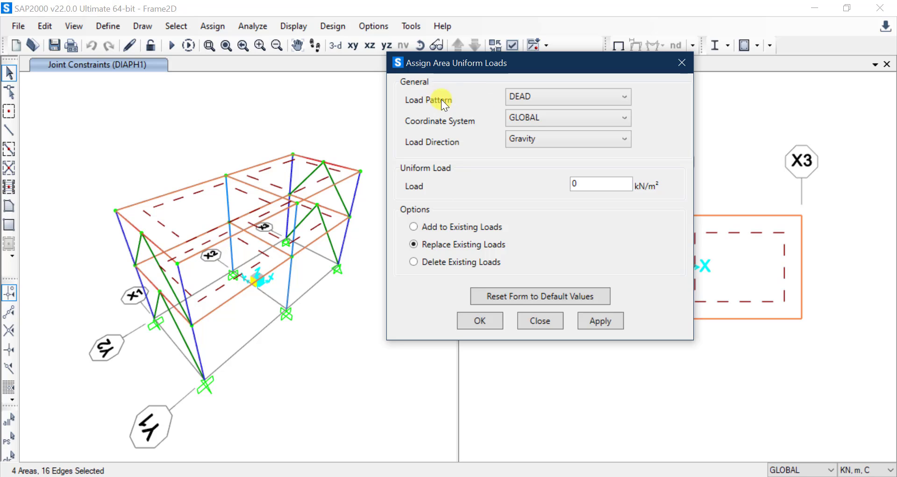
click(534, 98)
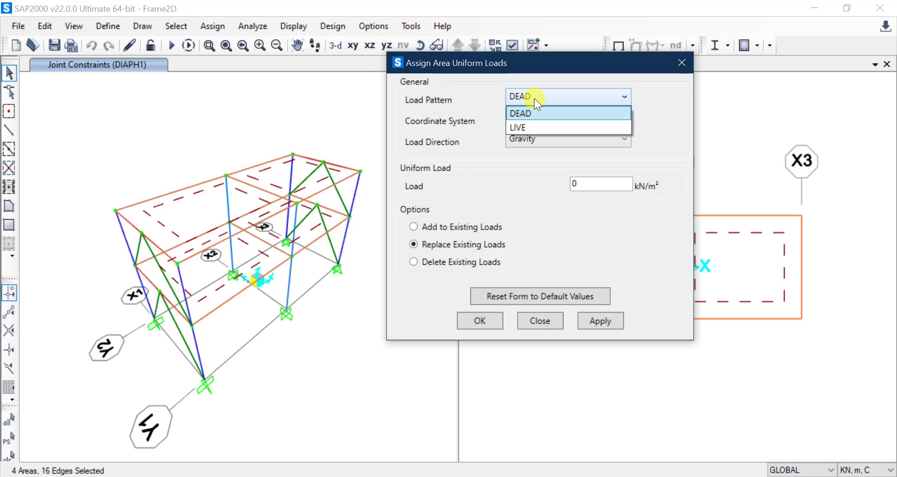
click(534, 98)
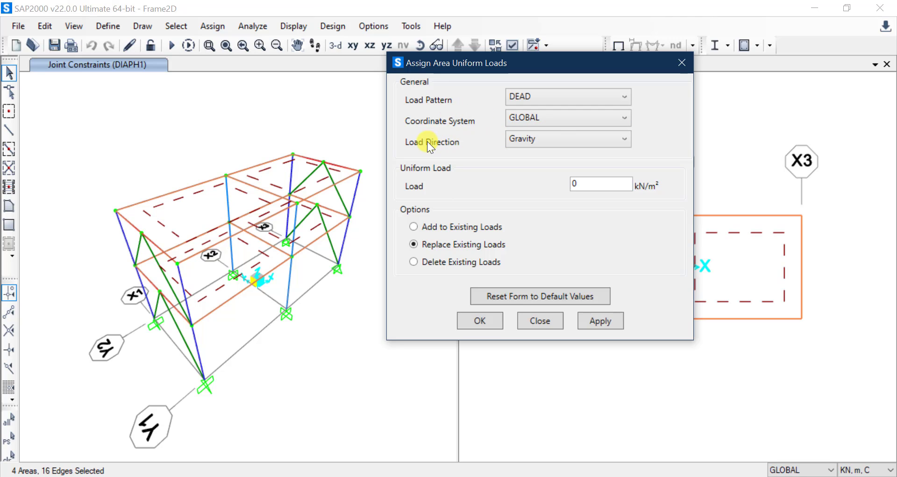
click(534, 138)
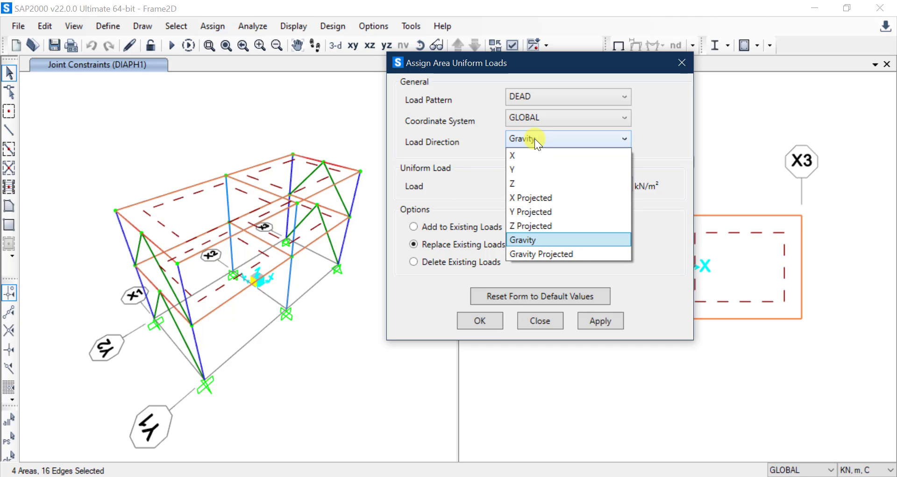
click(526, 184)
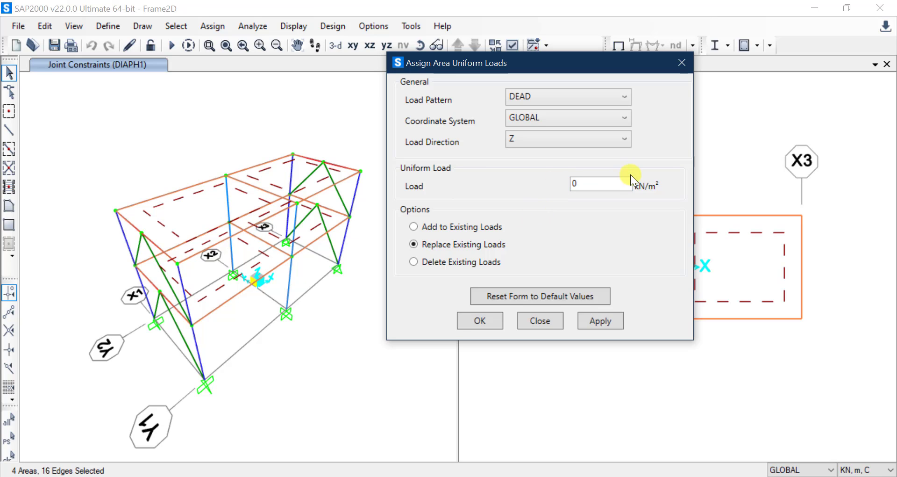
double_click(592, 185)
text(-2)
drag(600, 183, 552, 180)
Try the Gravity load direction and a positive 2 kN/m² load, and return to direction Z with -2 kN/m²
click(544, 141)
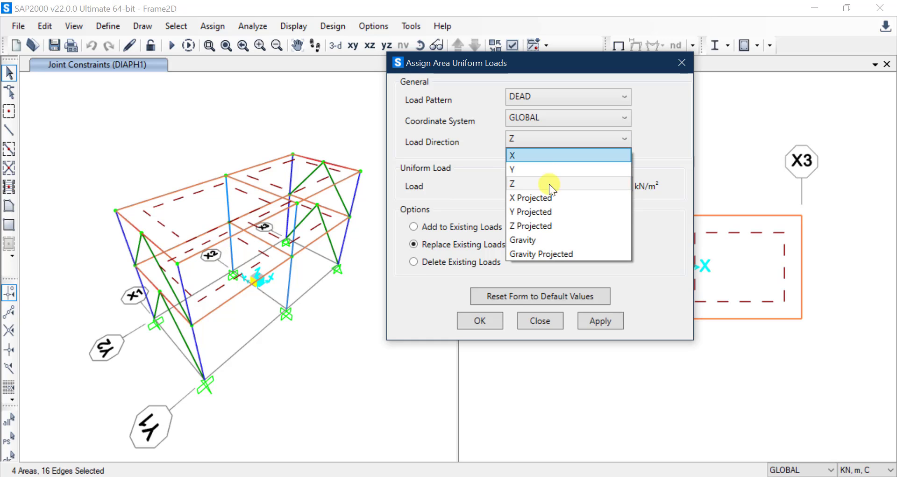
click(540, 236)
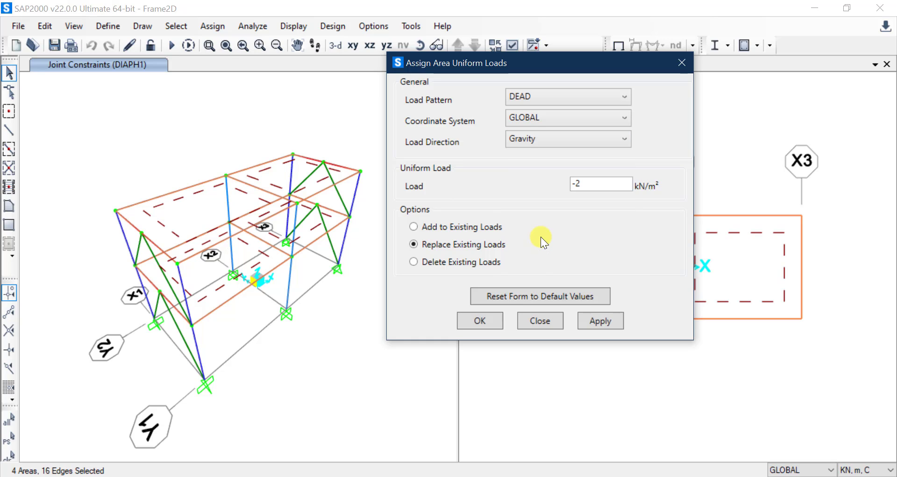
double_click(600, 185)
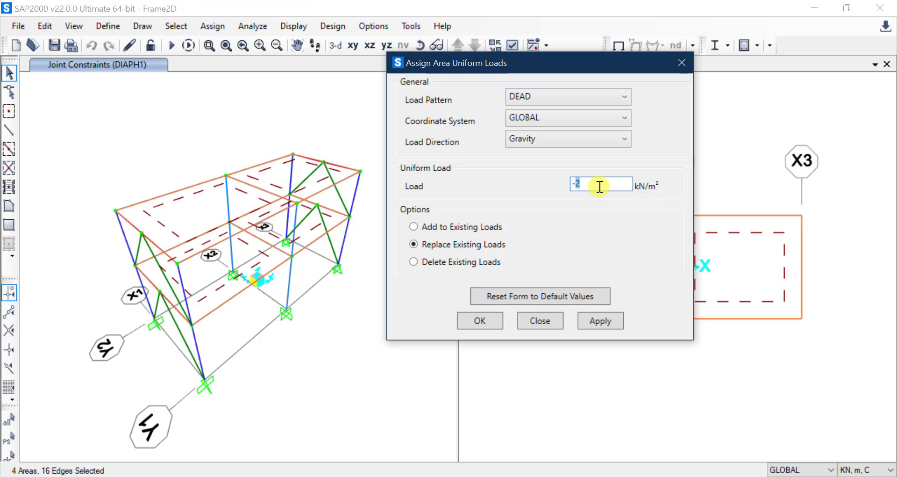
drag(600, 186, 573, 187)
click(587, 144)
click(562, 177)
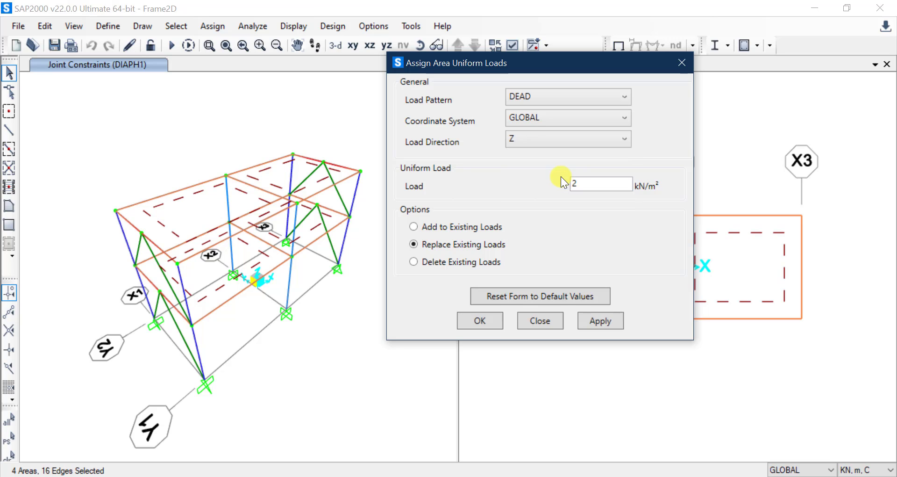
double_click(603, 186)
text(-2)
Compare adding with replacing existing loads, keep Replace Existing Loads, and assign the DEAD uniform load to the selected slabs
click(413, 227)
click(414, 246)
click(414, 226)
click(414, 243)
drag(617, 184, 493, 186)
click(600, 187)
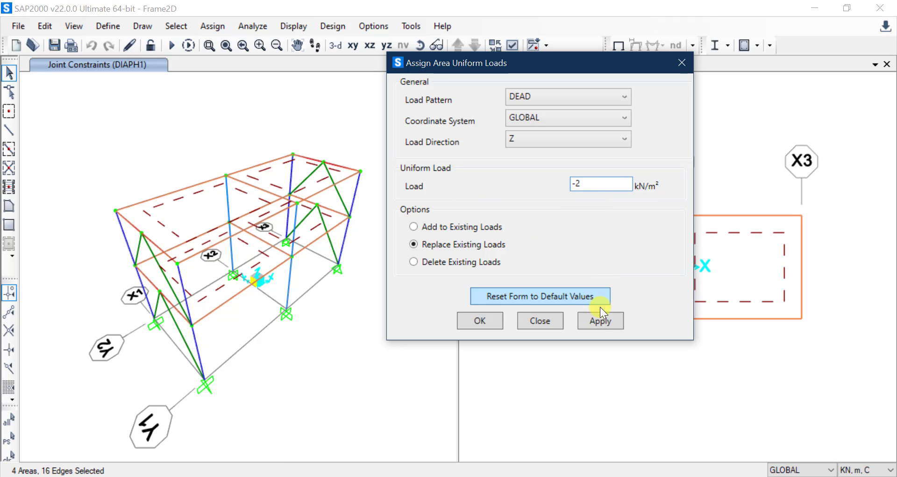
click(601, 320)
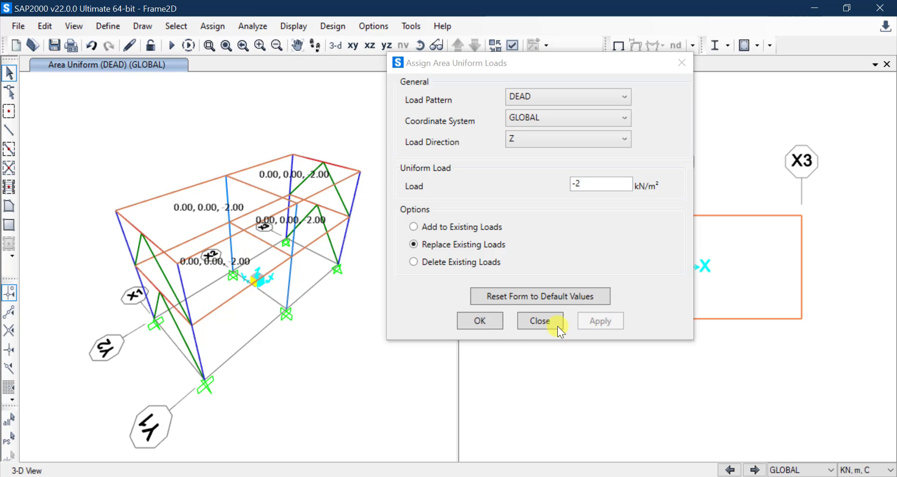
click(479, 321)
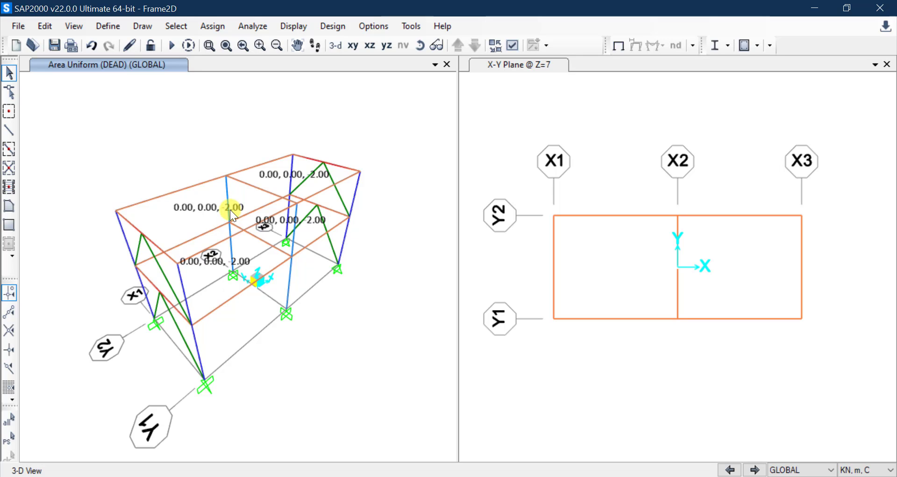
Inspect the load pattern, direction and force per area assigned to the roof slab between grids X1 and X2
click(176, 212)
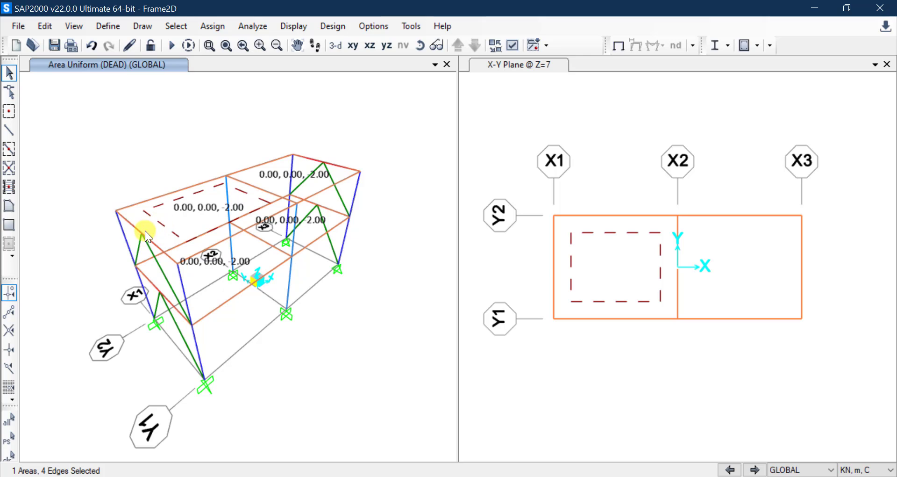
right_click(170, 218)
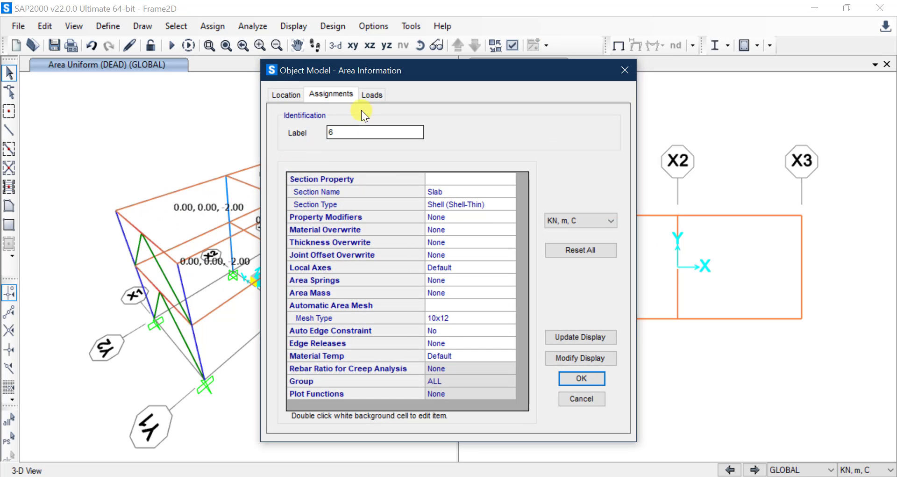
click(371, 96)
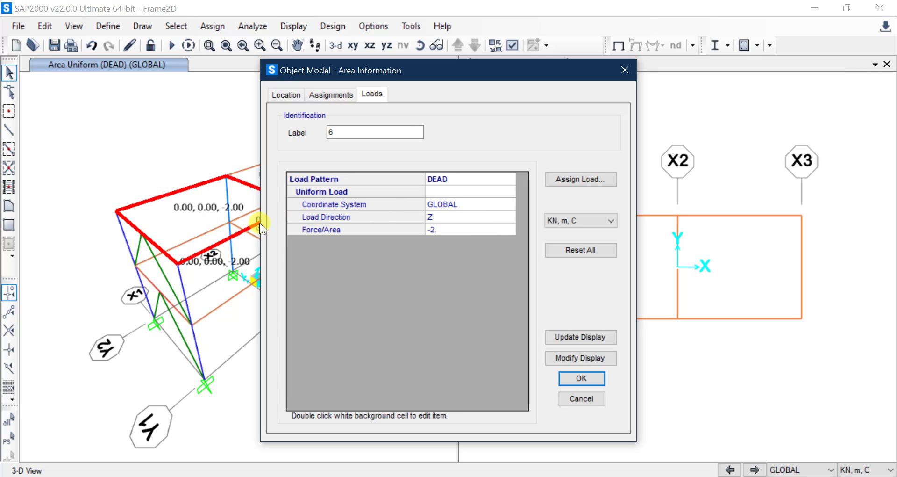
click(440, 215)
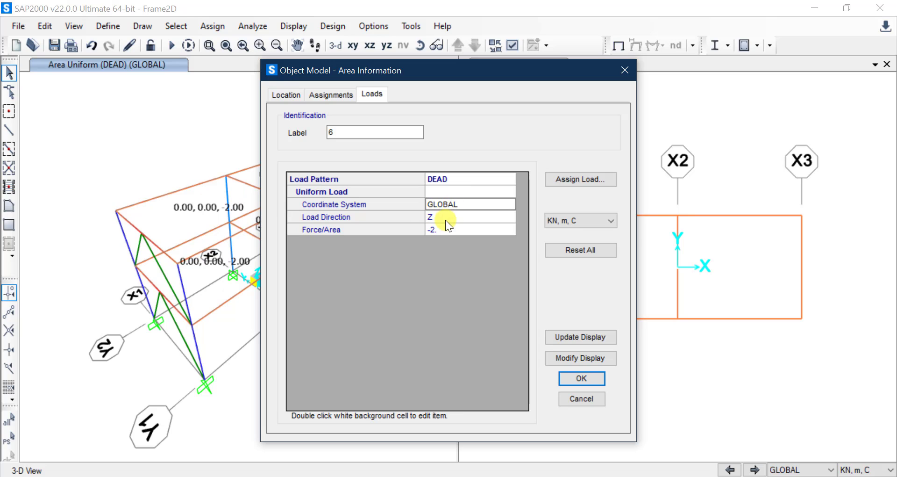
click(442, 229)
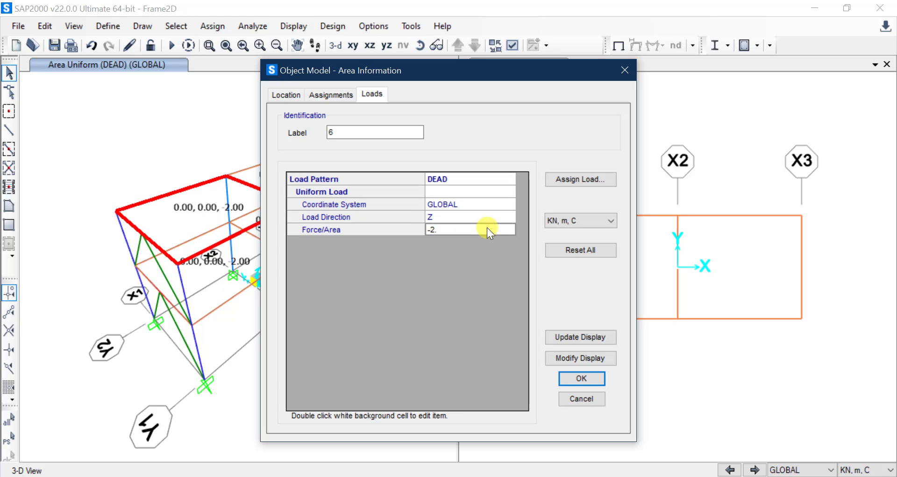
click(593, 377)
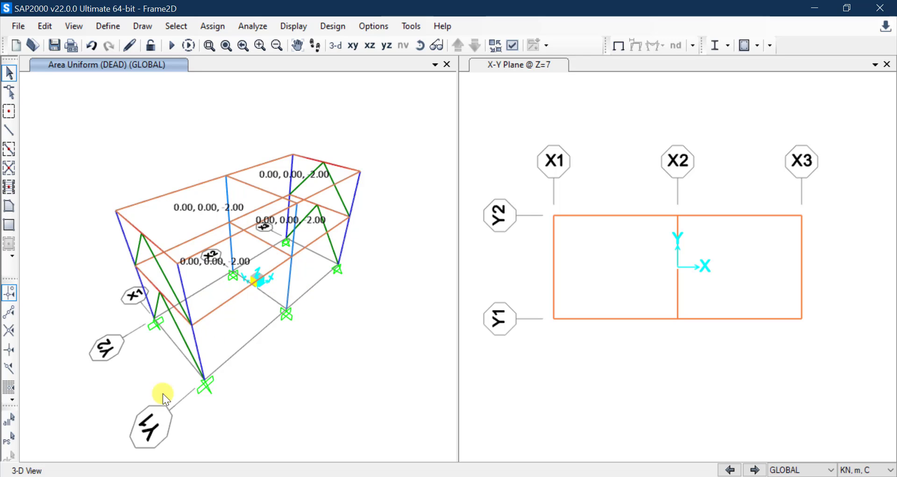
Switch to the workshop slides in Acrobat, check the live load value for the building, and return to SAP2000
click(163, 476)
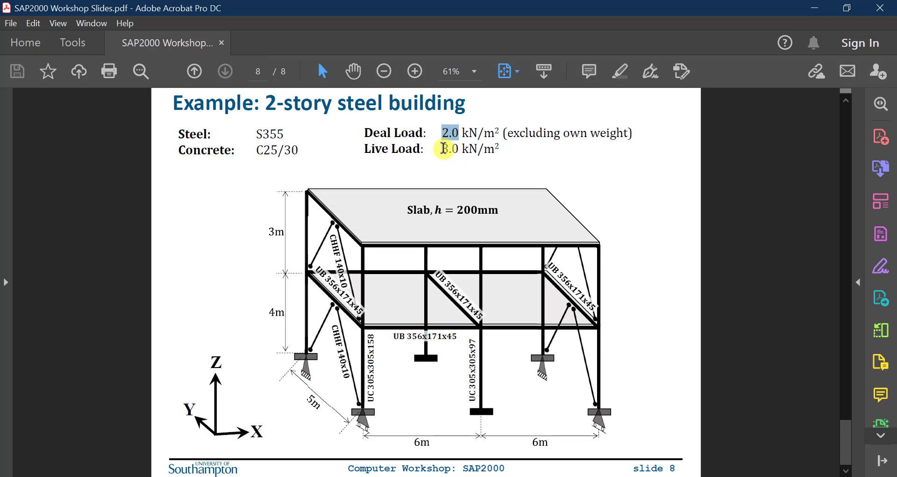
drag(442, 149, 500, 149)
click(814, 7)
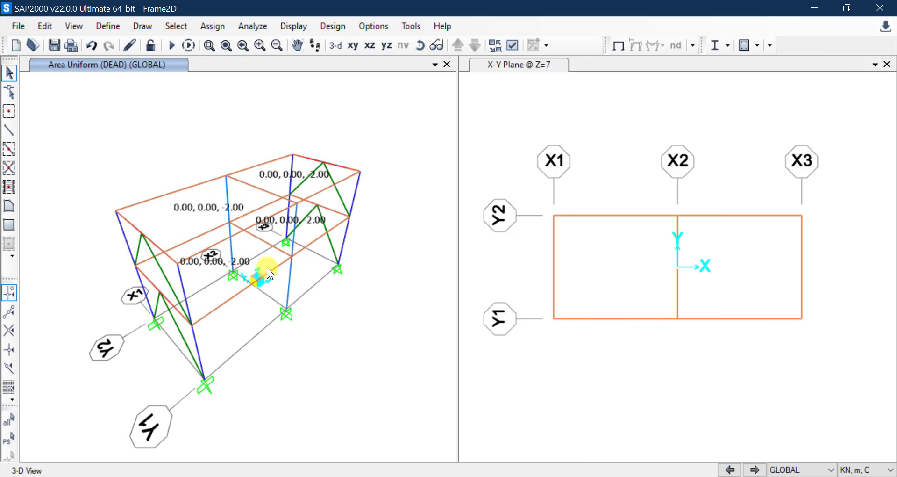
Clear the current selection and select all four slab areas on both floors in the 3-D view
click(10, 440)
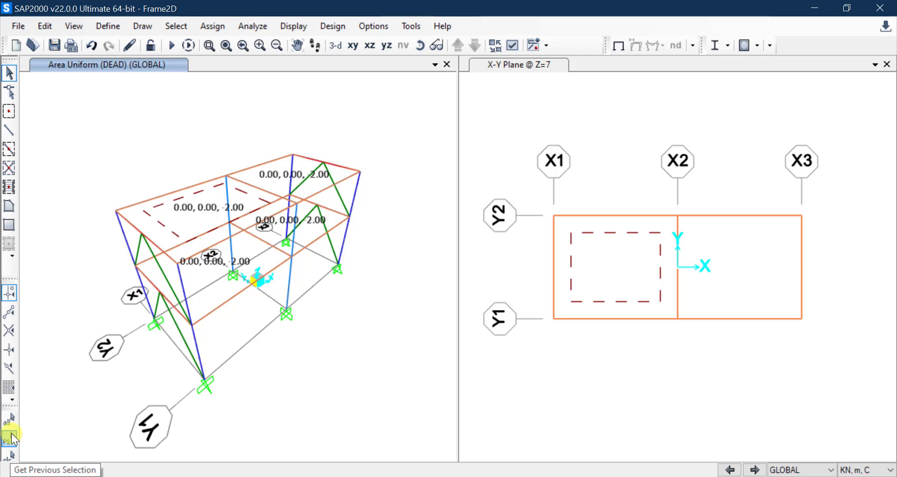
click(10, 453)
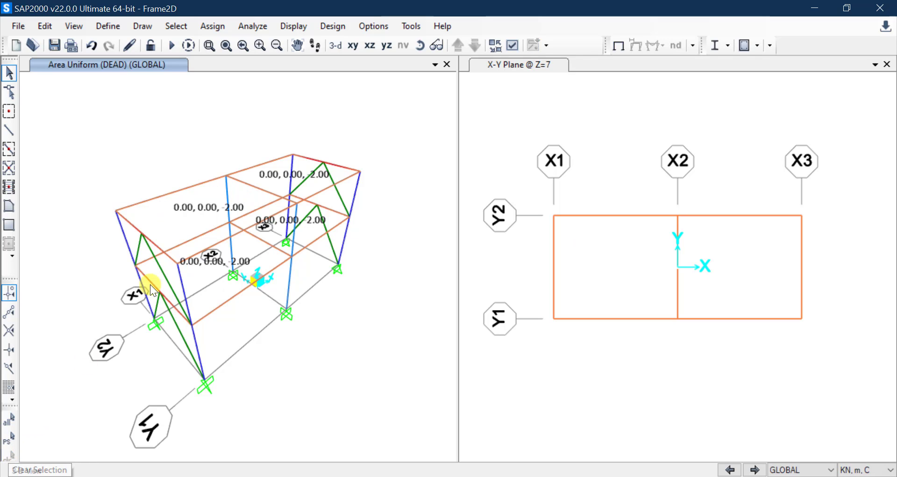
click(200, 215)
click(217, 279)
click(305, 206)
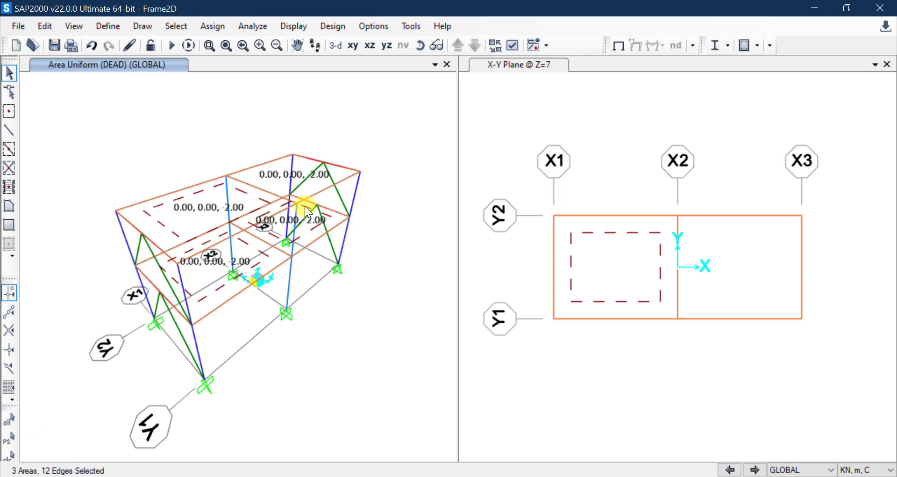
click(283, 172)
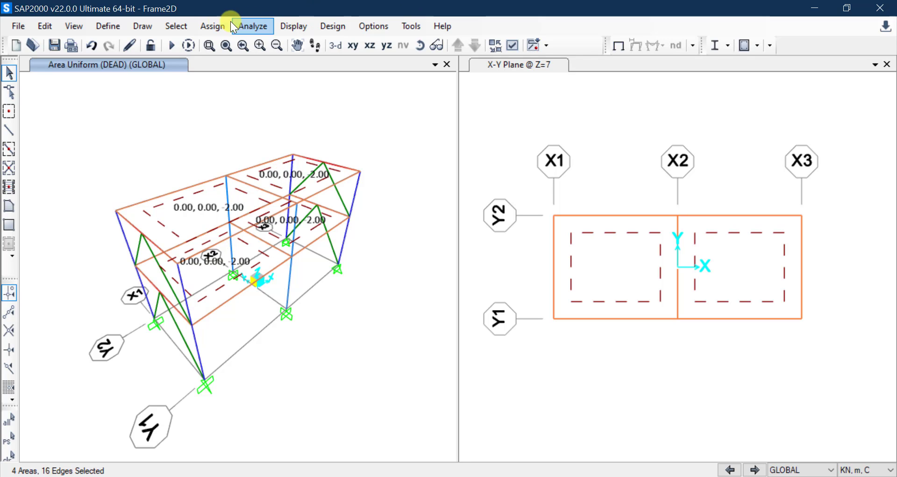
Assign a uniform shell load of -3 kN/m² in the Z direction to the selected slabs for the LIVE load pattern
click(216, 25)
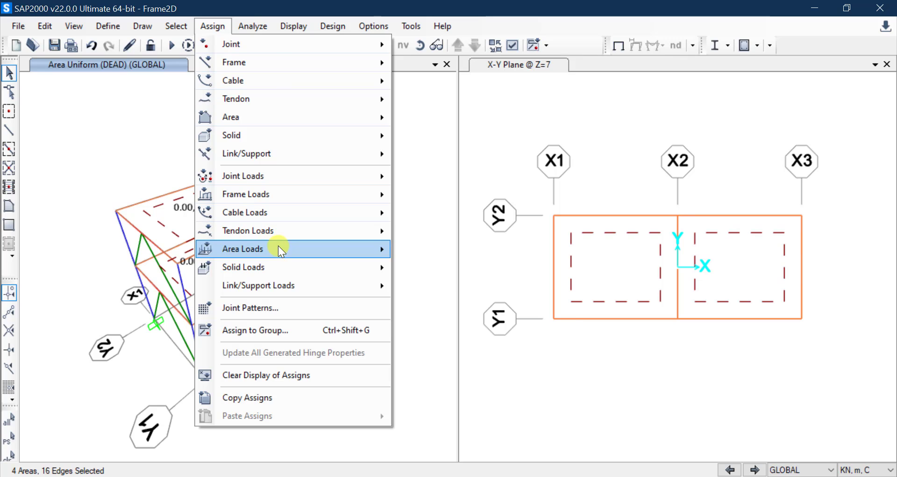
mouse_move(278, 247)
click(466, 270)
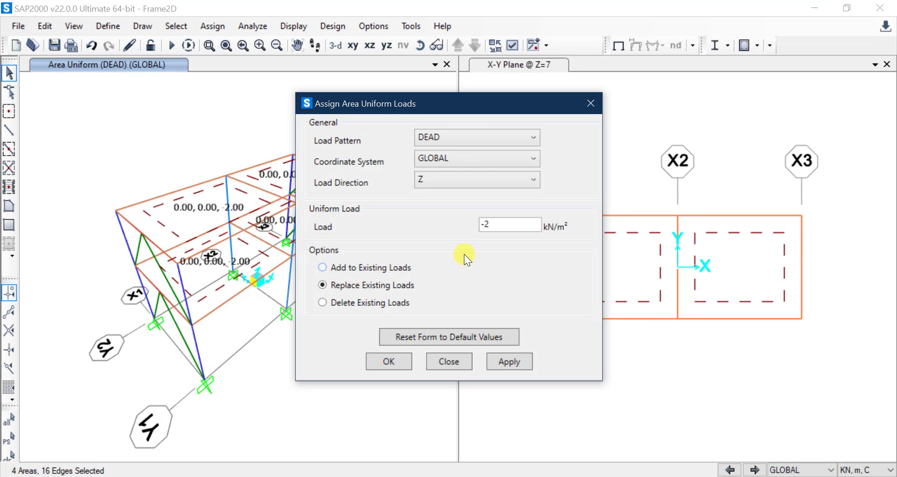
click(481, 139)
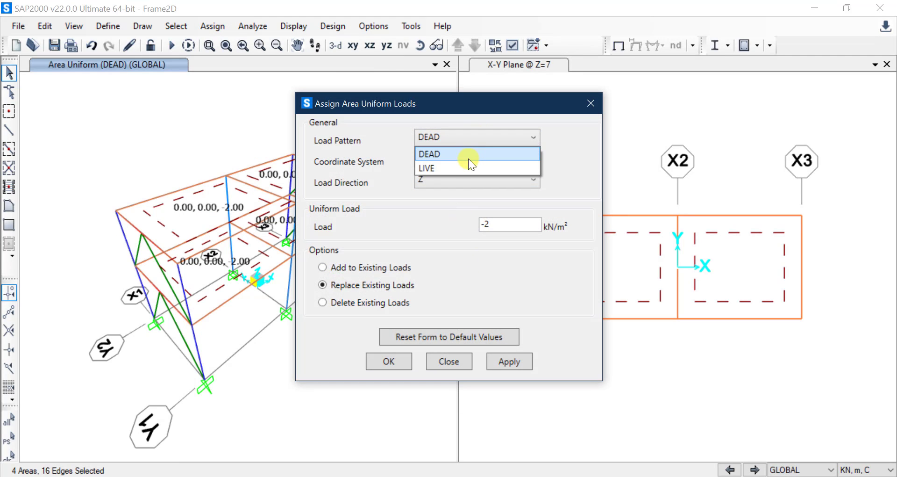
click(449, 167)
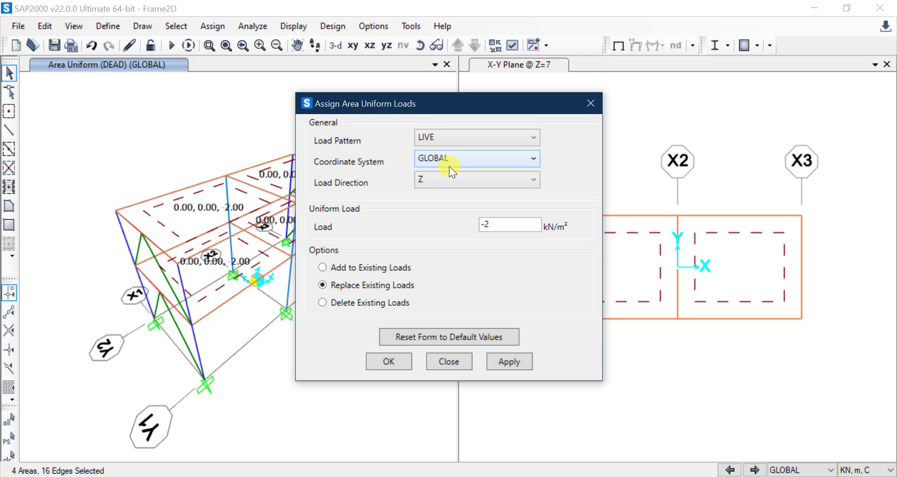
click(492, 225)
key(BackSpace)
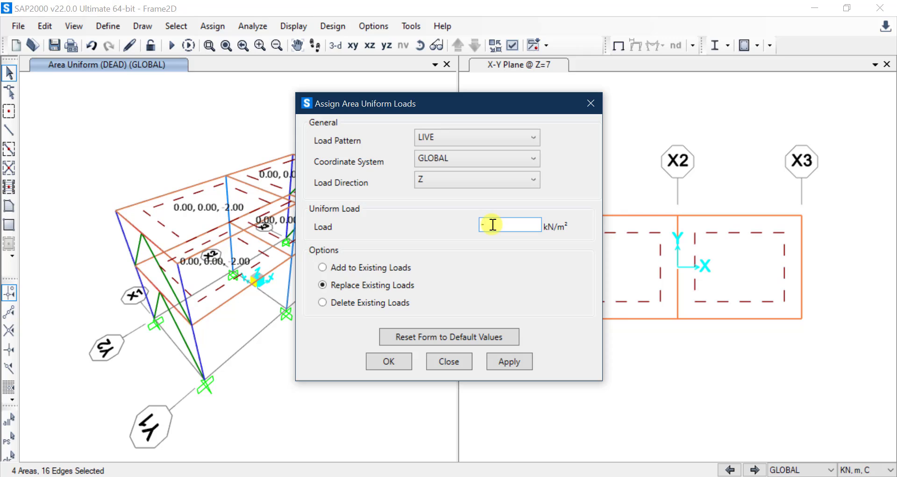
text(3)
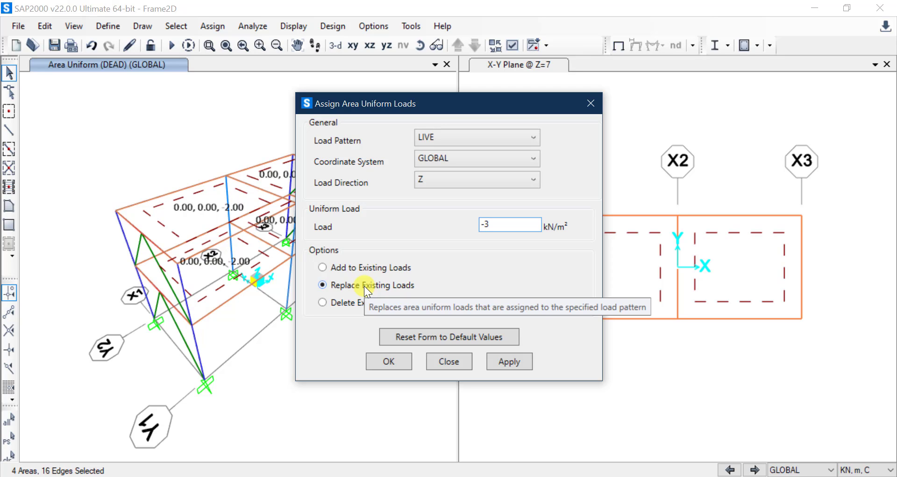
click(516, 362)
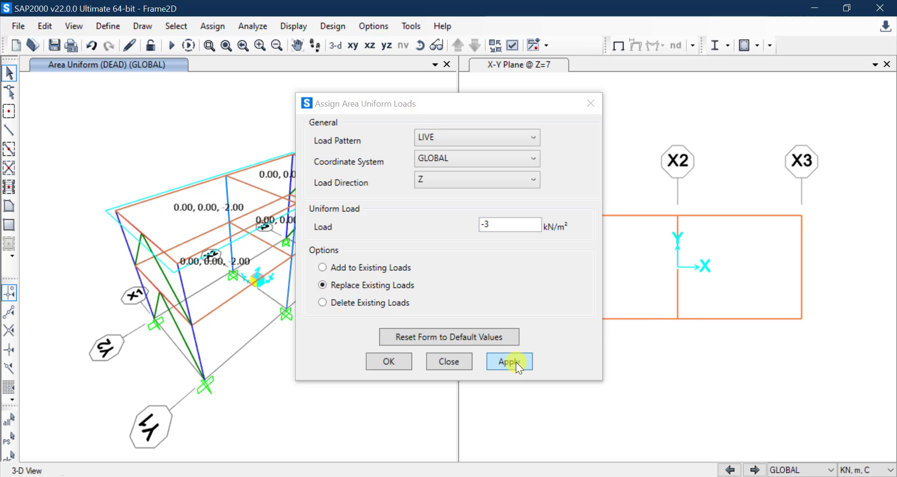
click(390, 360)
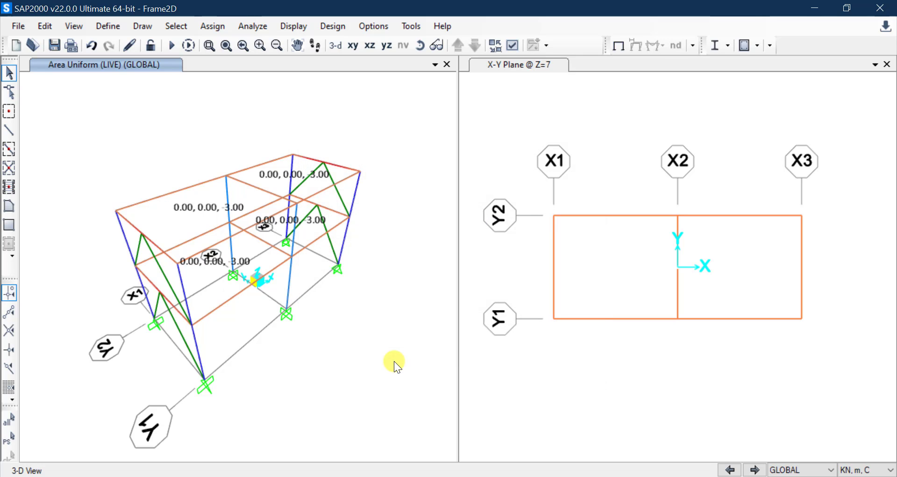
click(212, 476)
click(211, 476)
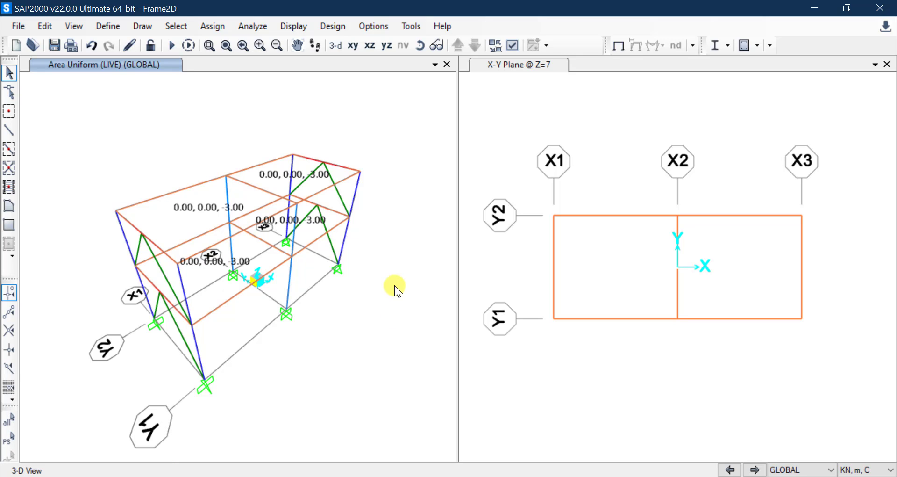
Assign a 5 kN global Y joint force under the DEAD load pattern to the roof joint at grids X2 and Y2
click(225, 177)
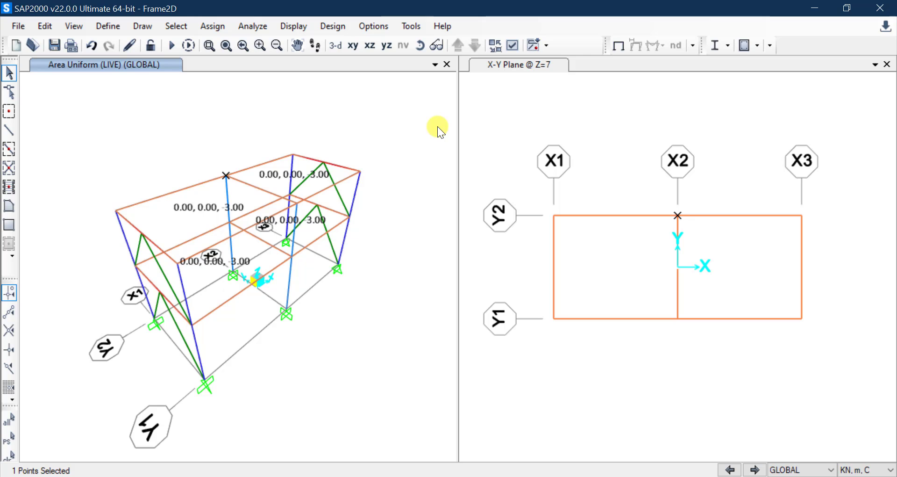
click(217, 29)
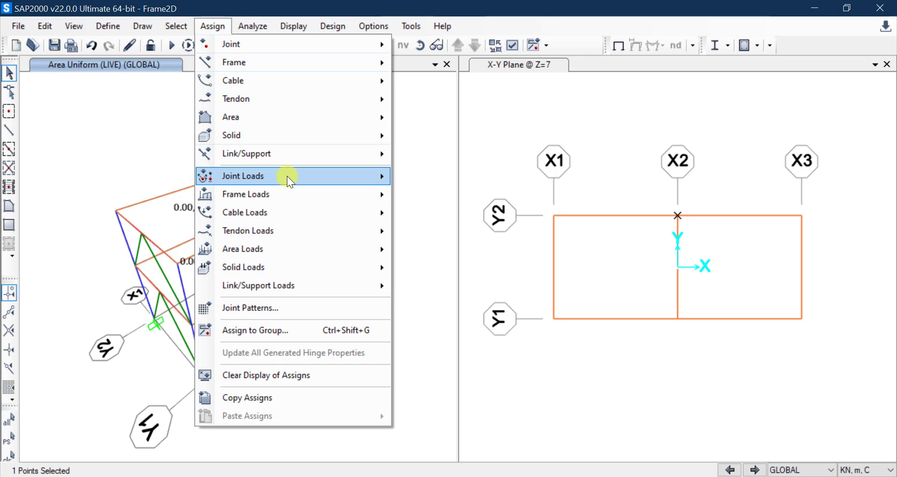
mouse_move(287, 175)
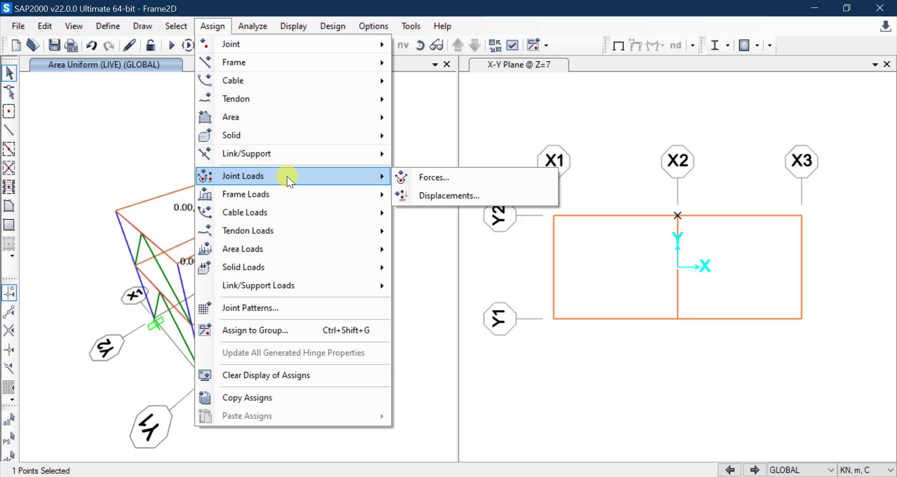
click(470, 177)
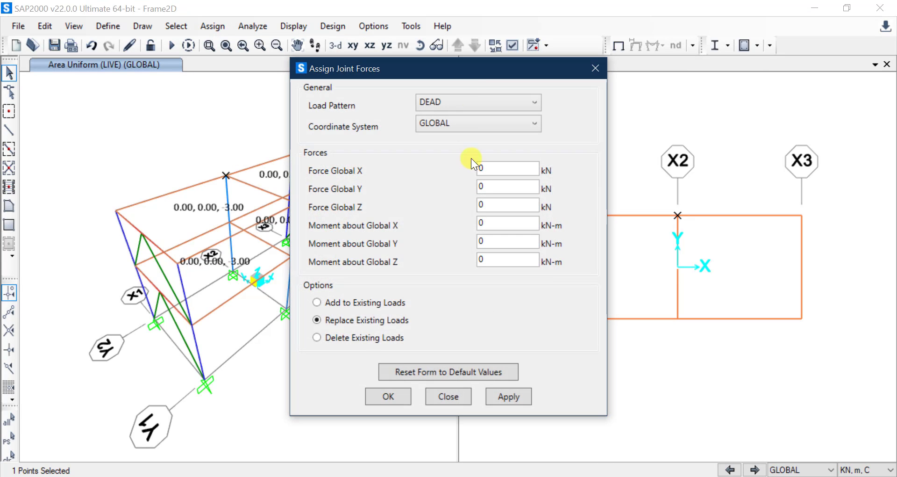
drag(453, 69, 610, 75)
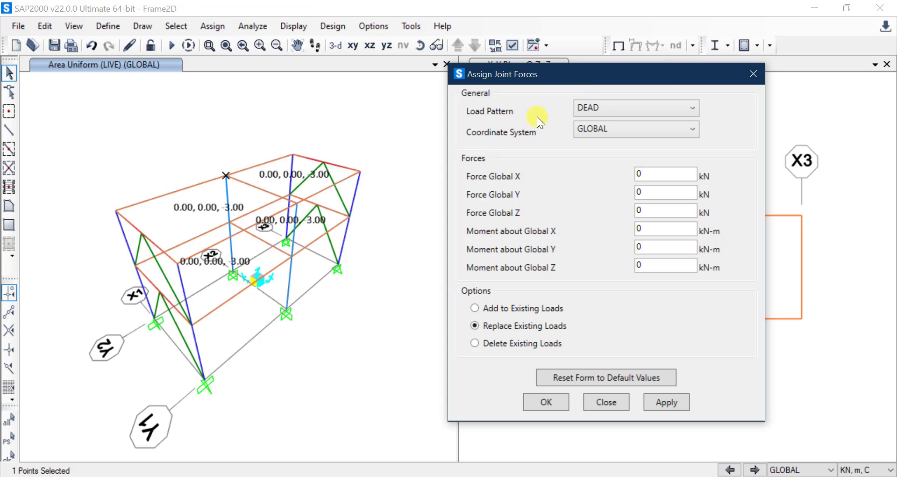
click(599, 108)
click(599, 108)
double_click(645, 194)
text(5)
click(673, 402)
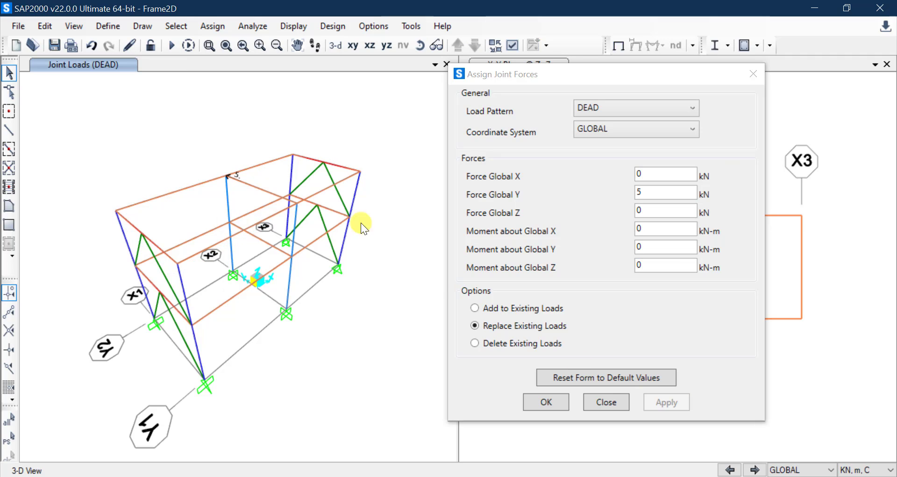
Replace the DEAD joint force at the roof joint on grids X2 and Y2 with -5 kN in Global Y
double_click(663, 194)
click(224, 176)
click(638, 192)
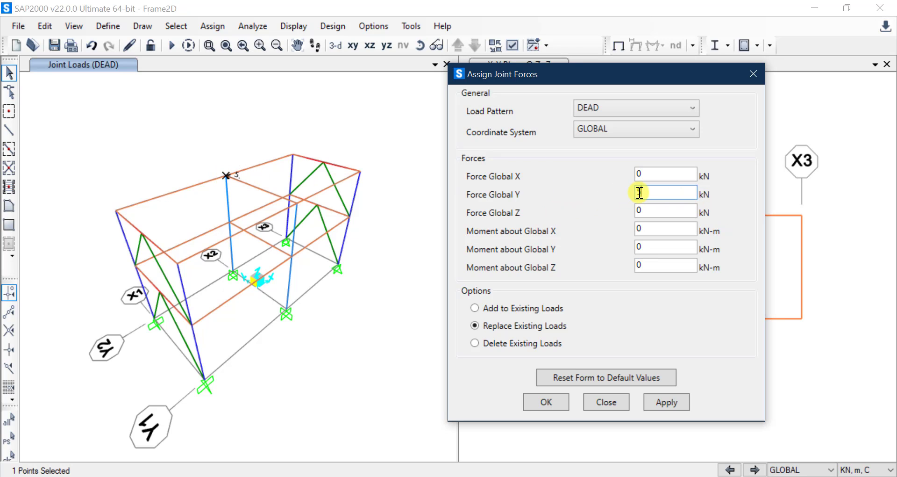
text(-5)
click(665, 402)
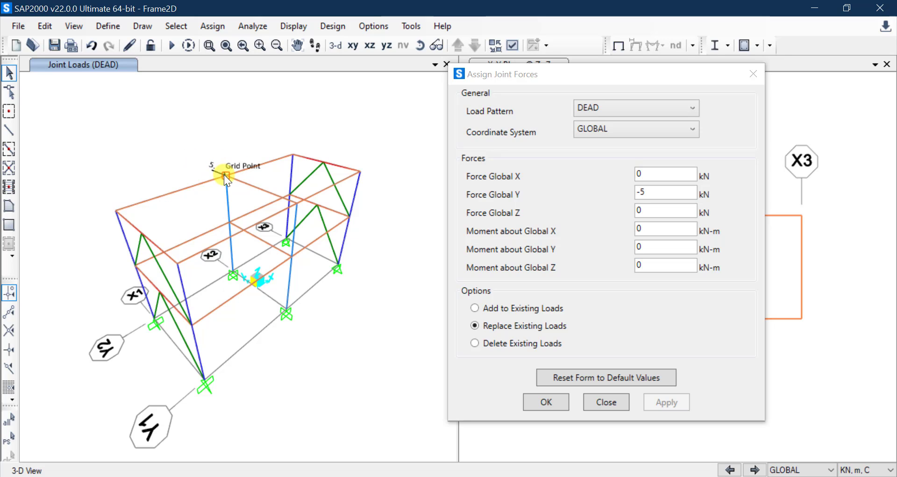
Clear the DEAD force from the roof joint at grids X2 and Y2 by replacing it with 0 kN in Global Y
double_click(692, 192)
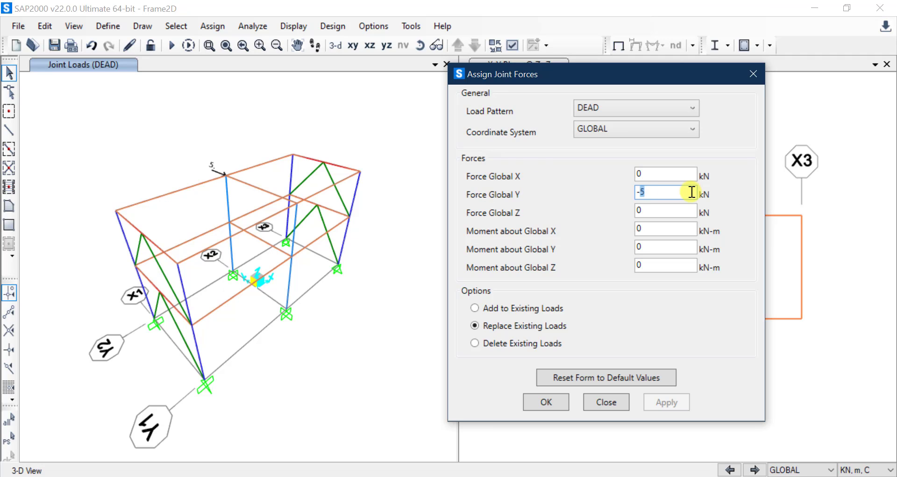
drag(692, 191, 602, 190)
text(0)
click(646, 210)
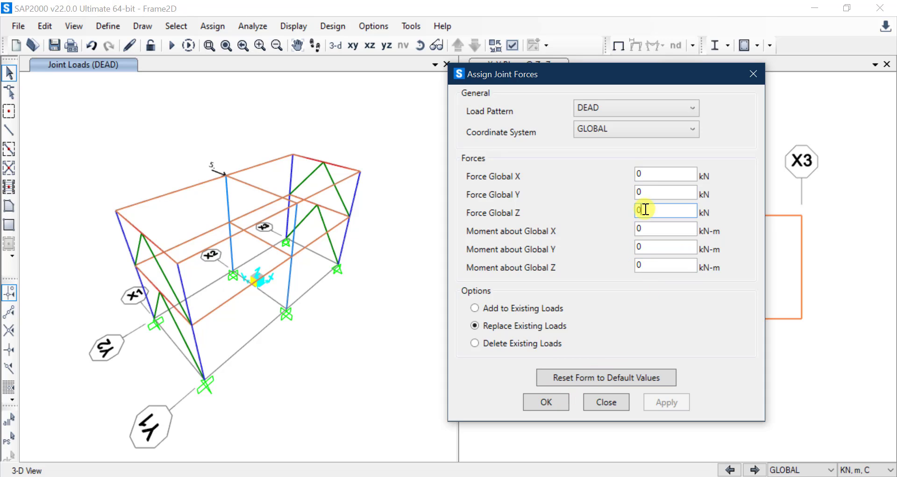
click(542, 402)
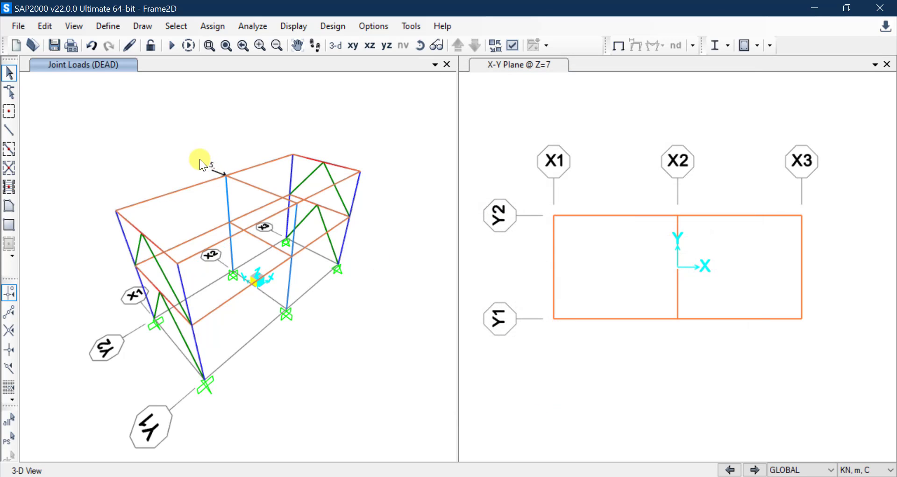
click(227, 175)
click(213, 27)
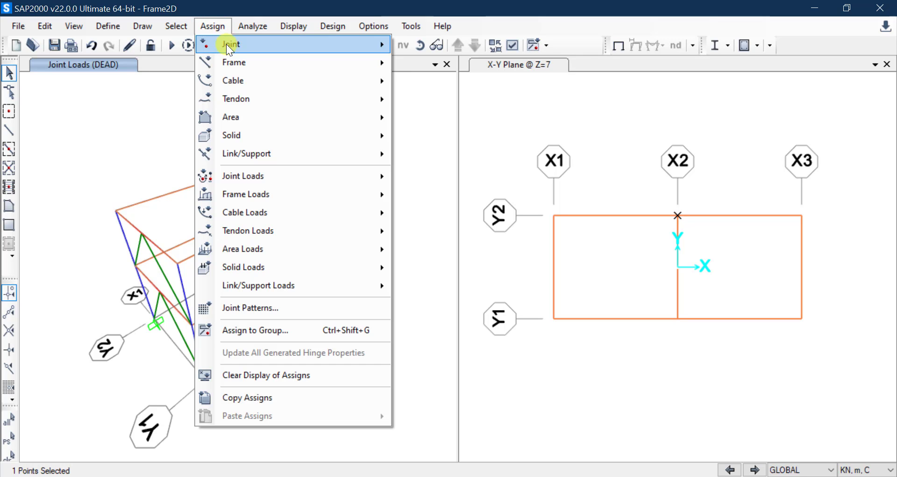
mouse_move(276, 177)
click(433, 175)
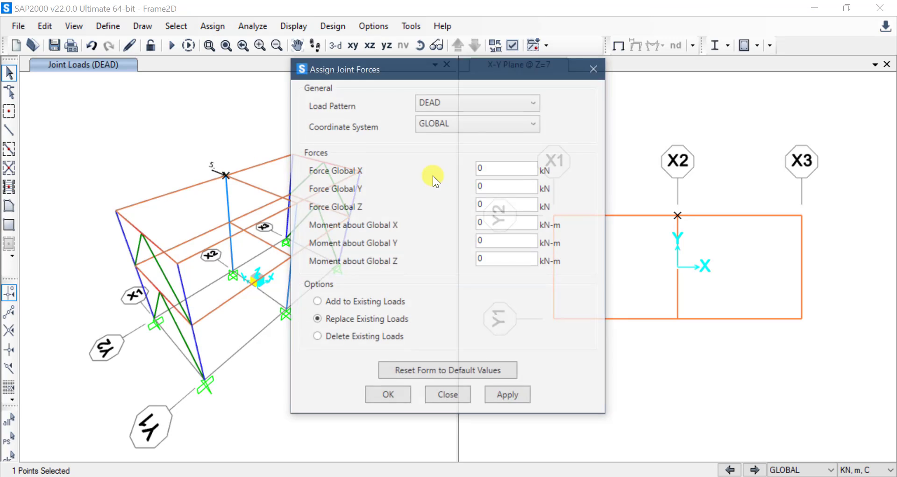
drag(464, 72, 714, 71)
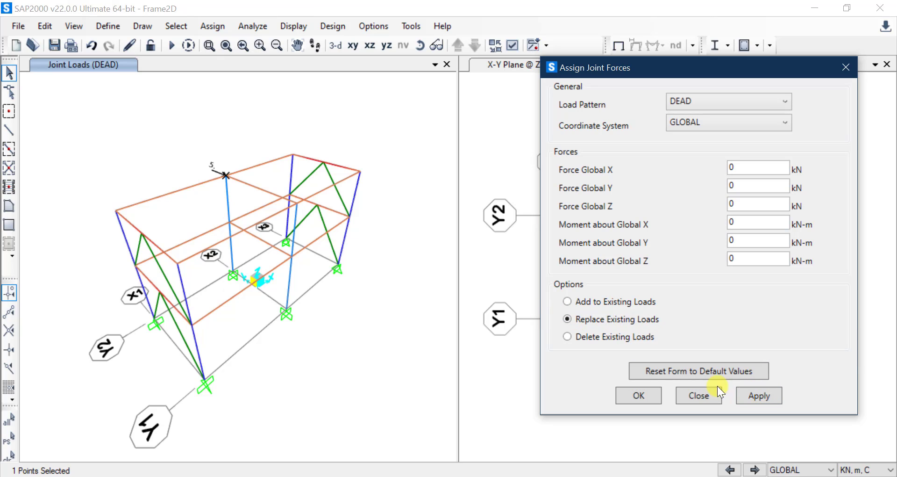
click(767, 395)
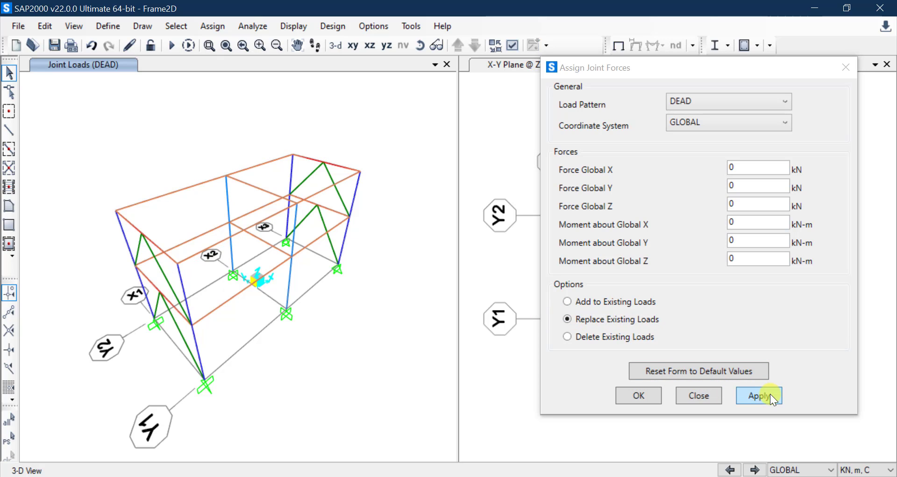
click(628, 395)
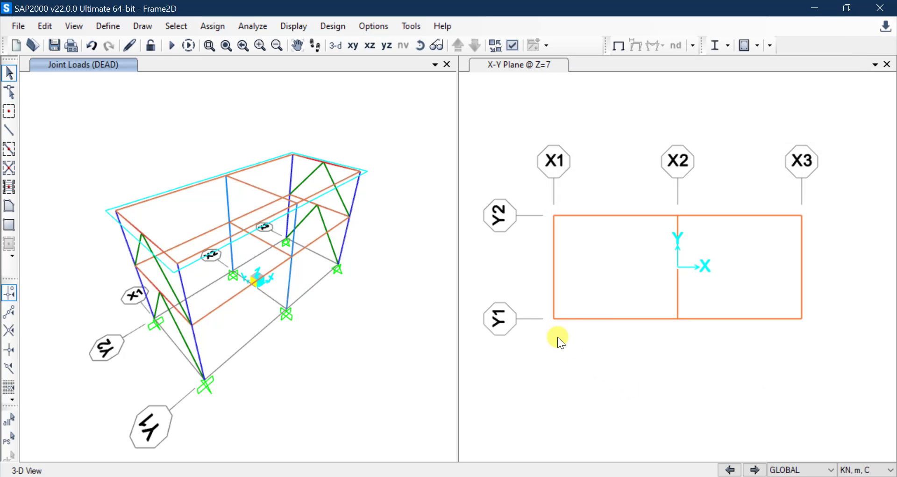
Select the roof beam on grid Y2 between X1 and X2 and open the frame distributed load assignment for it
click(174, 192)
click(174, 192)
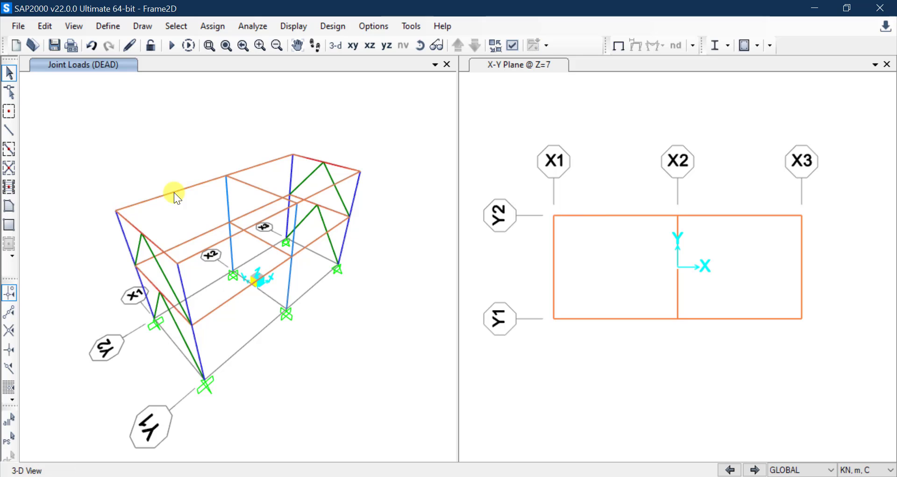
click(173, 192)
click(174, 192)
click(174, 192)
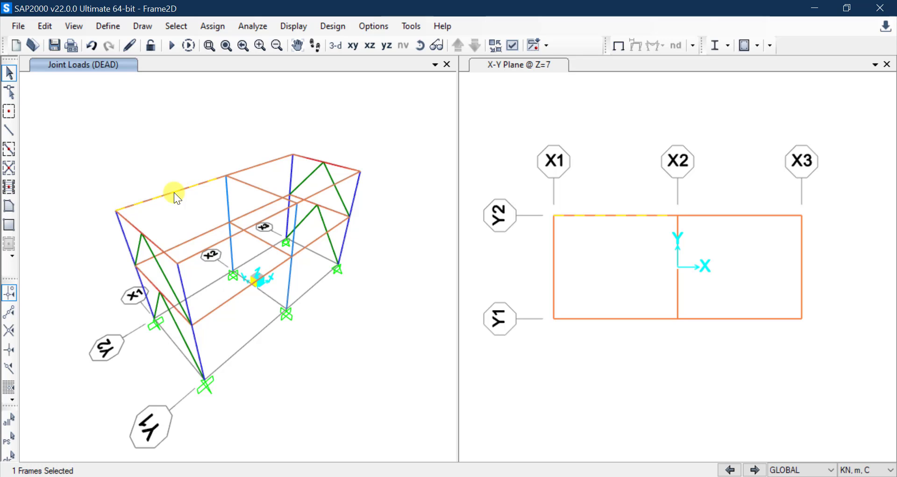
click(216, 28)
mouse_move(340, 195)
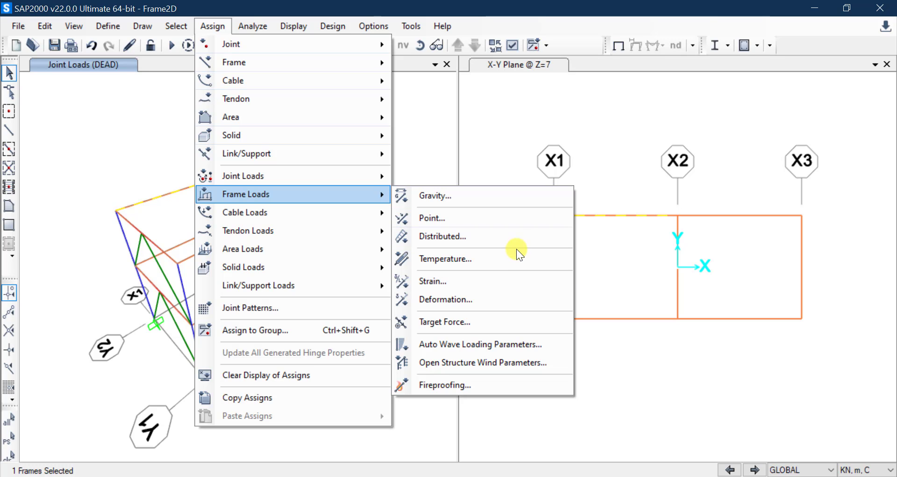
click(496, 238)
drag(464, 99, 624, 77)
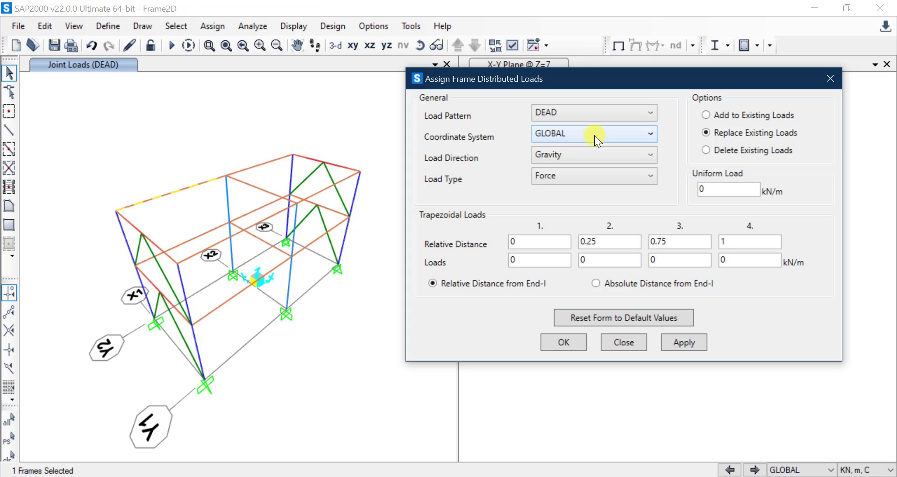
Define the DEAD distributed load as a Force in the global Z direction with a uniform value of -1 kN/m
click(556, 152)
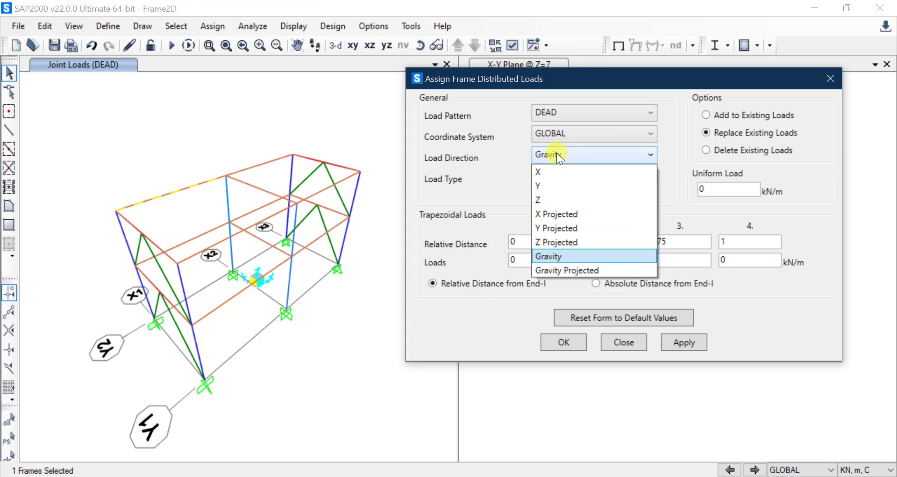
click(549, 200)
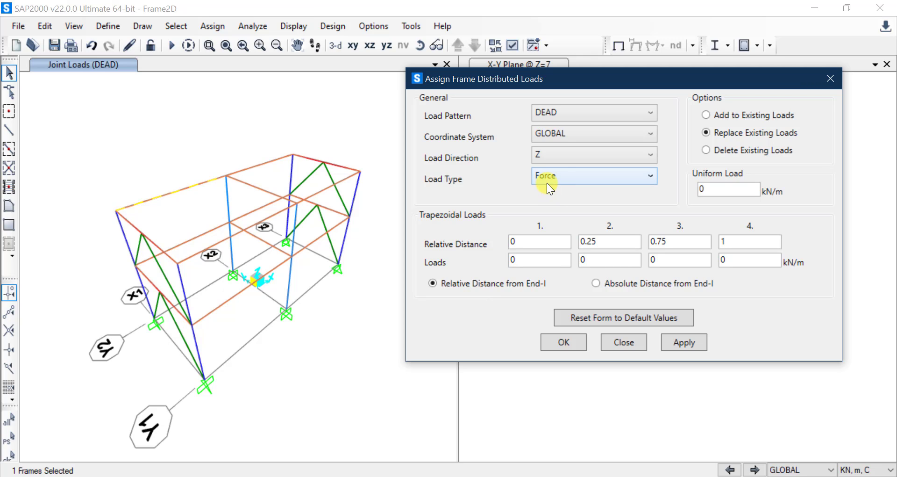
click(558, 177)
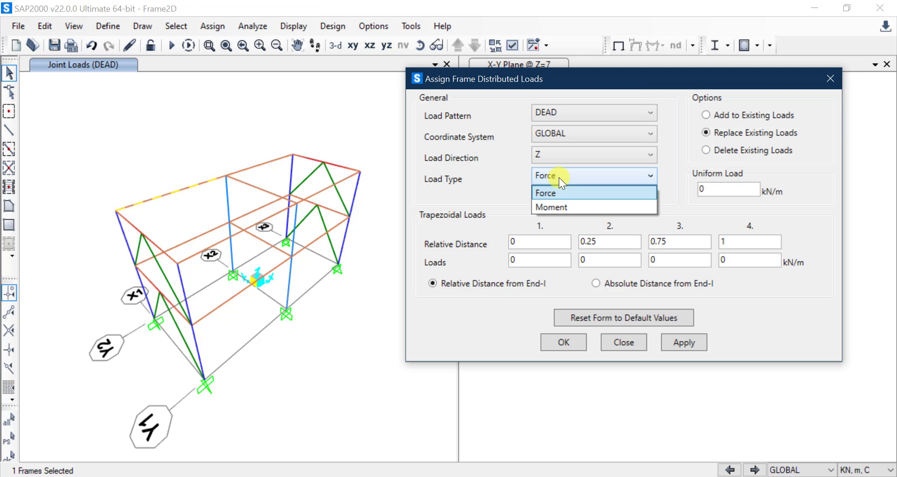
click(558, 177)
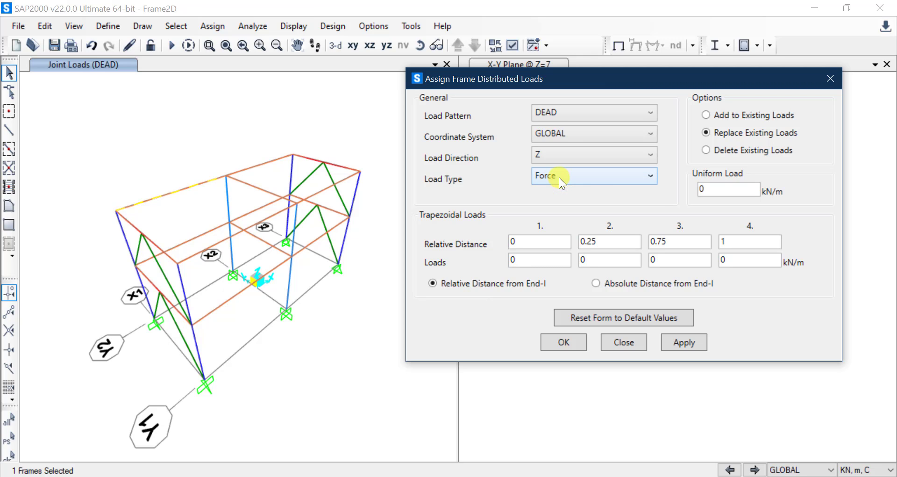
double_click(732, 189)
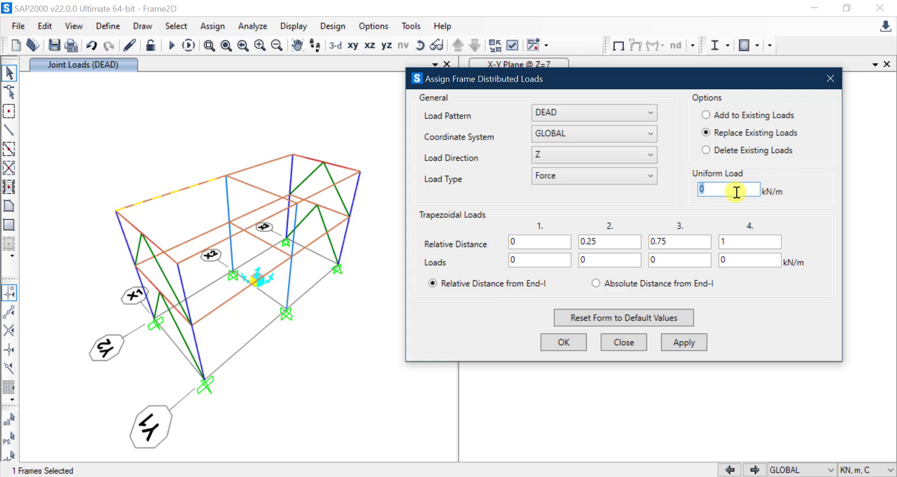
text(-1)
key(BackSpace)
key(BackSpace)
Examine the four distance and load entries for trapezoidal loads, comparing relative with absolute distance from End-I
double_click(543, 243)
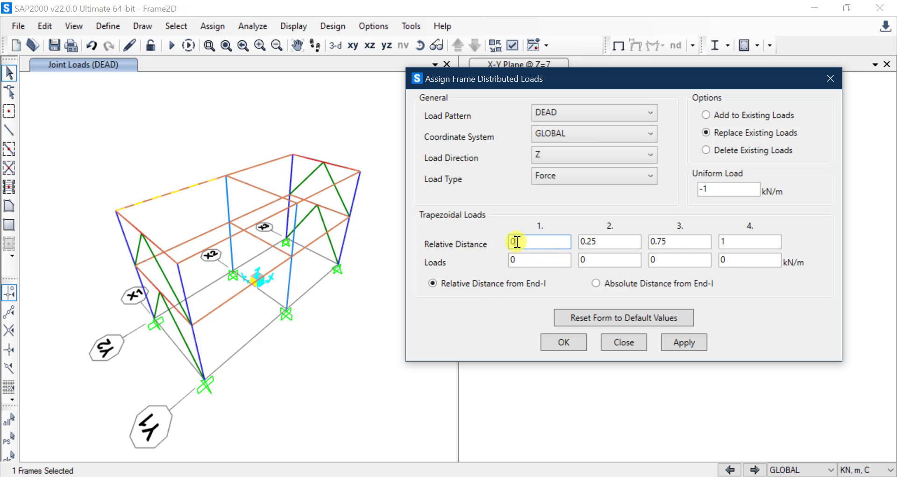
double_click(613, 243)
double_click(682, 242)
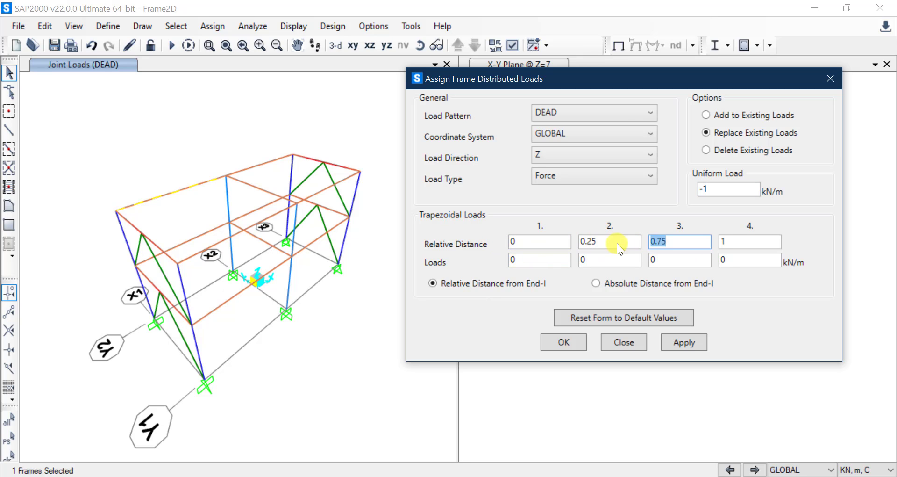
double_click(742, 242)
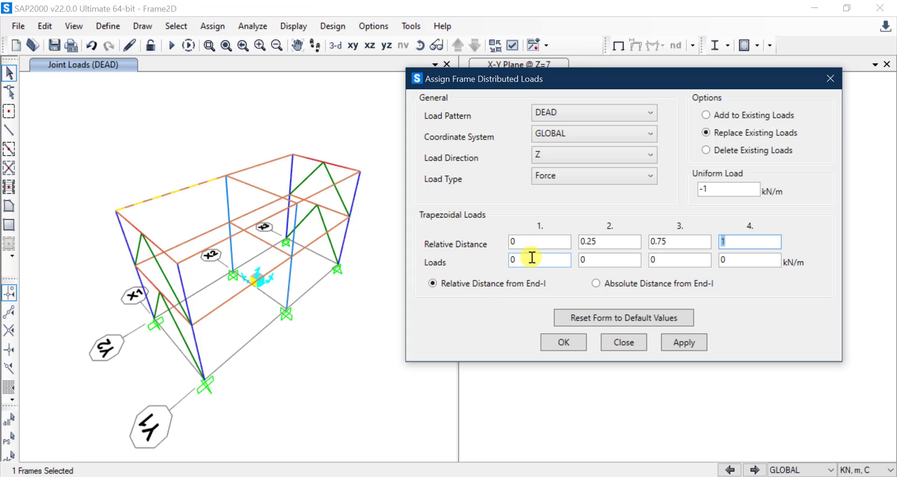
double_click(514, 259)
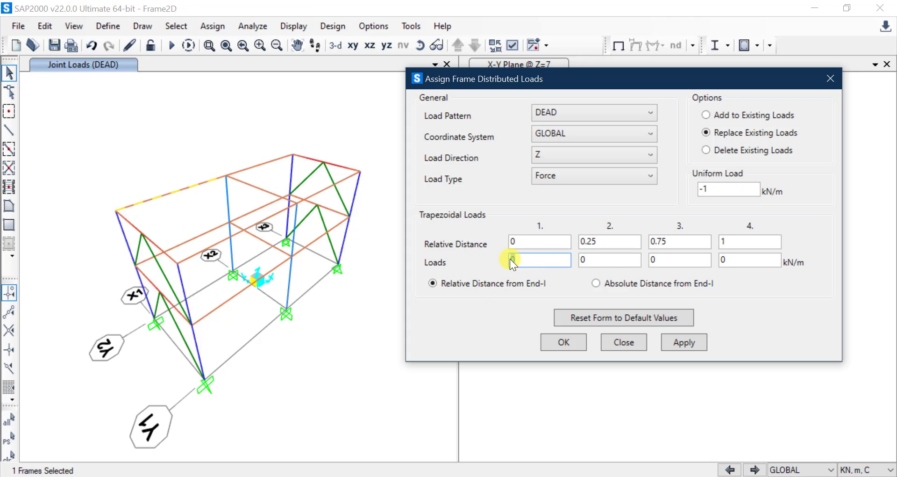
double_click(603, 260)
double_click(673, 259)
double_click(736, 259)
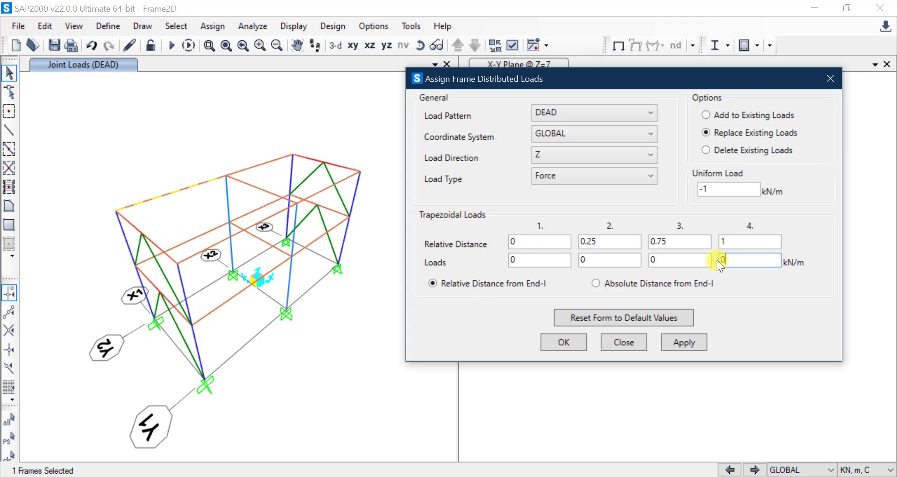
double_click(535, 243)
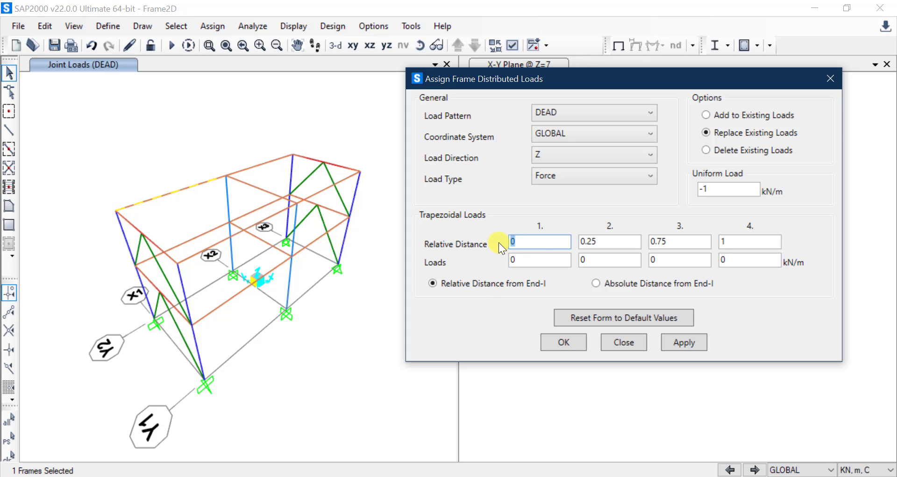
double_click(626, 243)
double_click(699, 242)
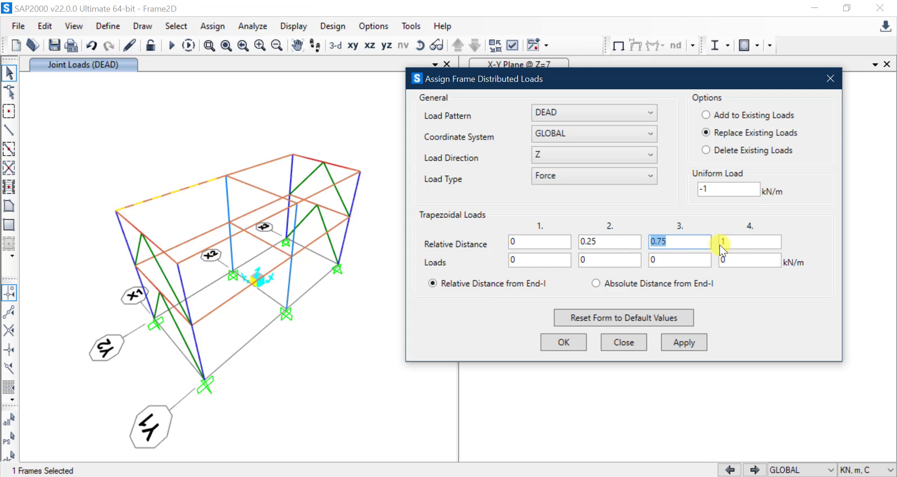
click(720, 245)
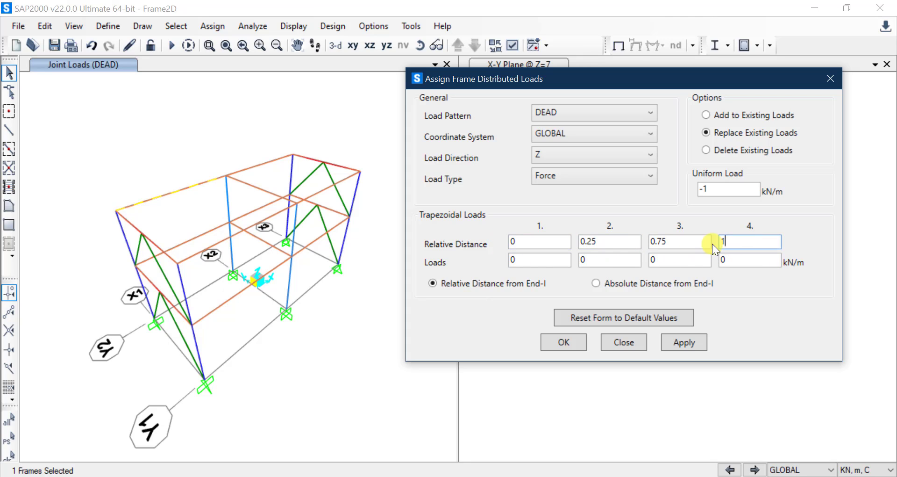
click(597, 282)
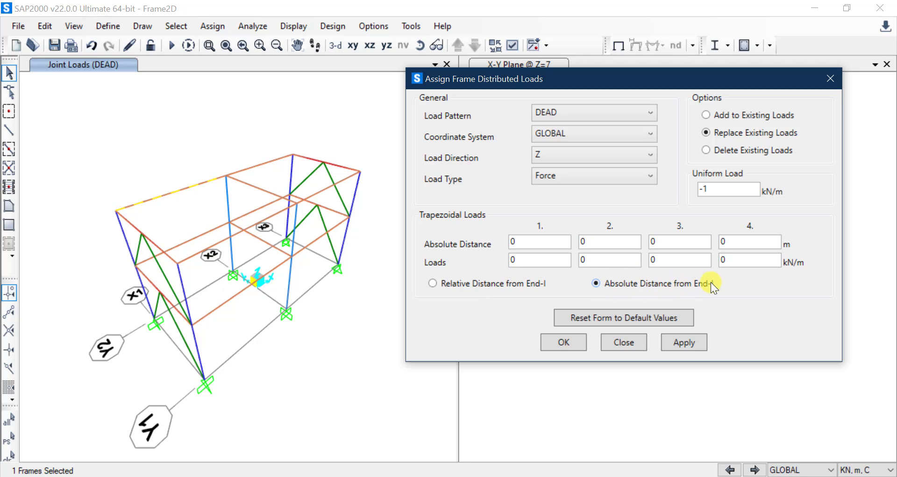
click(494, 282)
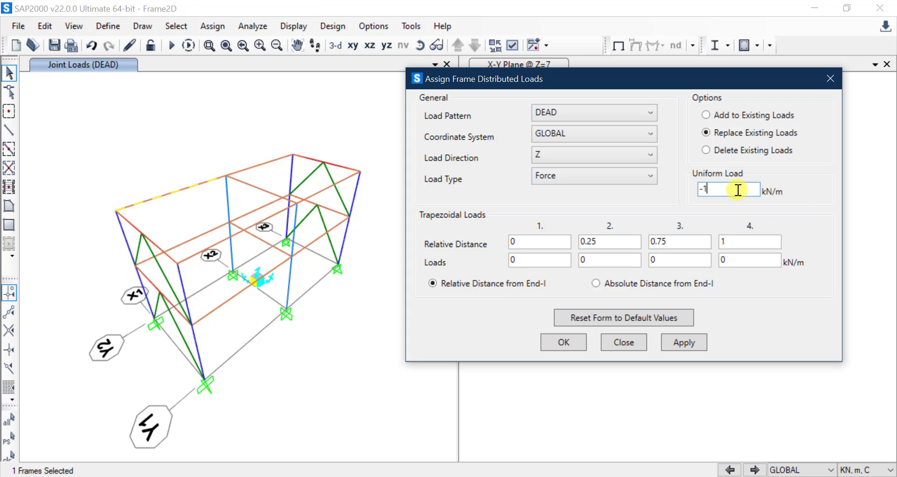
Apply the -1 kN/m uniform load to the selected roof beam and replace it with 0 kN/m on the same beam
click(693, 340)
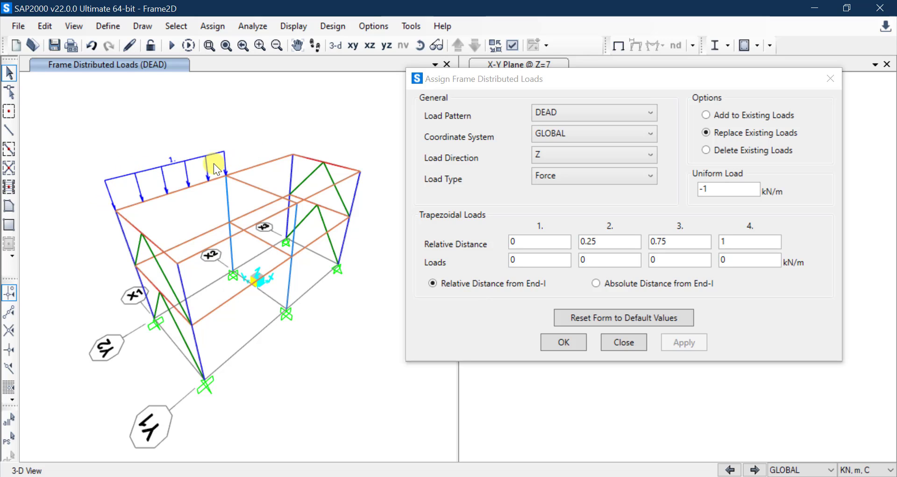
click(181, 190)
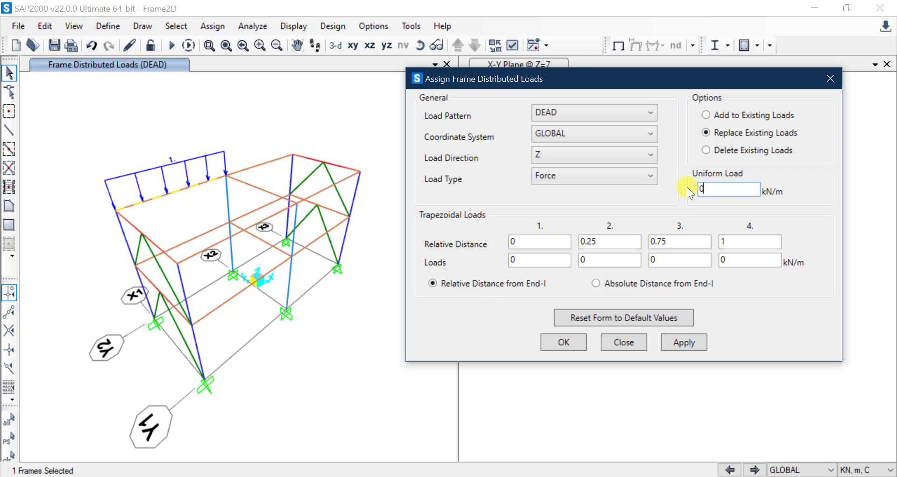
click(684, 341)
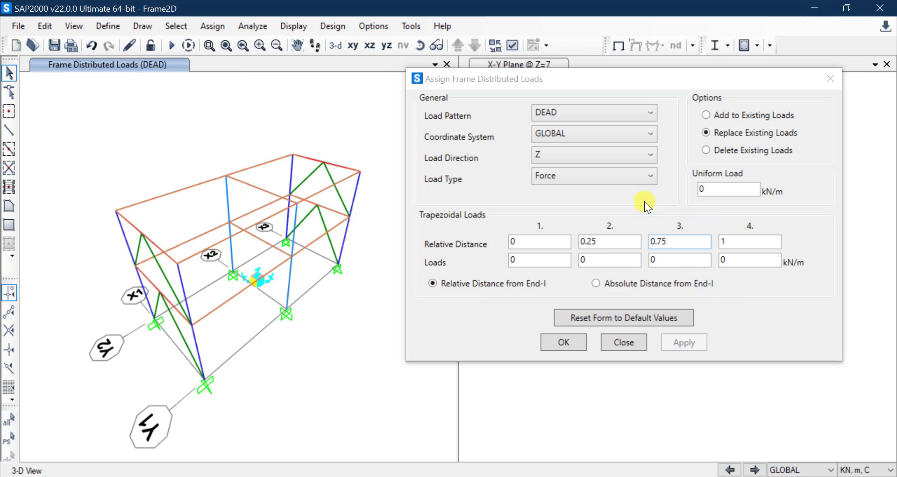
click(612, 154)
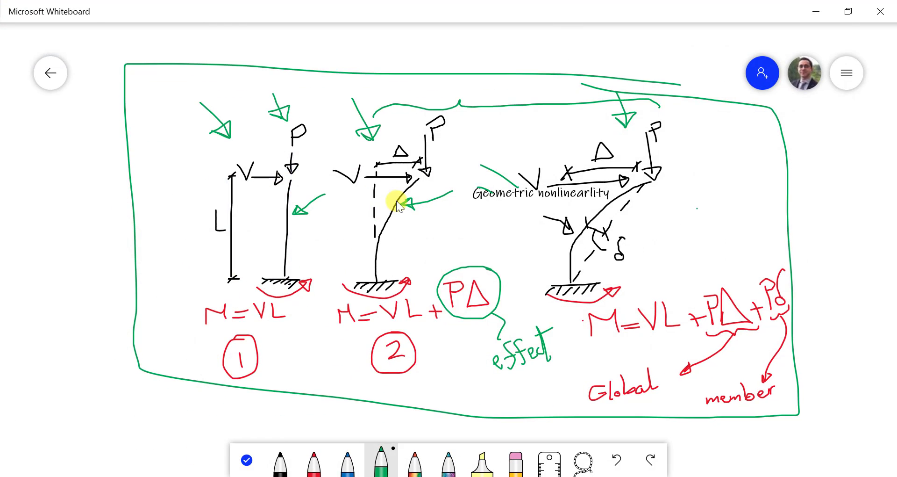
Clear the old column sketches from the Microsoft Whiteboard canvas
ctrl+scroll(396, 201, down, 2)
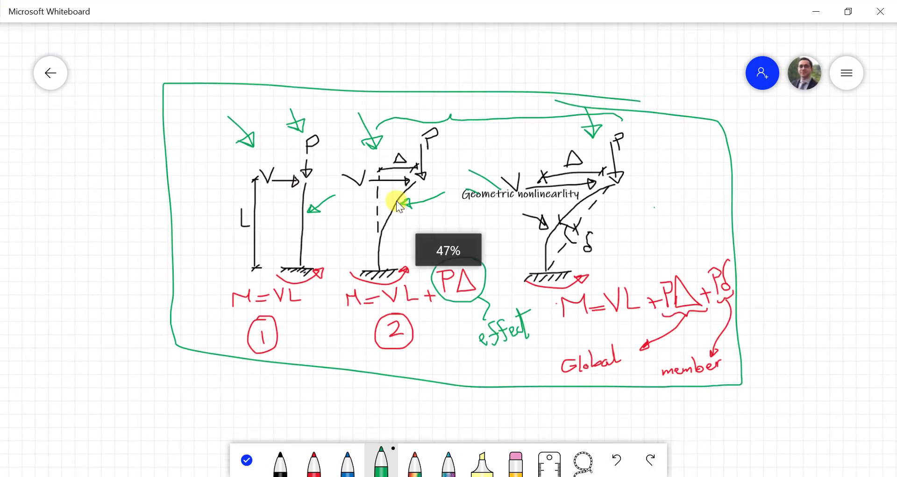
ctrl+scroll(396, 200, down, 2)
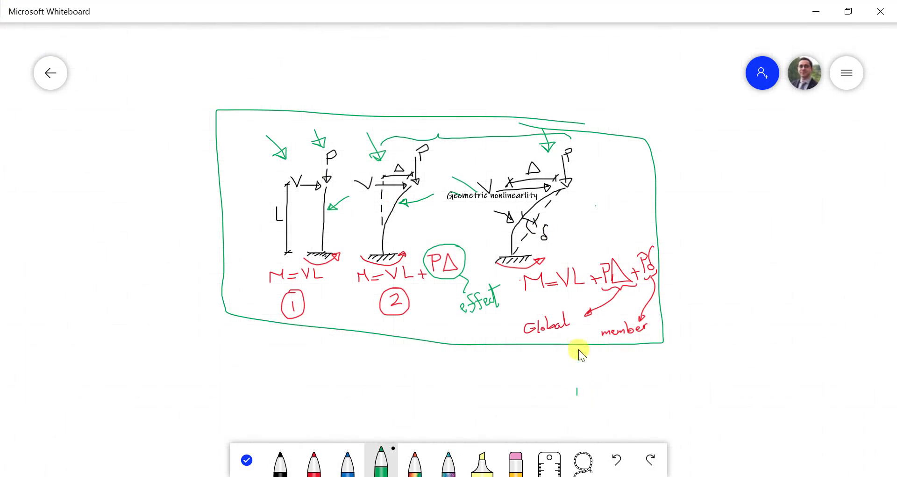
right_click(703, 155)
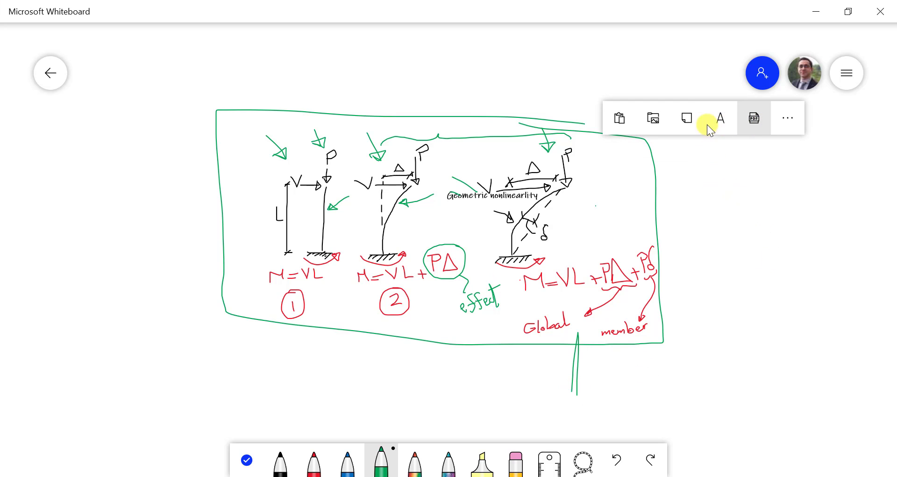
click(686, 139)
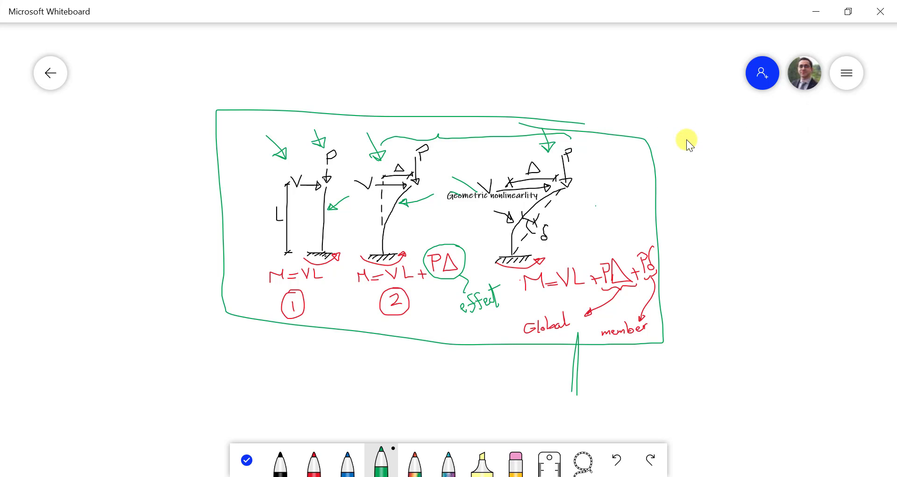
right_click(686, 139)
click(758, 108)
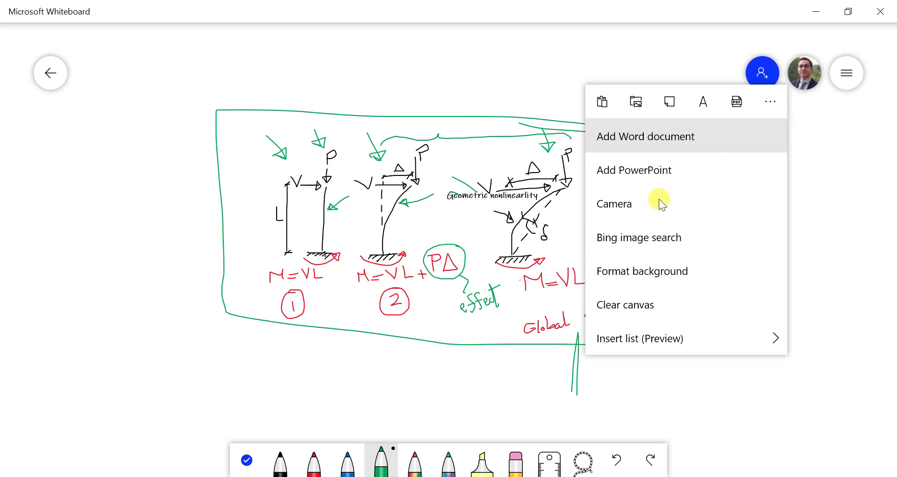
click(646, 302)
ctrl+scroll(511, 258, down, 5)
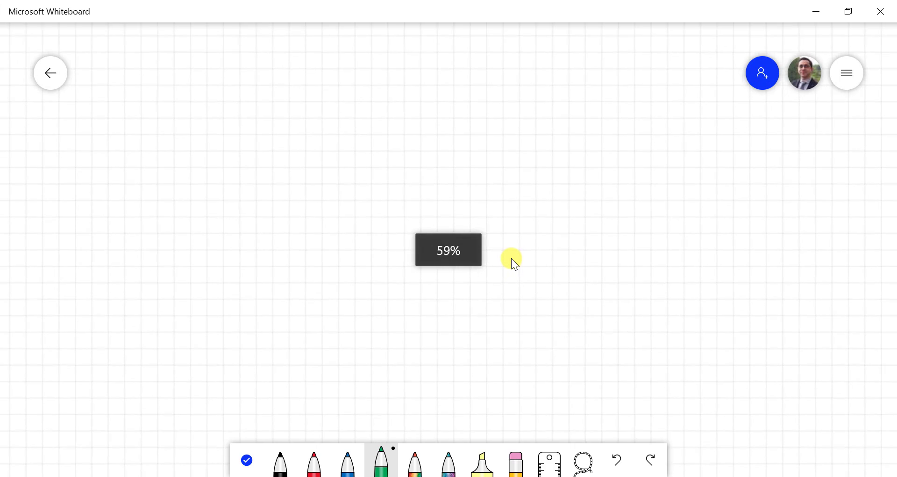
Sketch a black inclined beam with end supports, angle θ and X–Z axes, and draw a blue distributed load W along it
click(281, 462)
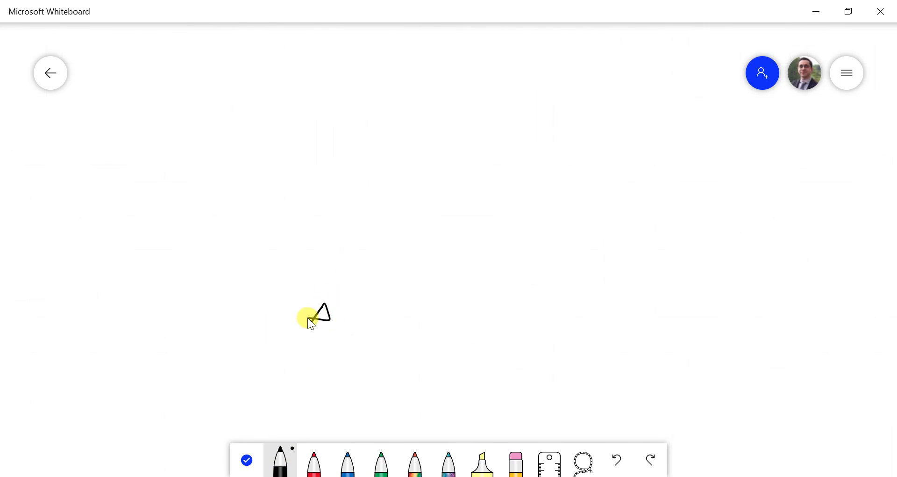
drag(324, 304, 556, 171)
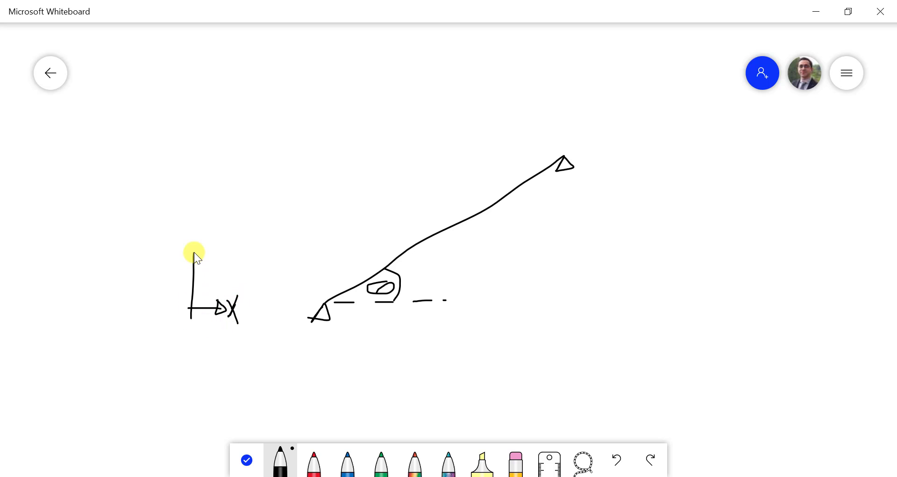
mouse_move(160, 221)
mouse_down()
mouse_move(172, 243)
mouse_move(193, 237)
mouse_up()
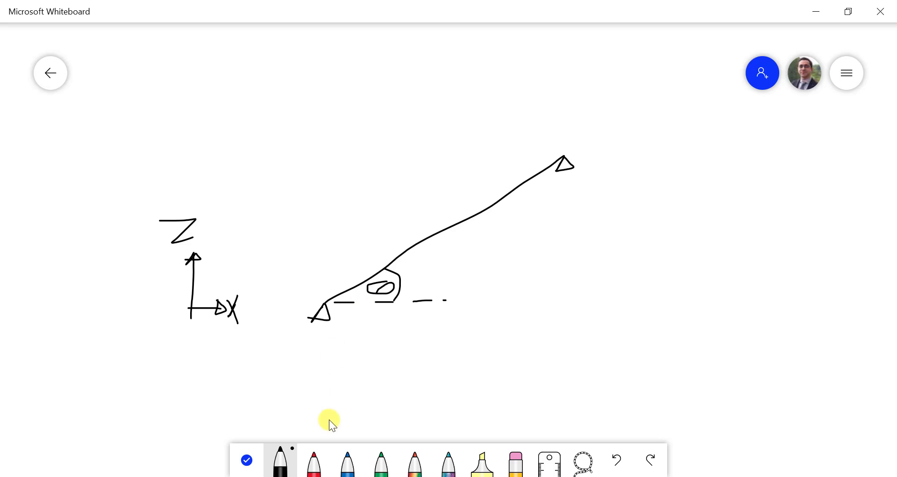
click(348, 461)
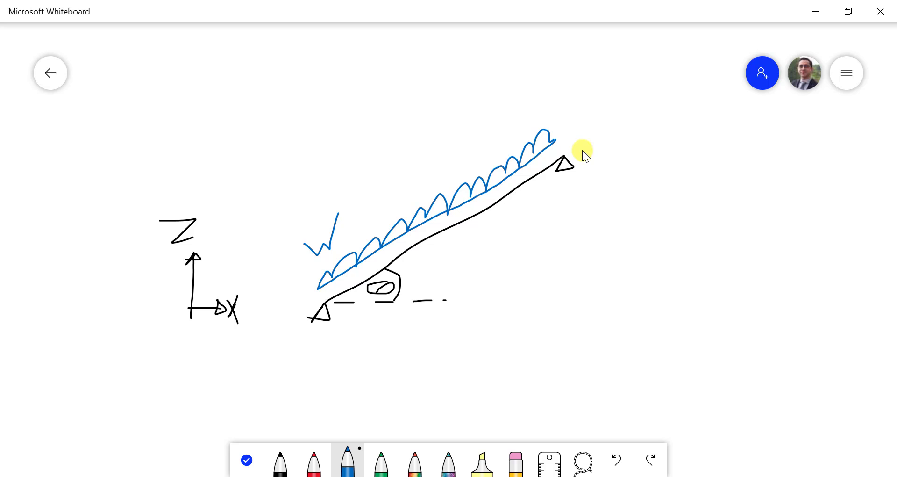
Switch to SAP2000 and examine the plain and projected load direction options for frame distributed loads
click(306, 476)
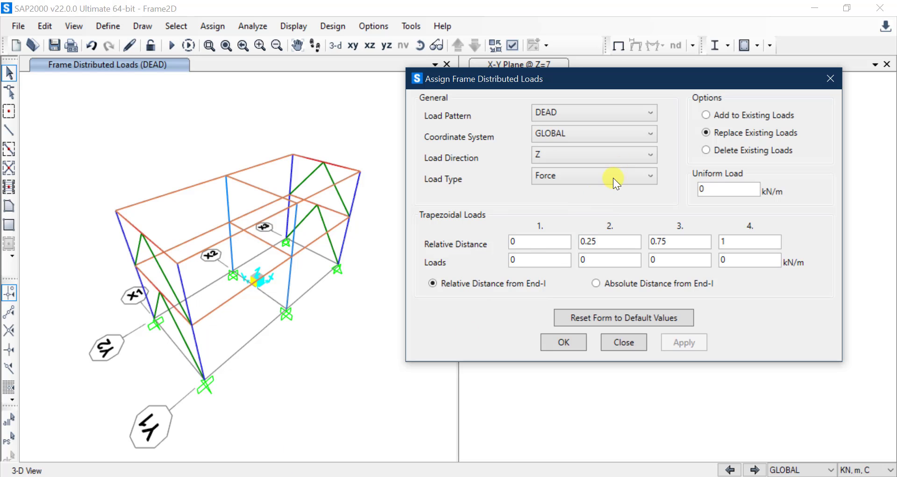
click(635, 153)
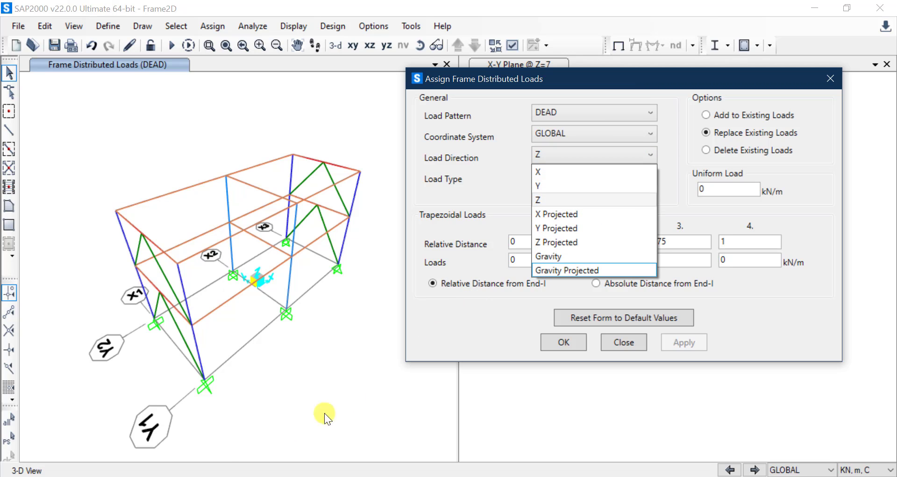
Return to Whiteboard and draw a blue horizontal load W above the beam, its length dimension L, and red resultants W·L and WL cos θ
click(220, 474)
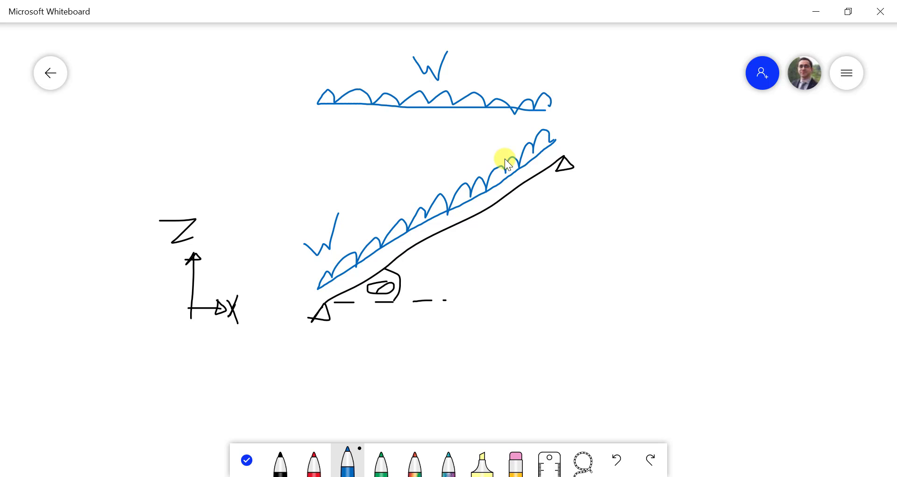
click(314, 462)
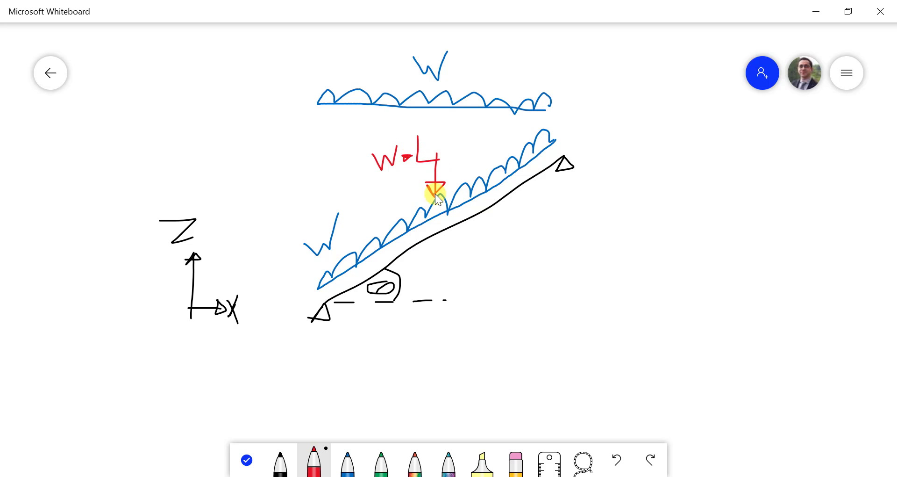
click(281, 460)
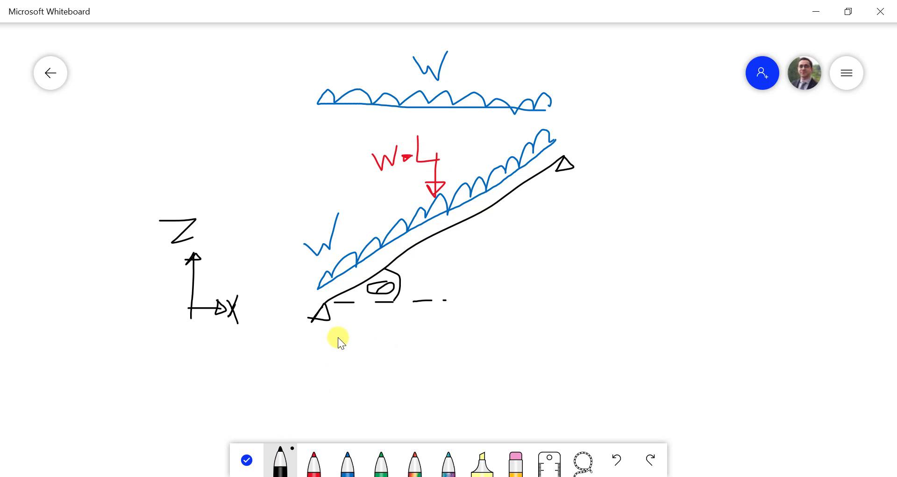
drag(338, 343, 419, 311)
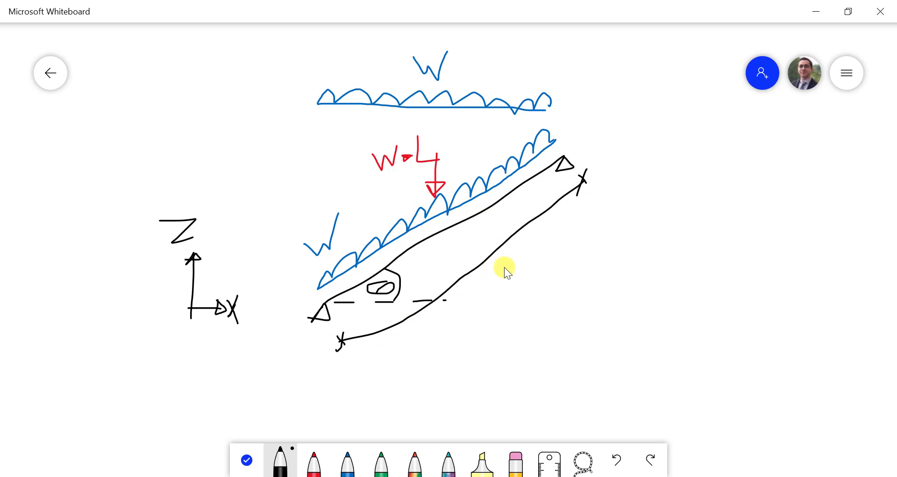
click(314, 462)
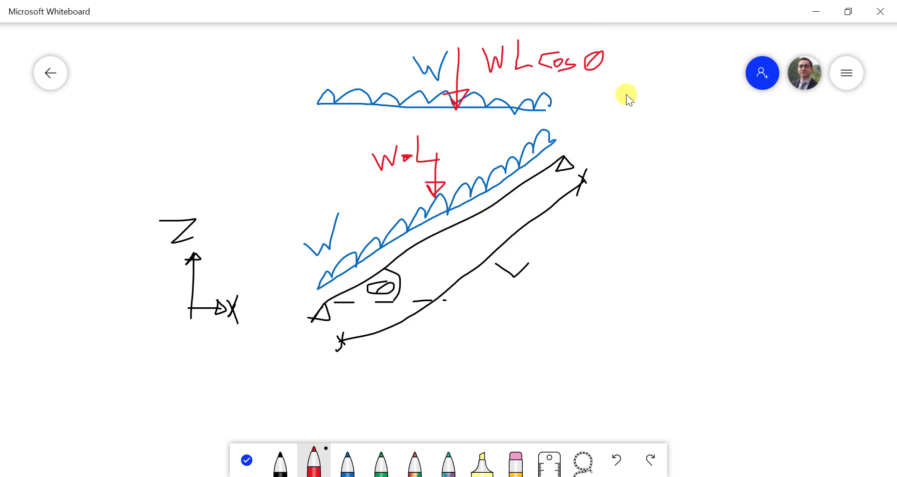
Switch to SAP2000, close the distributed load form and open frame point load assignment for the roof beam on grid Y2 between X1 and X2
click(829, 15)
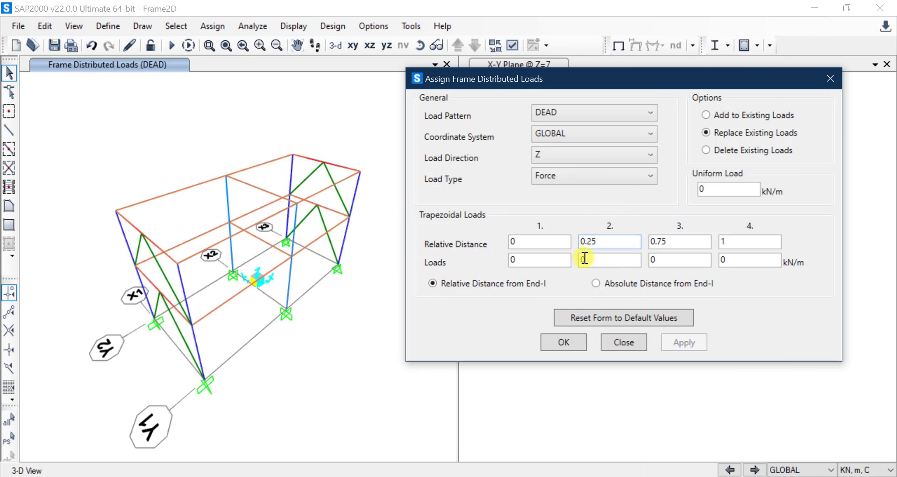
click(623, 344)
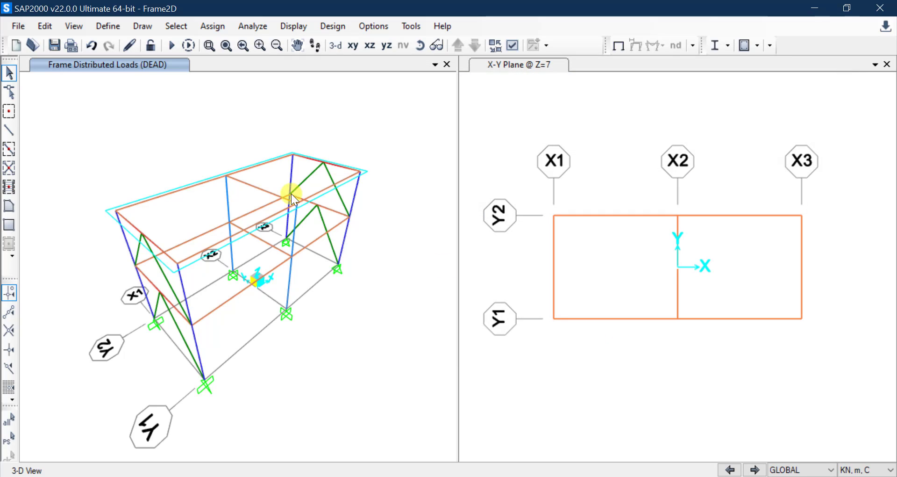
click(197, 186)
click(198, 187)
click(189, 187)
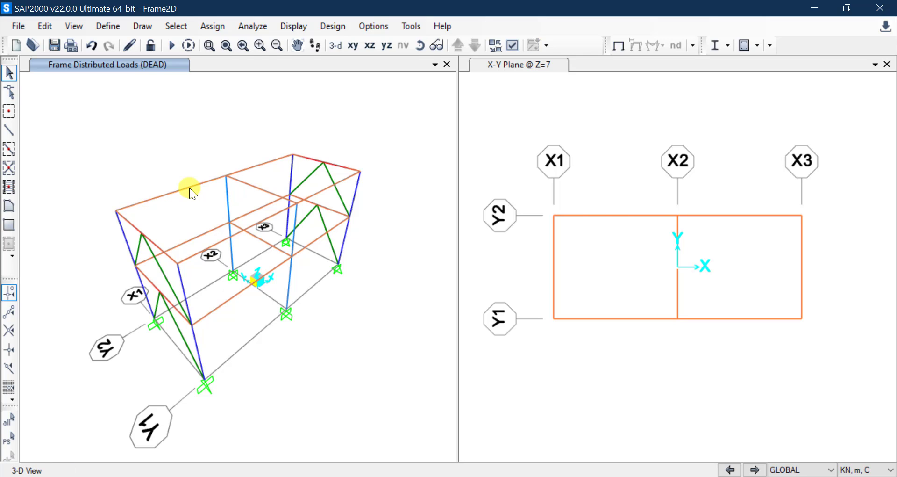
click(220, 24)
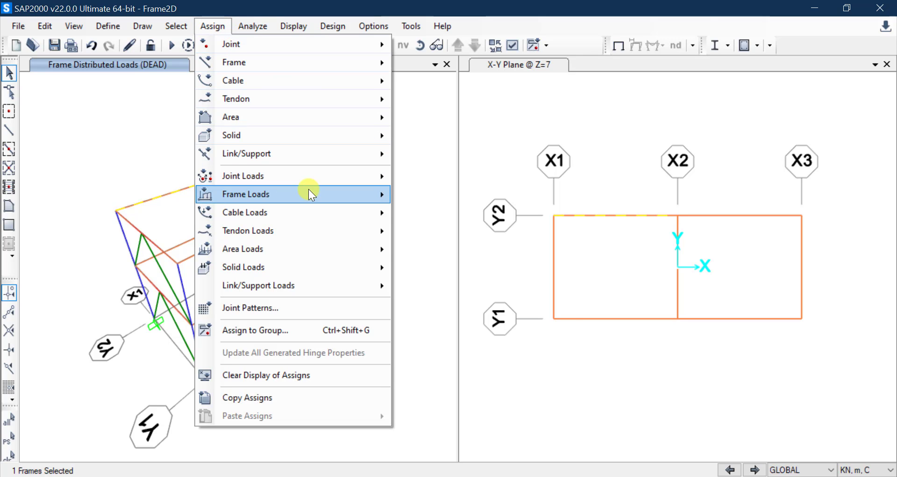
mouse_move(308, 192)
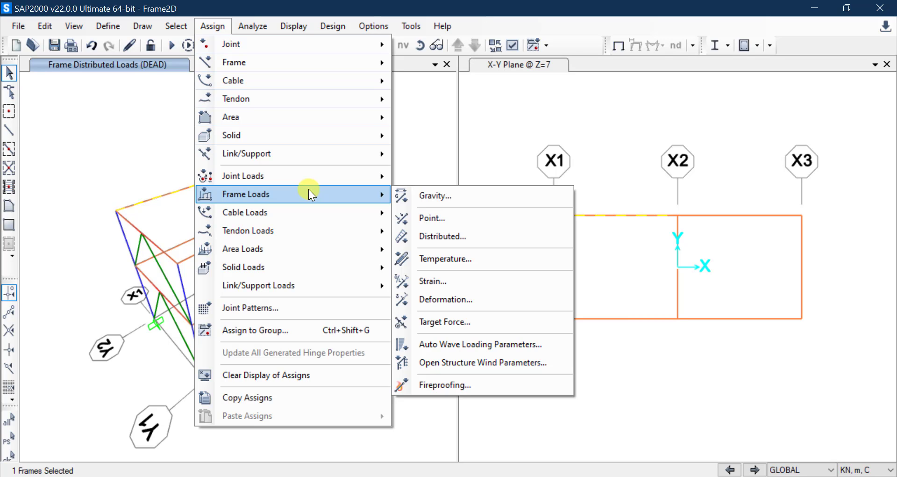
click(450, 216)
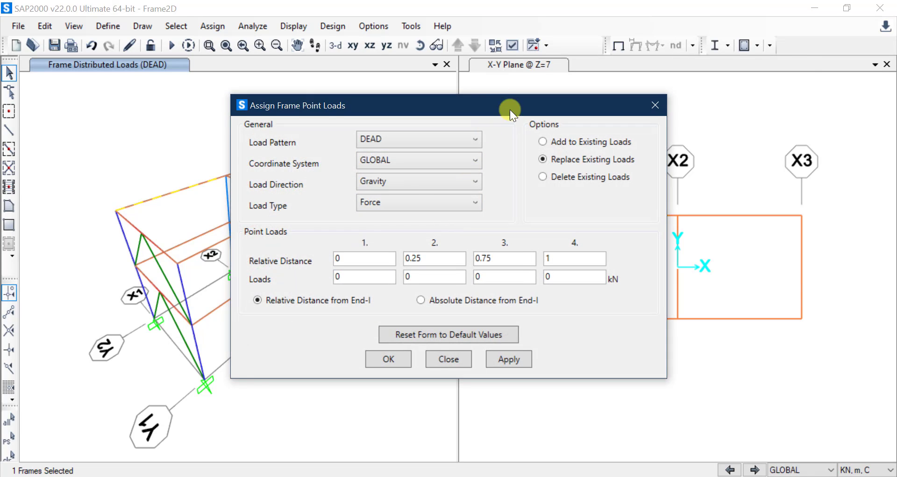
drag(509, 109, 650, 69)
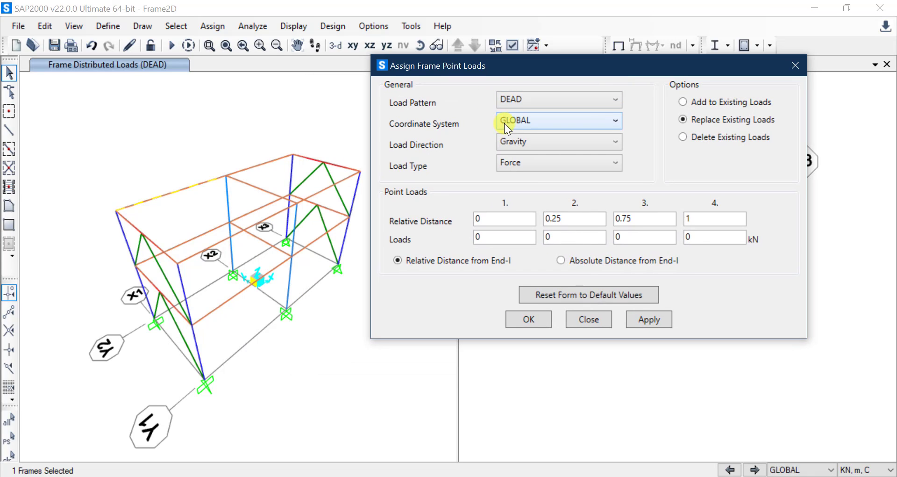
Define the DEAD point load as a Force in the global Z direction, with -1 kN at relative distance 0.5
click(548, 142)
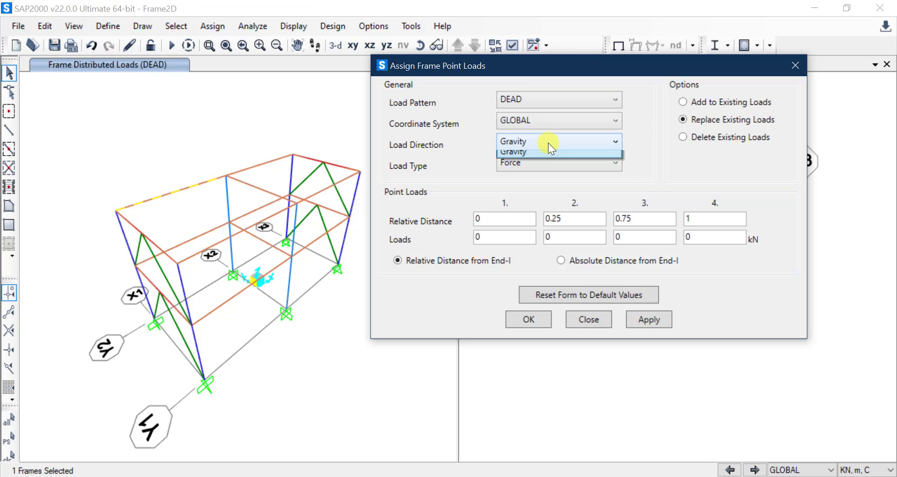
click(530, 185)
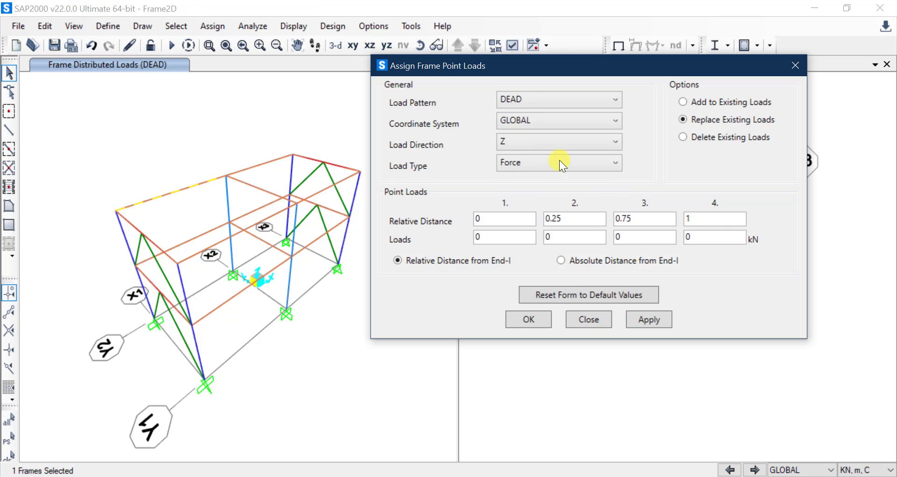
click(533, 161)
click(534, 161)
double_click(584, 222)
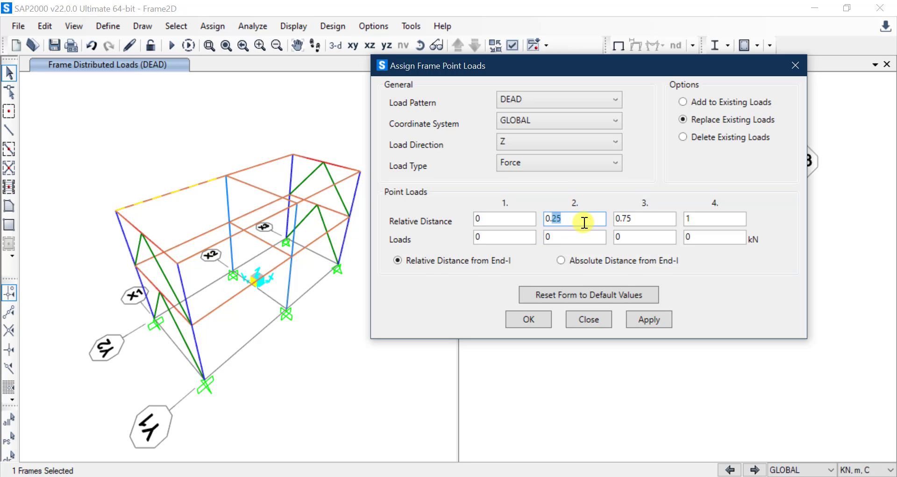
text(5)
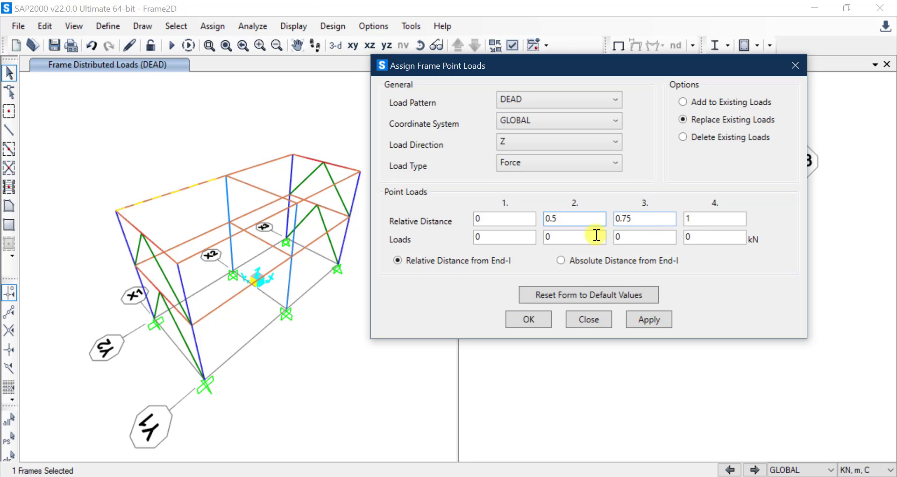
double_click(564, 237)
text(-1)
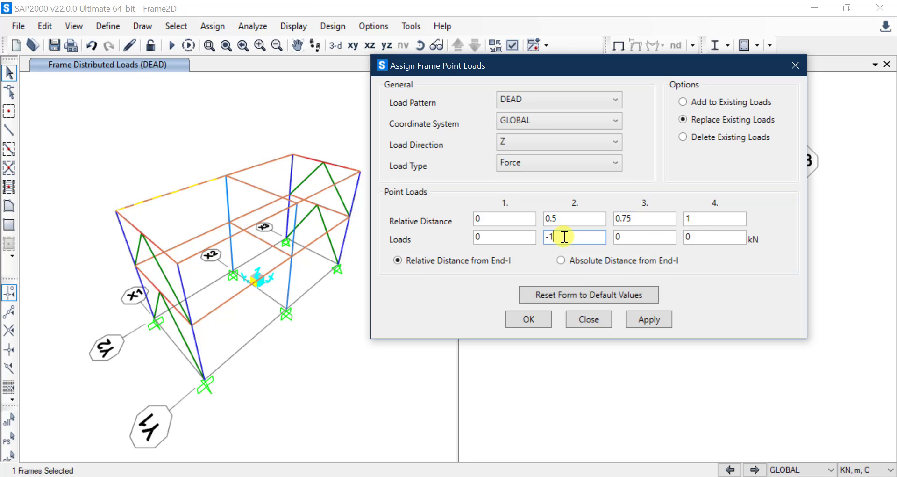
Set a 5 kN load at relative distance 0.75 and apply the point loads to the selected roof beam
click(639, 219)
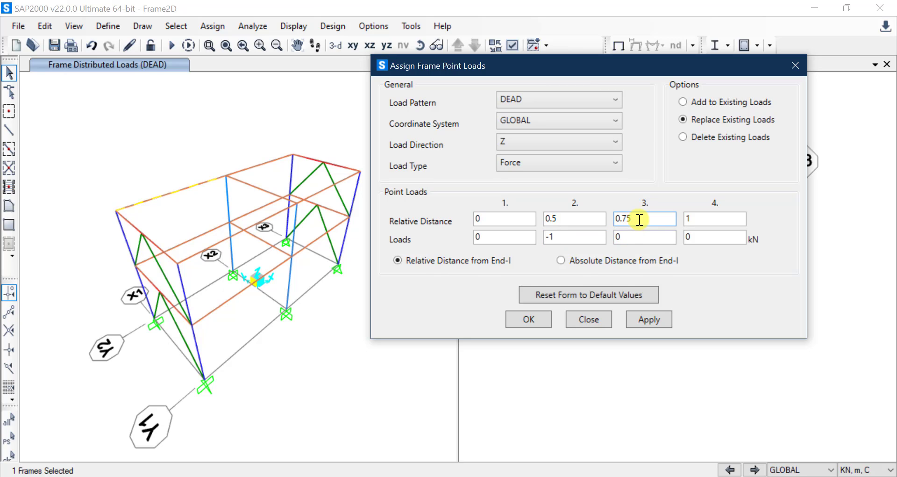
double_click(632, 239)
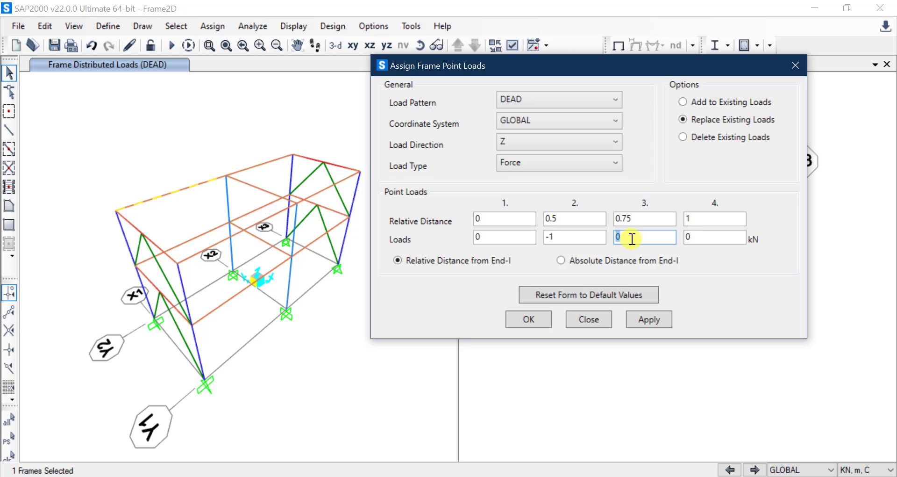
text(5)
click(661, 322)
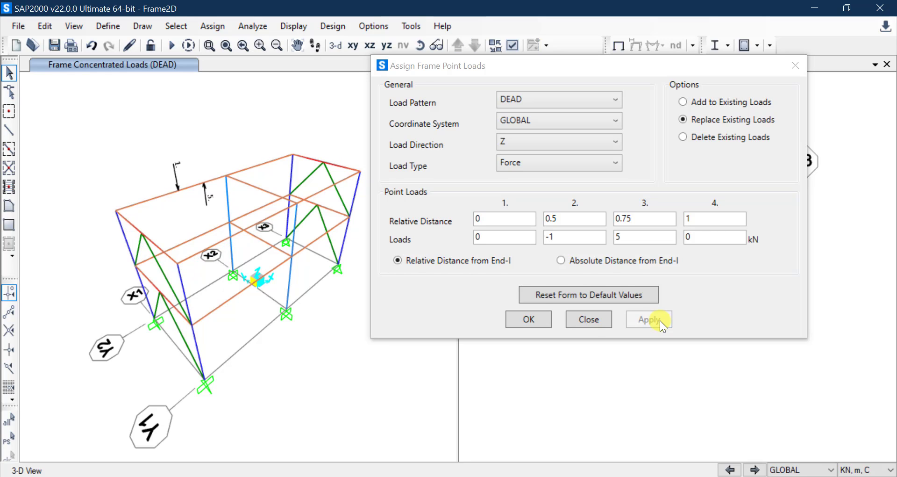
Replace the point loads at relative distances 0.5 and 0.75 with 0 kN on the Y2 roof beam between X1 and X2
click(197, 184)
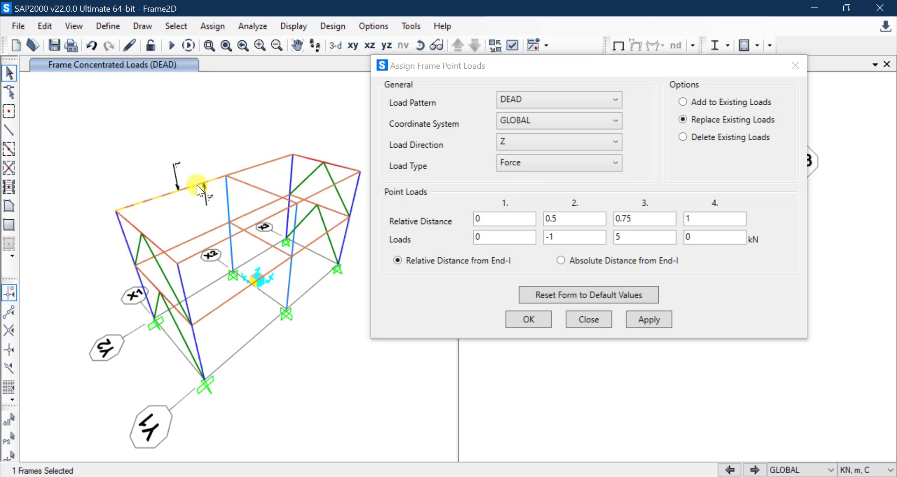
click(197, 184)
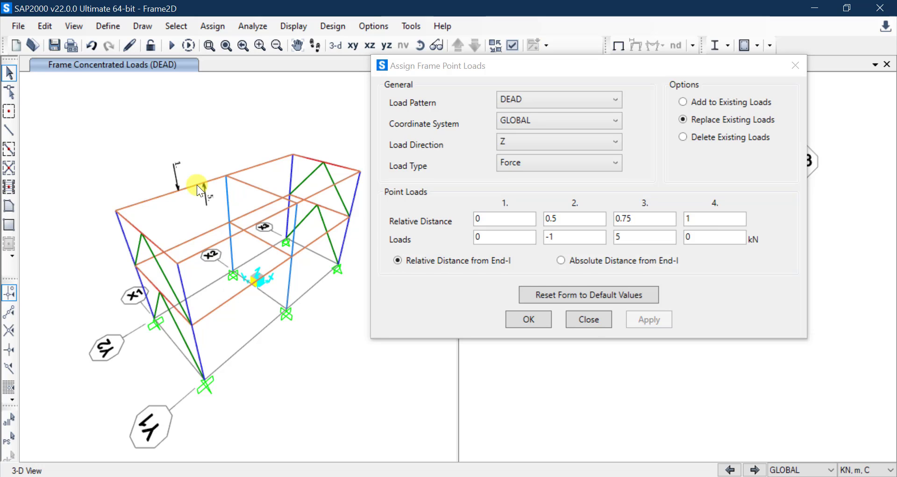
click(197, 184)
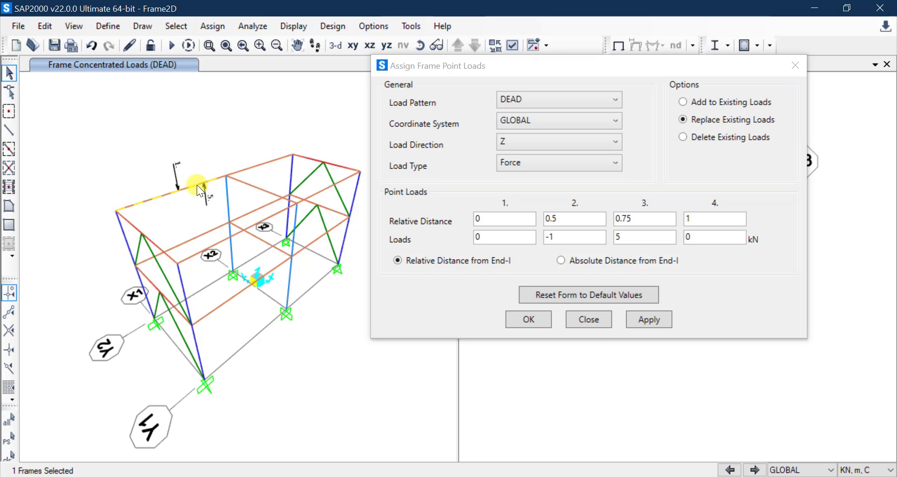
click(561, 236)
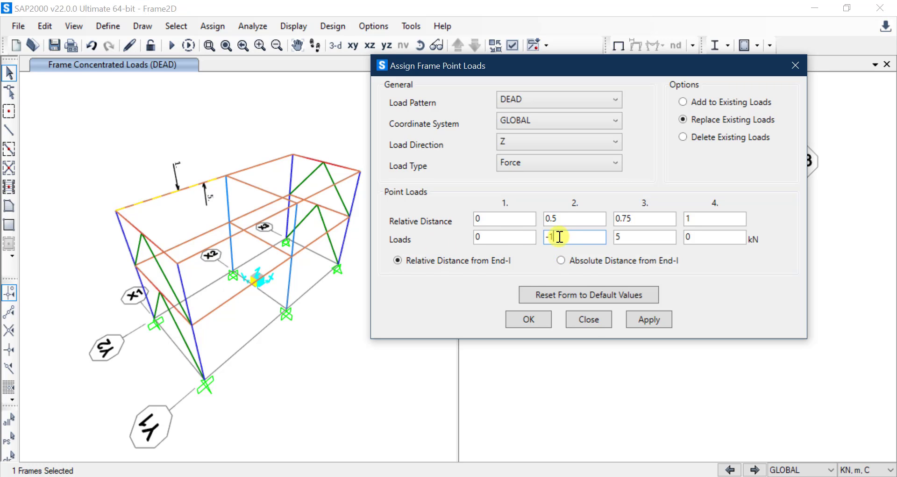
double_click(563, 236)
text(0)
key(Tab)
text(0)
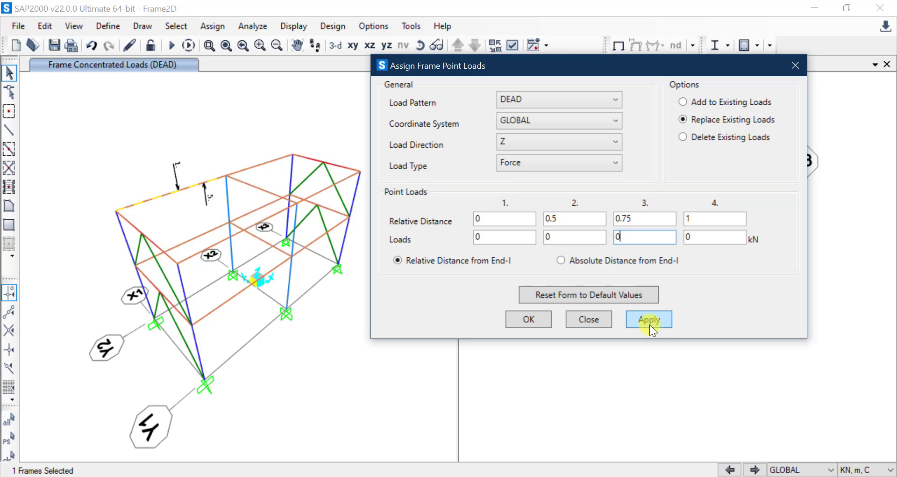
click(739, 118)
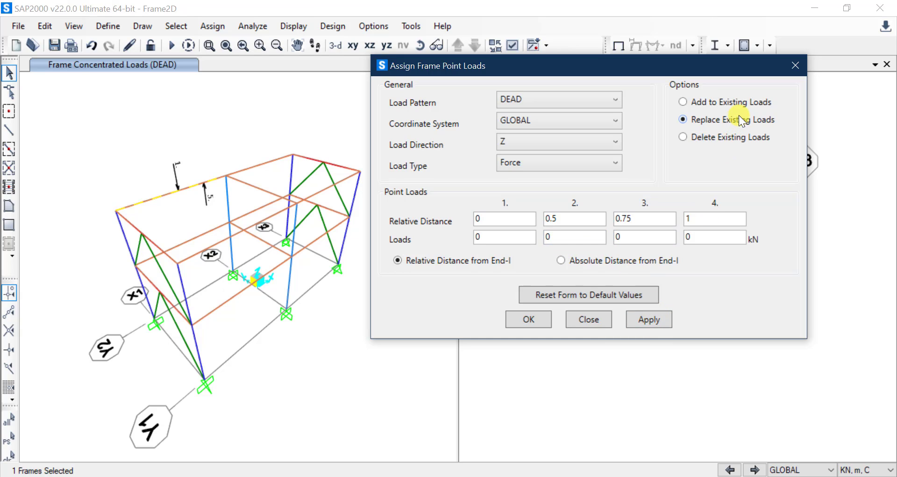
click(652, 316)
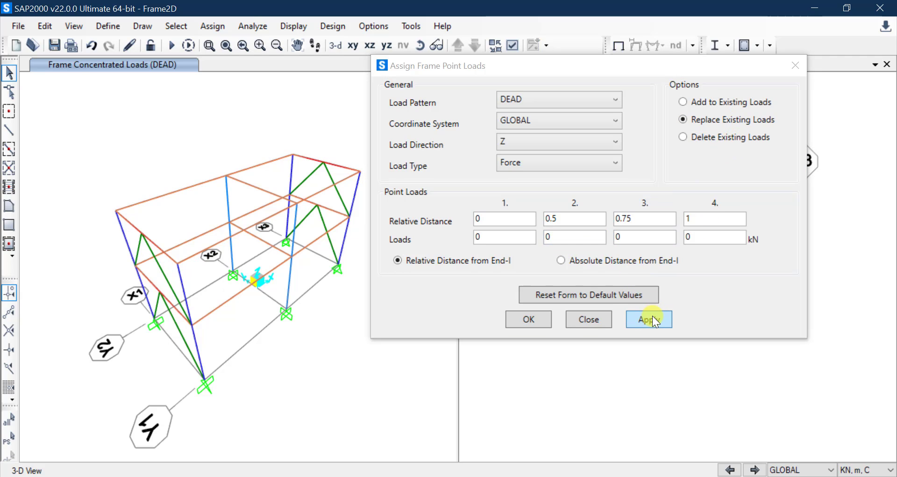
click(527, 320)
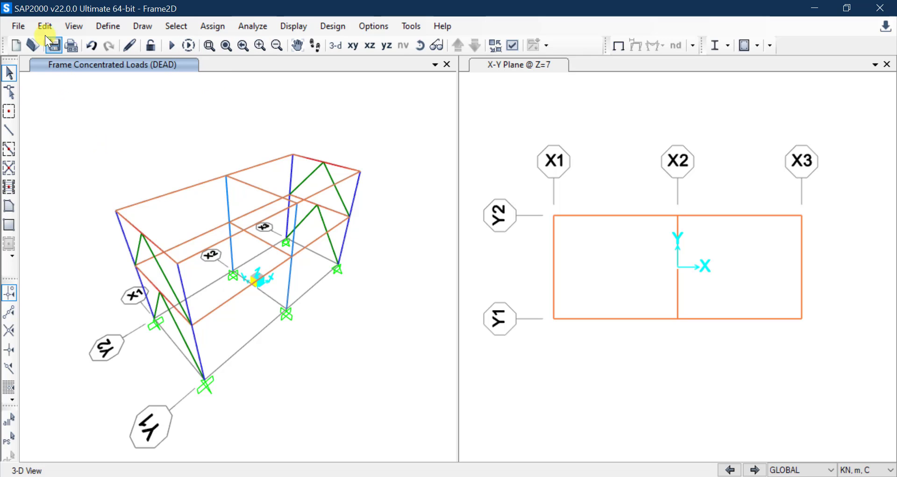
Create a new load combination named COMB1 and add the DEAD case with a scale factor of 1.35
click(94, 24)
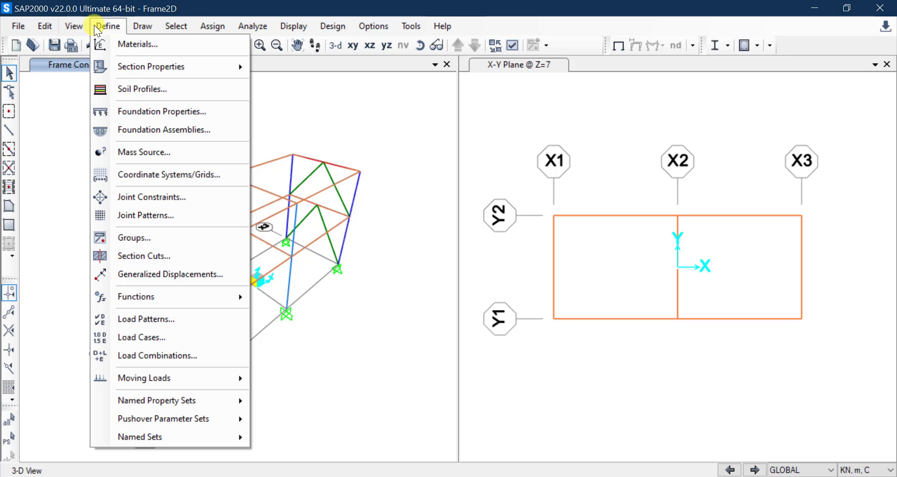
click(171, 357)
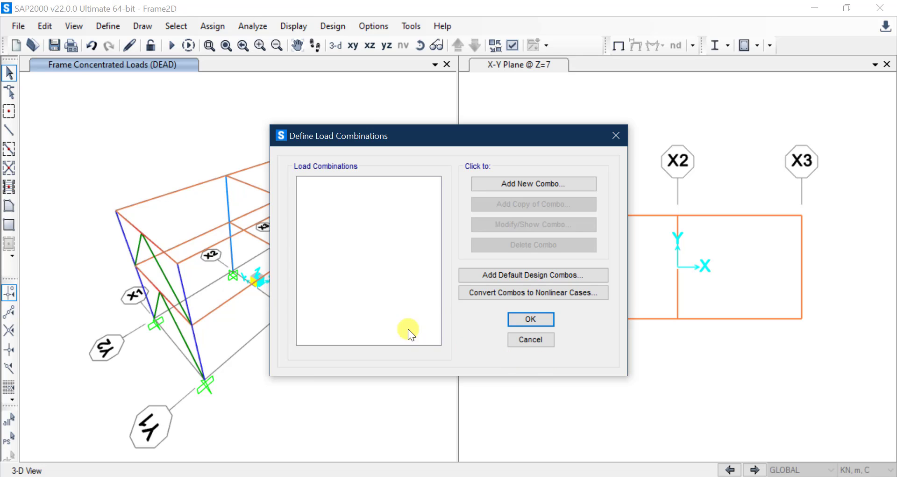
click(528, 189)
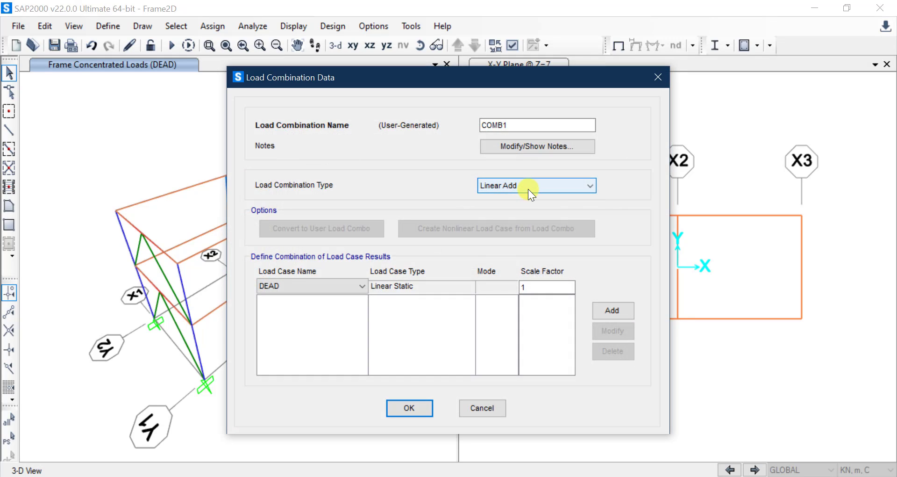
double_click(528, 123)
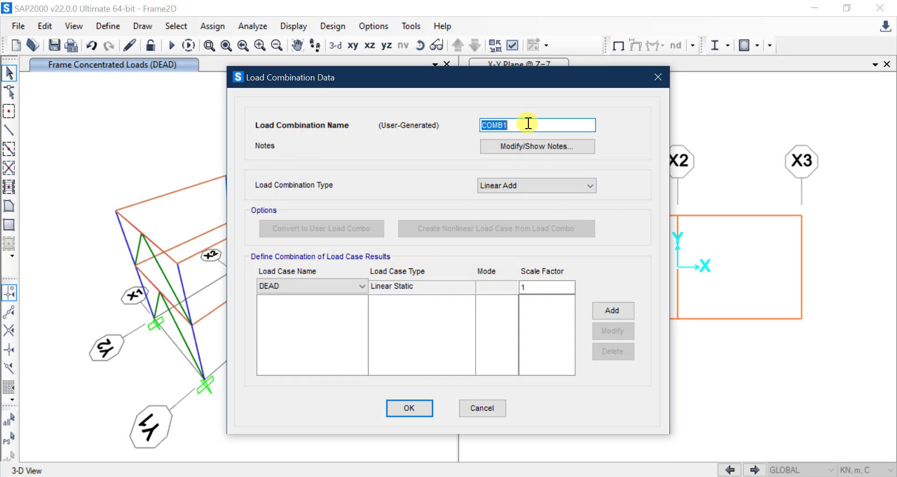
click(528, 123)
click(527, 287)
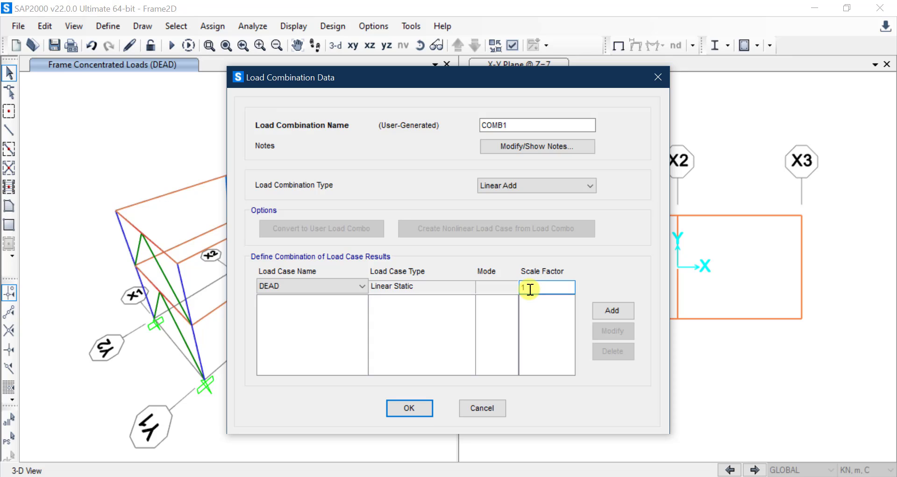
text(.35)
click(624, 309)
Add the LIVE case to COMB1 with a scale factor of 1.50
click(354, 285)
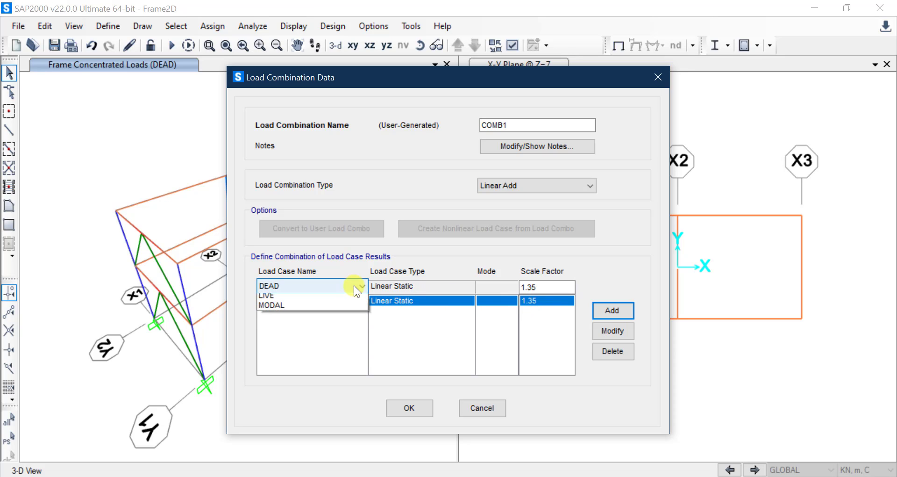
click(345, 307)
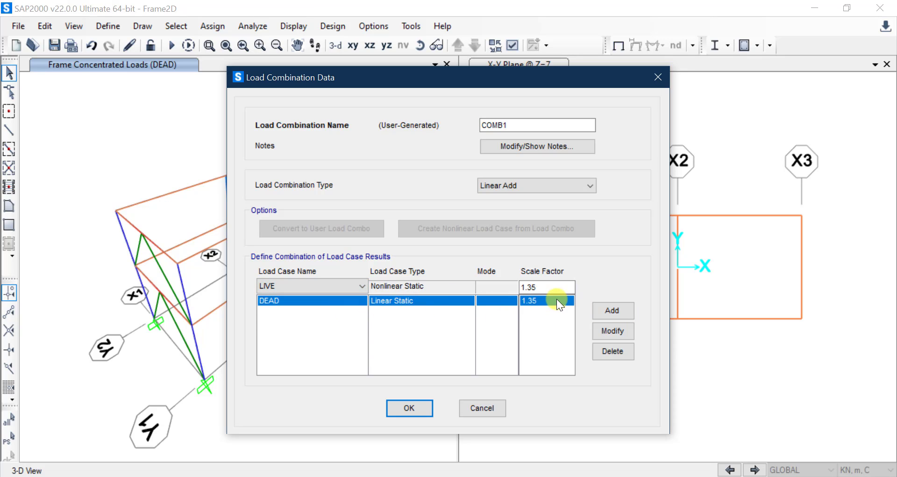
double_click(547, 287)
text(1.50)
click(612, 309)
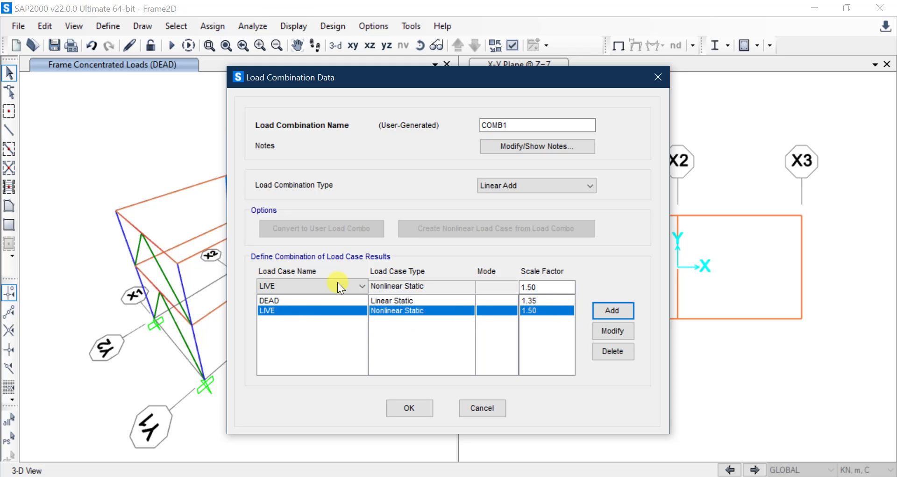
Review the DEAD and LIVE entries and the combination types, keep Linear Add, and save COMB1
click(296, 303)
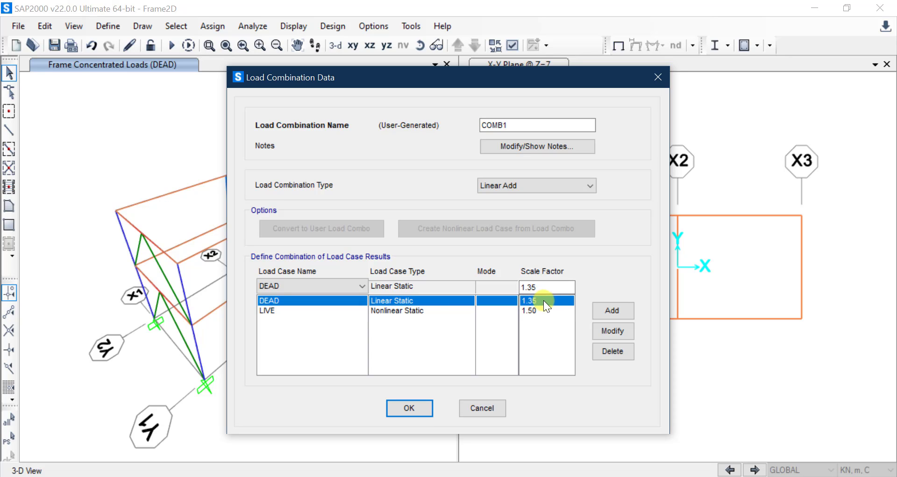
click(298, 312)
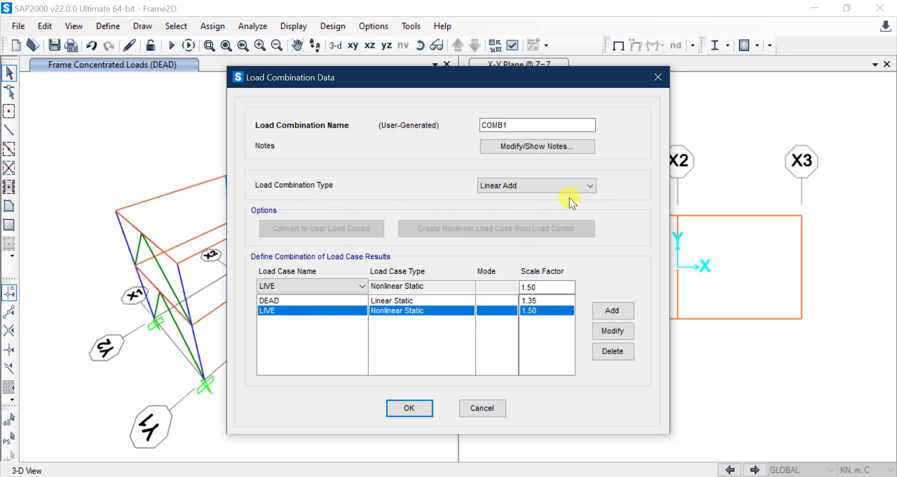
click(591, 187)
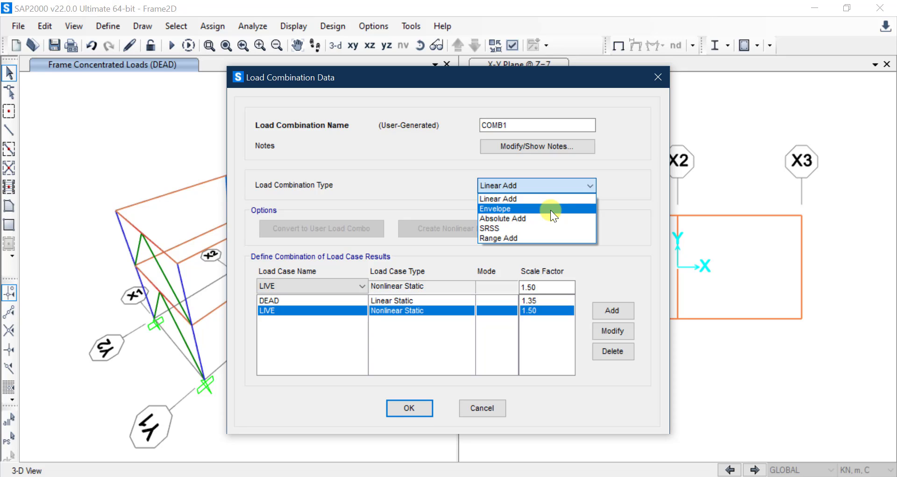
click(590, 181)
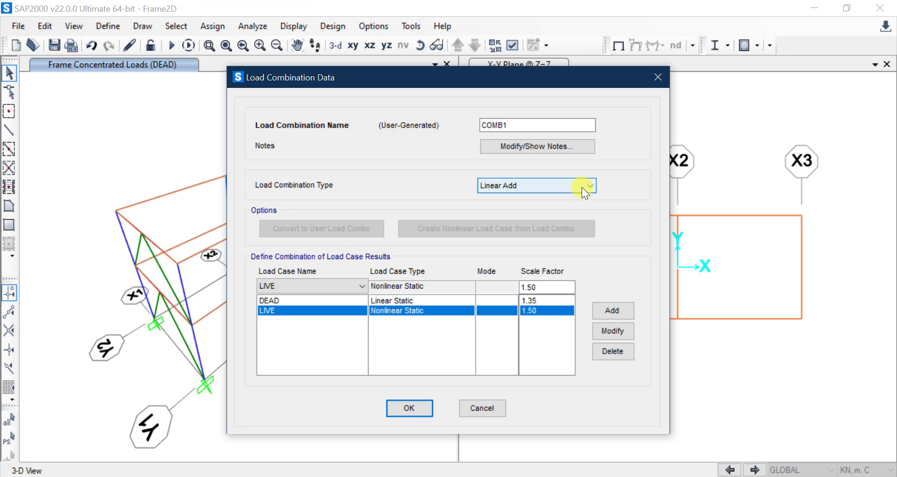
click(409, 408)
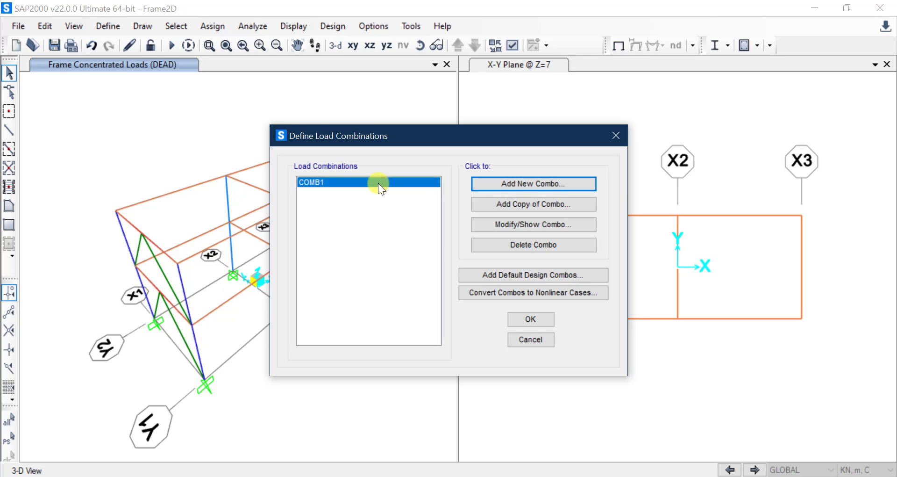
click(530, 320)
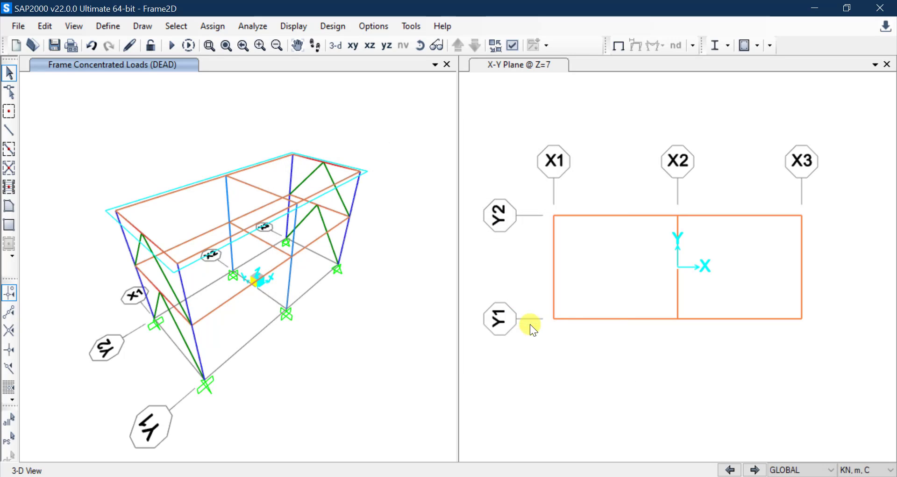
Define a new load pattern named LIVE HALF of type Live with a self weight multiplier of 0
click(98, 30)
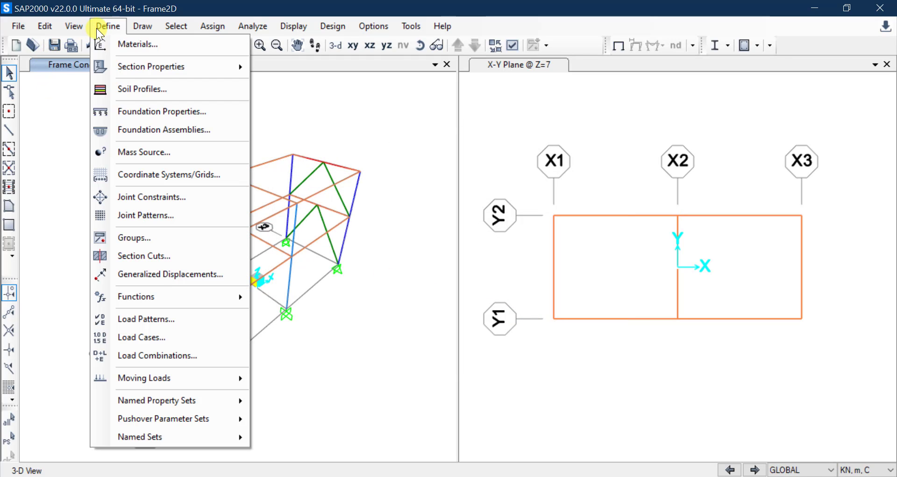
click(163, 313)
click(214, 216)
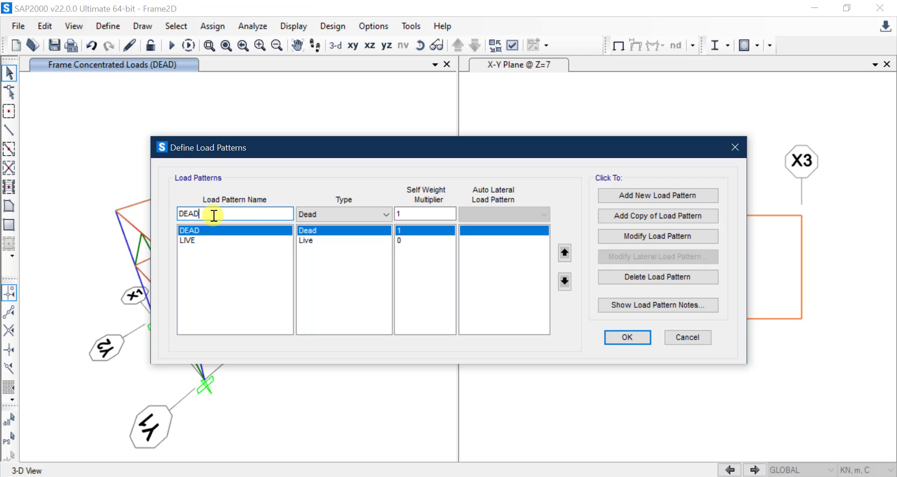
click(198, 240)
click(206, 214)
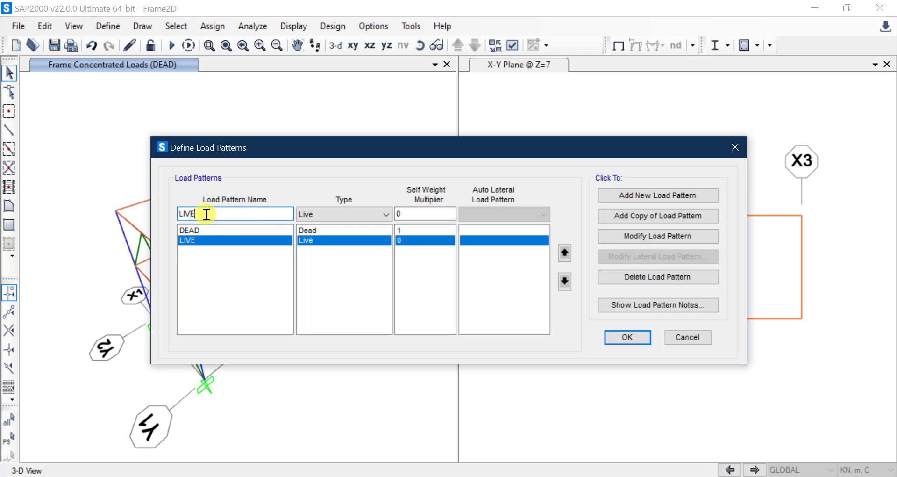
text(HALL)
text(F)
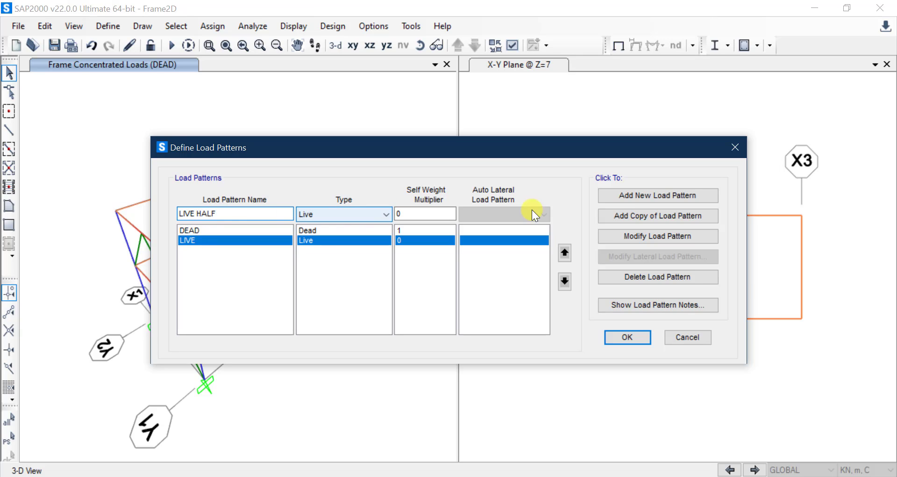
click(659, 197)
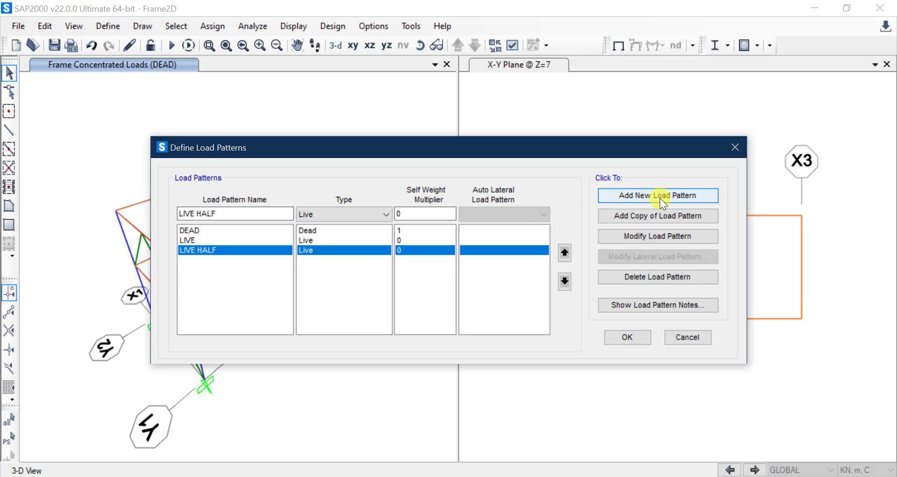
click(627, 337)
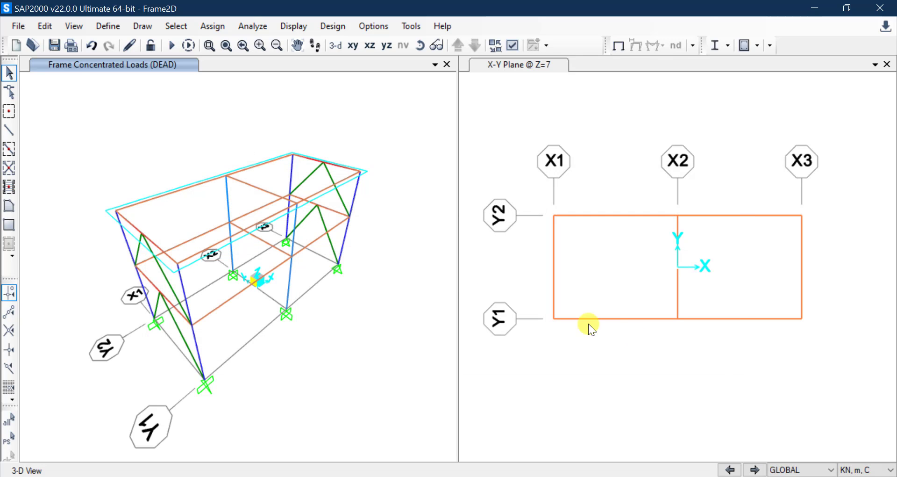
Assign a uniform area load of -3 kN/m² in global Z, pattern LIVE HALF, to both floors' slabs between X2 and X3
click(290, 178)
click(307, 226)
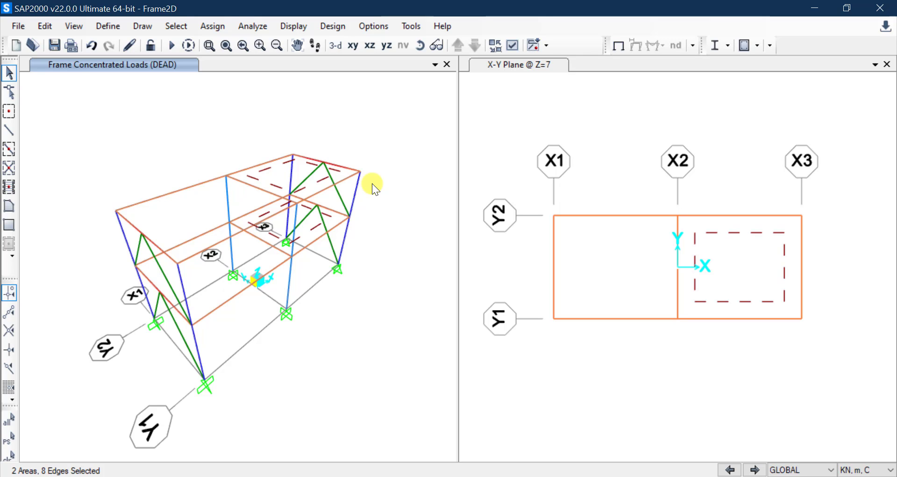
click(216, 27)
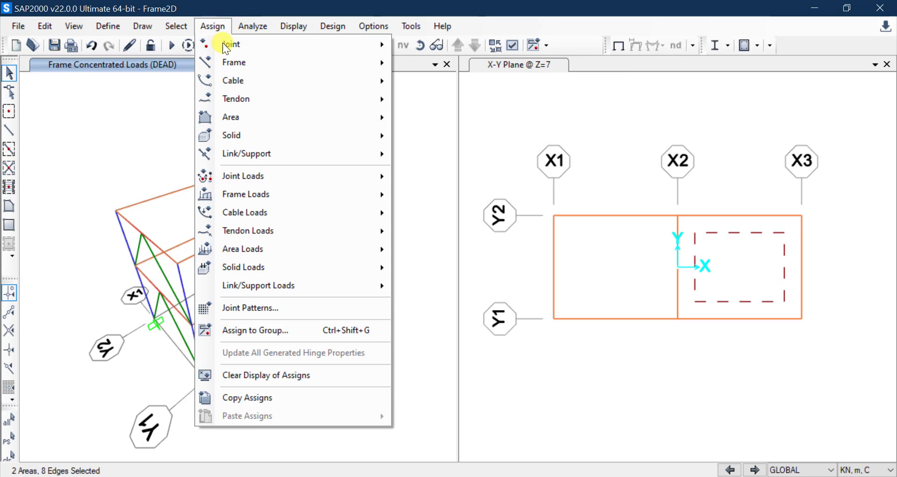
mouse_move(315, 248)
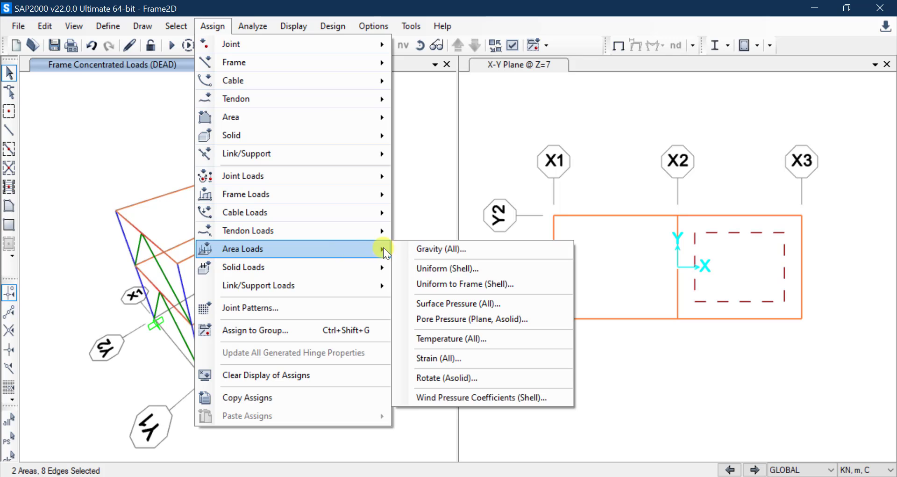
click(456, 270)
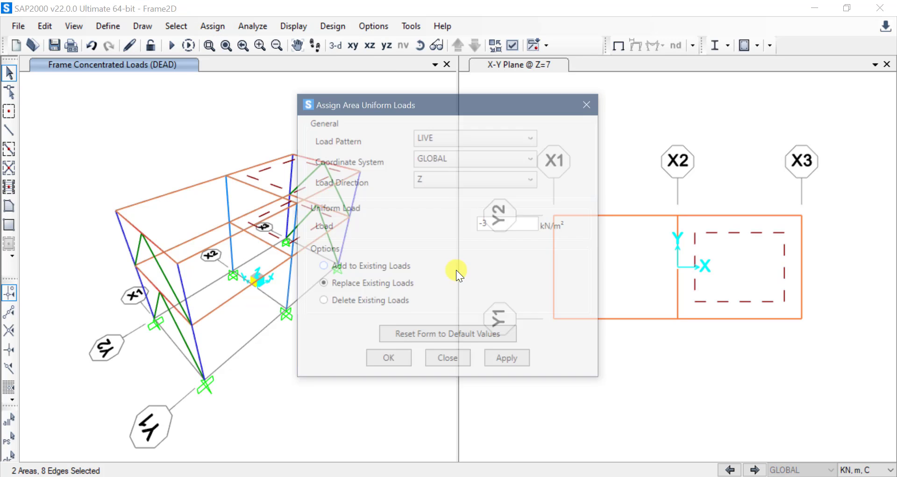
click(509, 223)
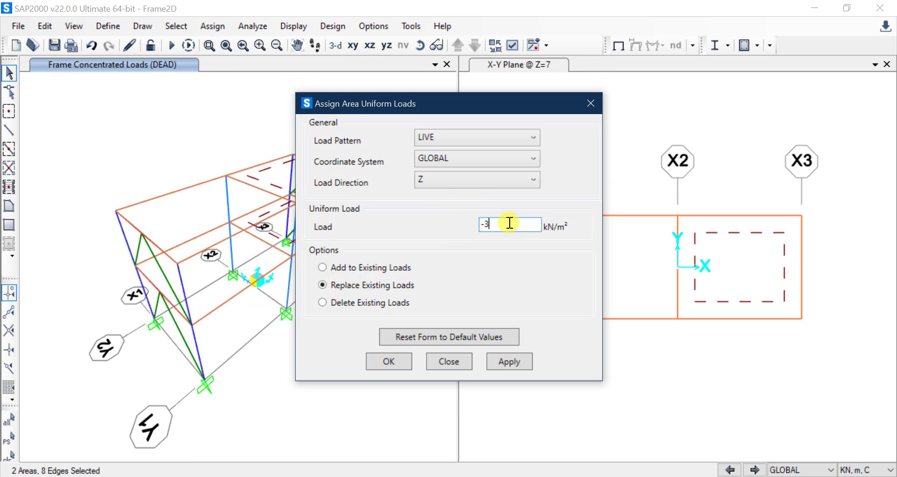
click(472, 134)
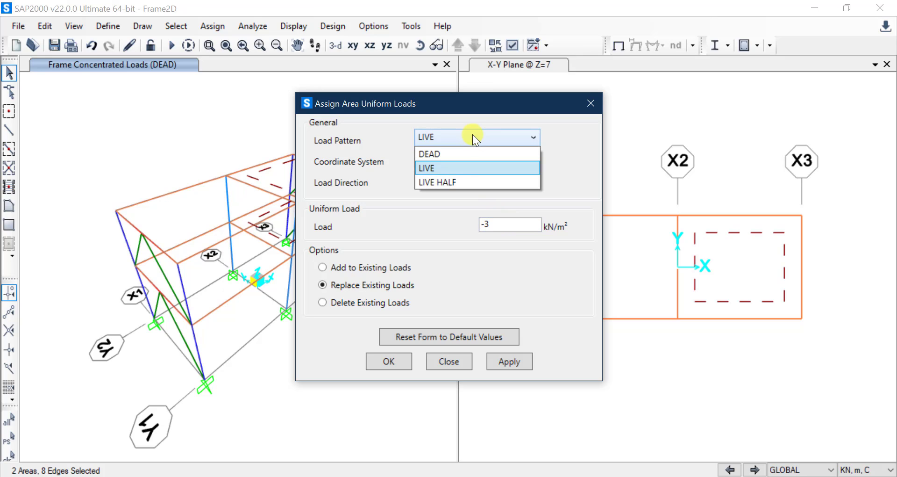
click(458, 181)
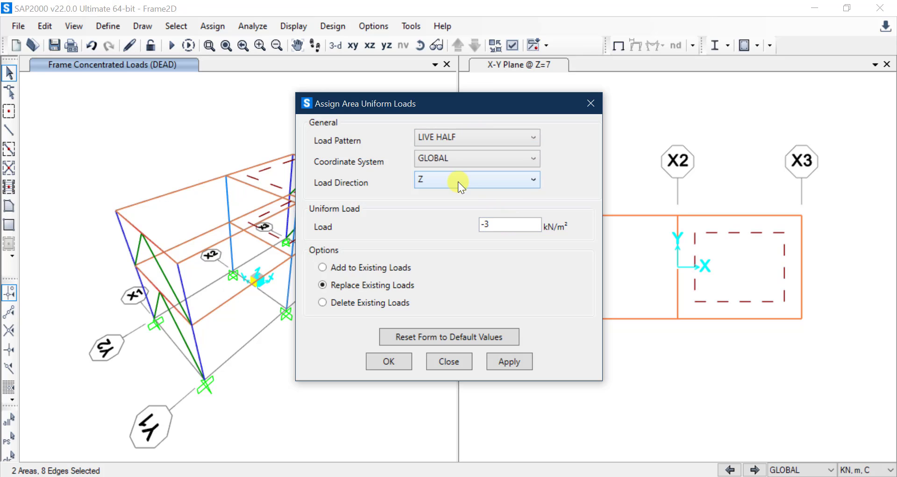
click(512, 361)
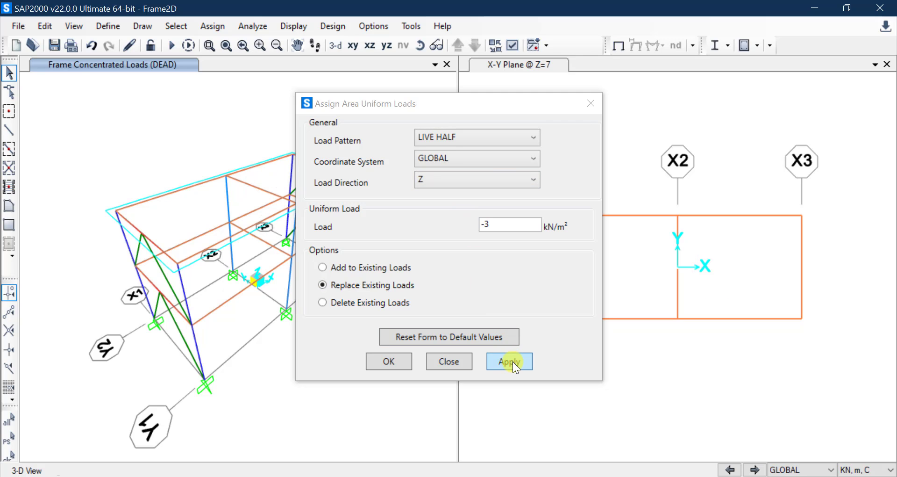
click(405, 361)
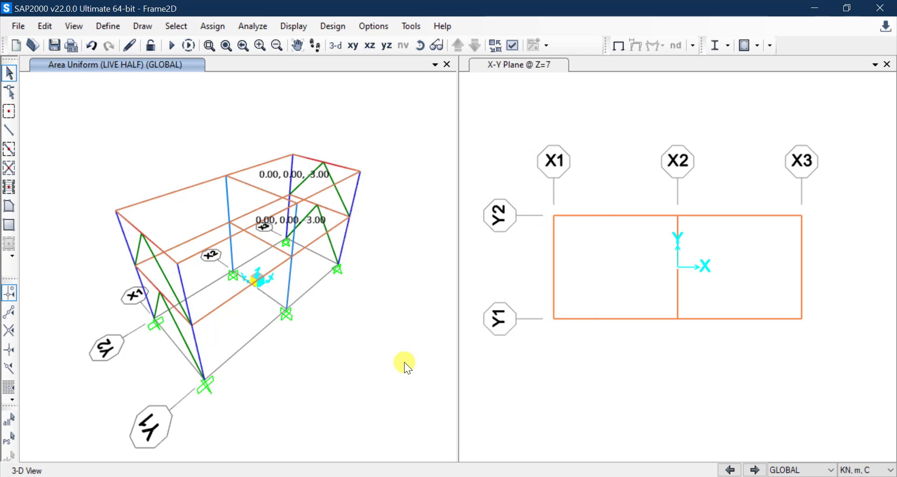
Inspect the loads assigned to the upper slab between X2 and X3 for each load pattern
right_click(316, 184)
click(377, 94)
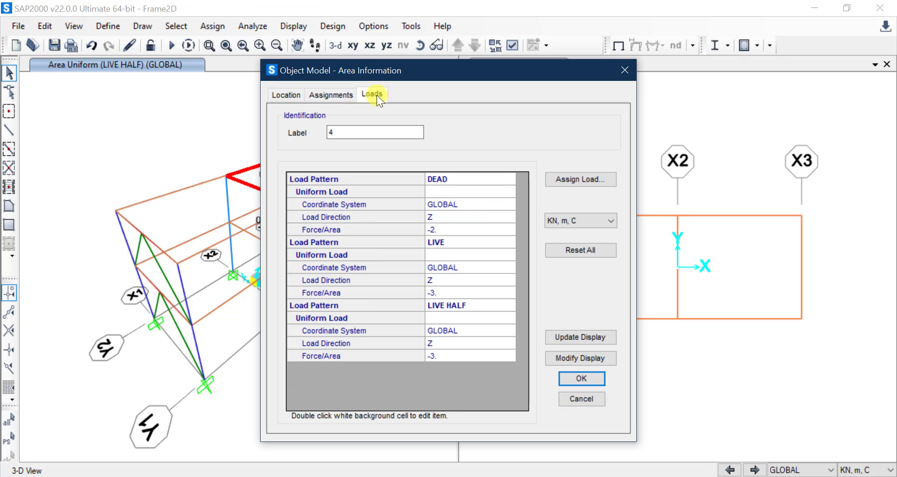
drag(525, 68, 671, 38)
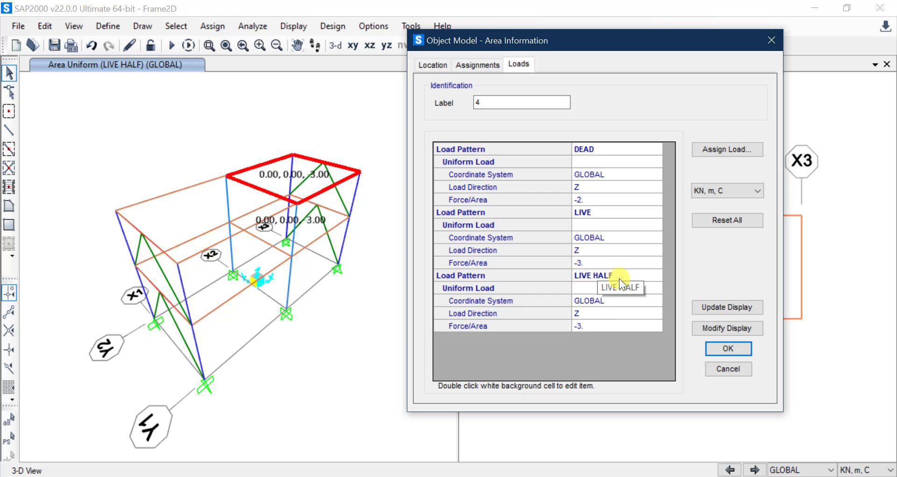
click(728, 349)
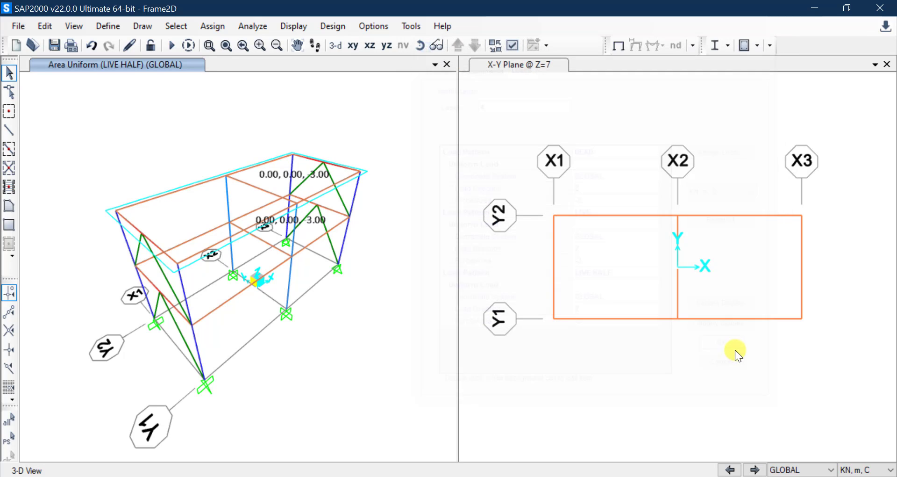
Create a new load combination named COMB2 and add the DEAD case with a scale factor of 1.35
click(98, 28)
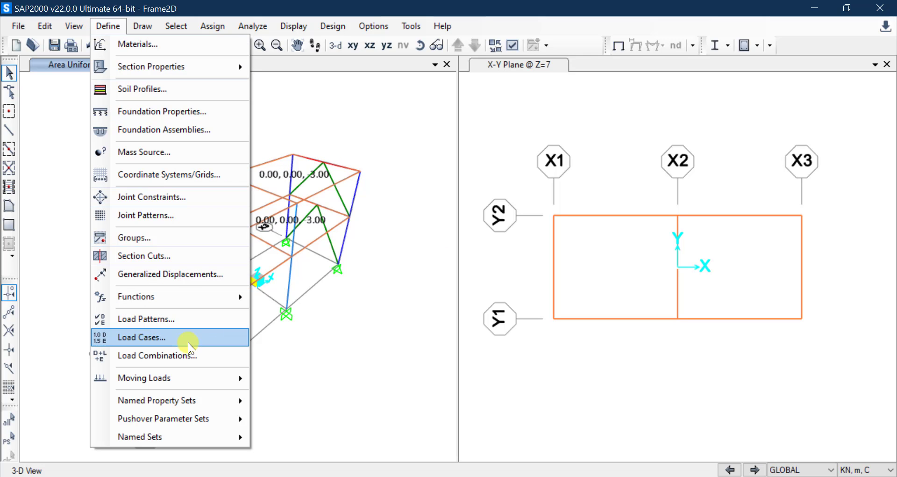
click(190, 354)
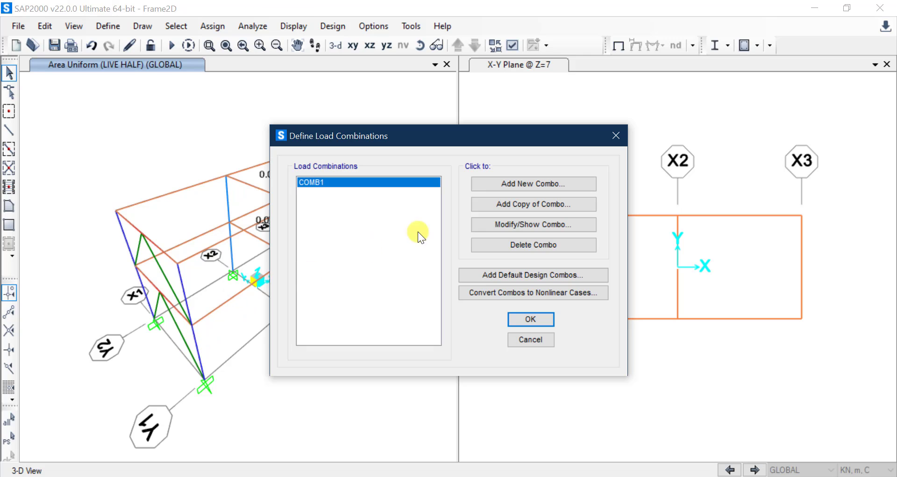
click(537, 184)
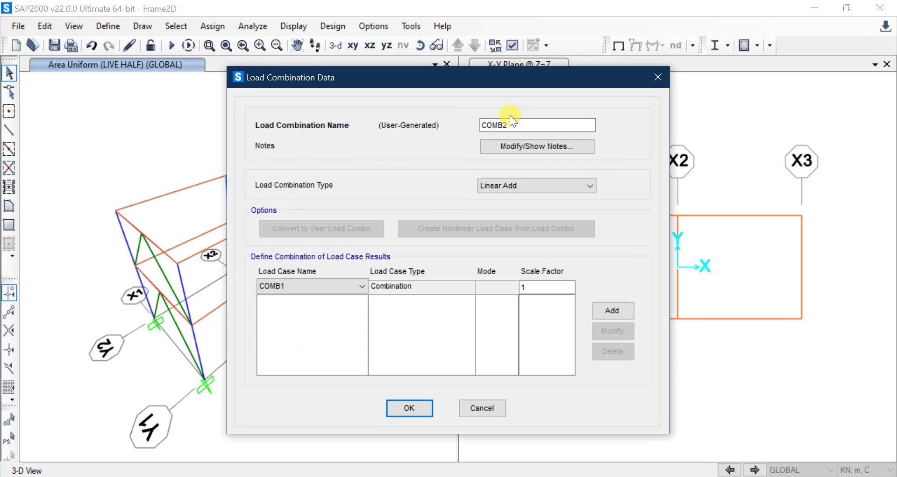
click(327, 285)
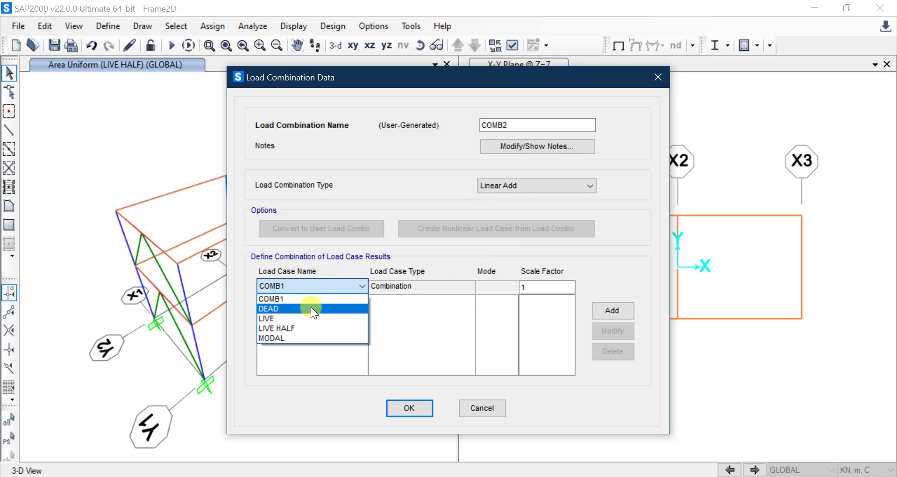
click(310, 308)
click(560, 290)
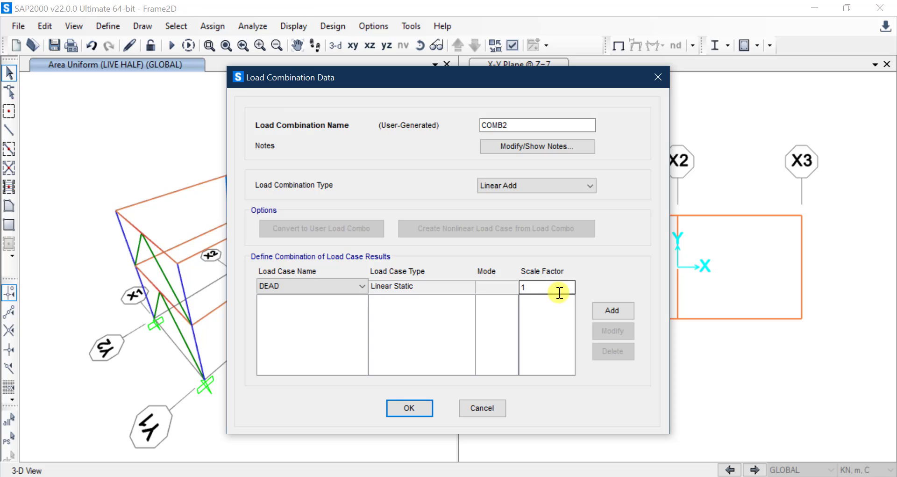
text(.35)
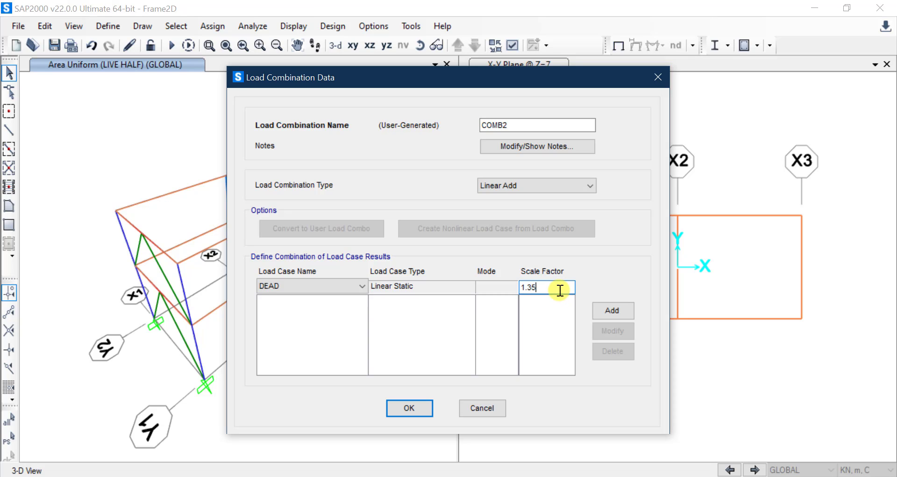
click(627, 306)
Add the LIVE HALF case to COMB2 with a scale factor of 1.50 and save the combination
click(351, 285)
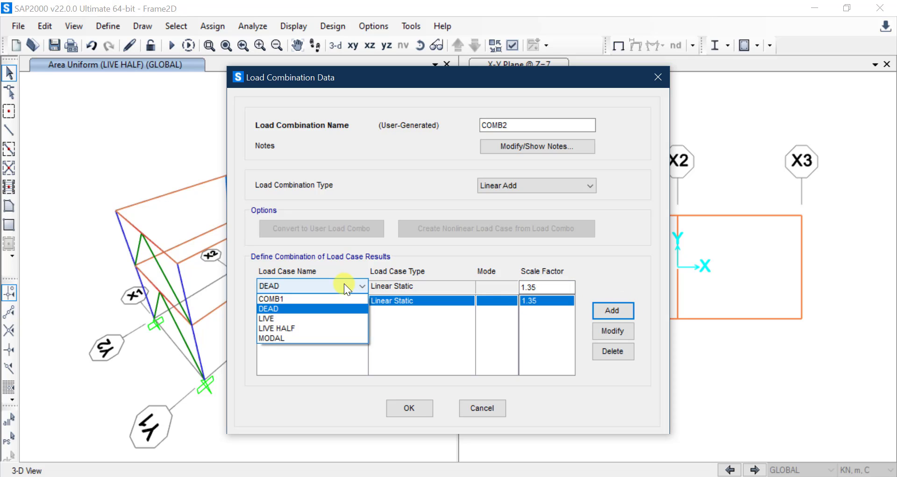
click(319, 328)
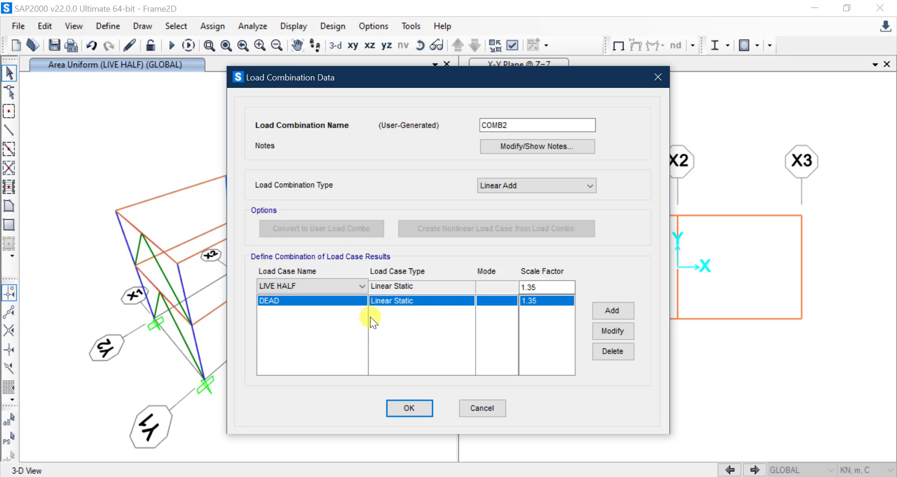
click(541, 290)
key(BackSpace)
key(BackSpace)
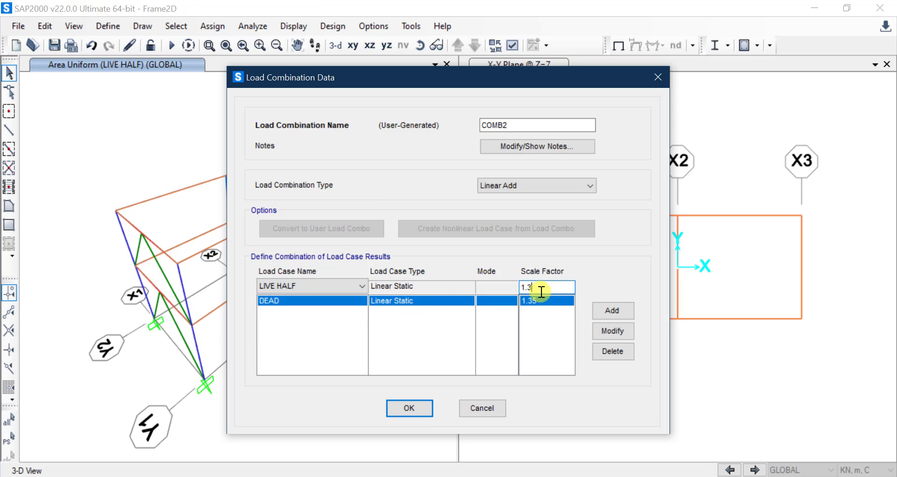
text(50)
click(615, 304)
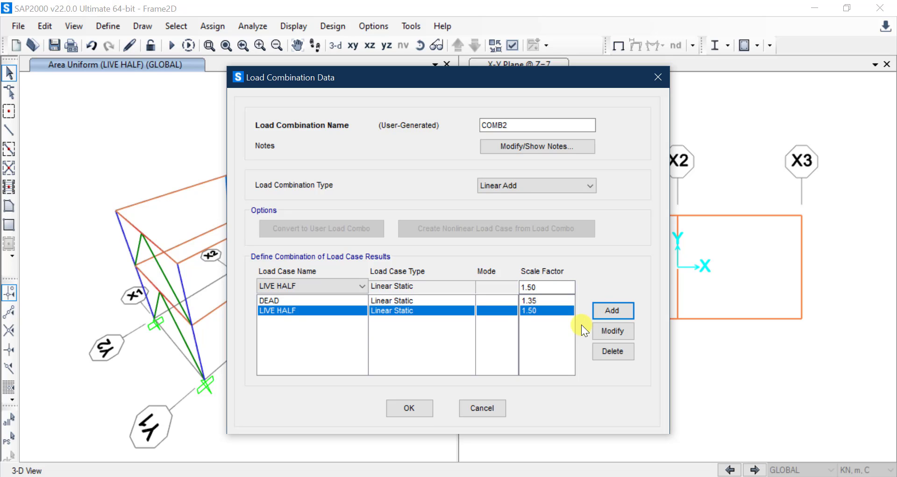
click(415, 402)
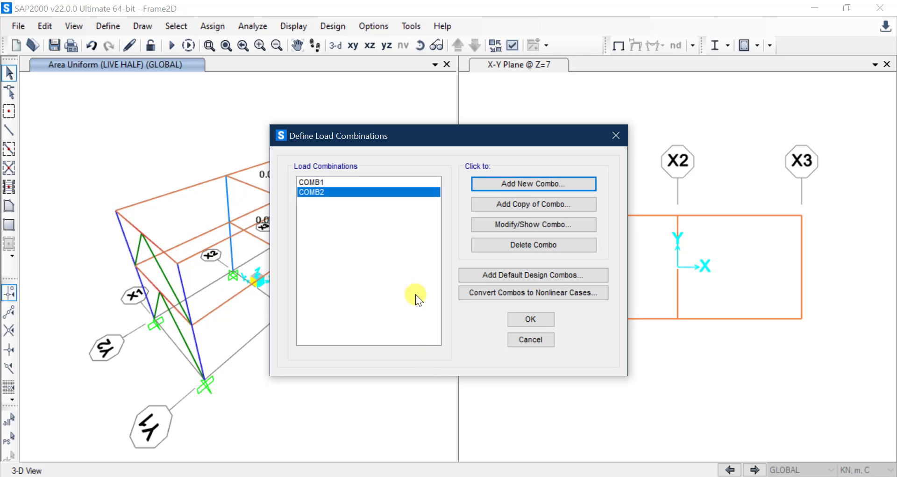
Create another new load combination and name it COMB_ENV
drag(458, 136, 562, 127)
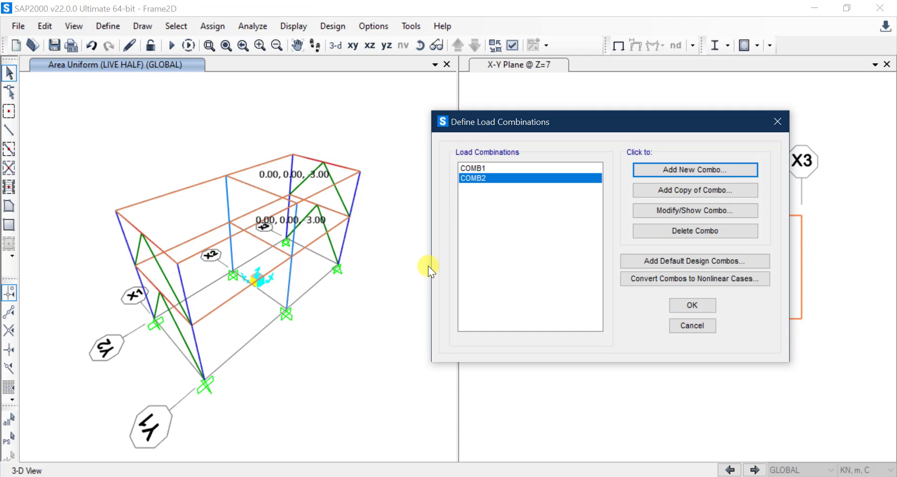
click(498, 171)
click(495, 174)
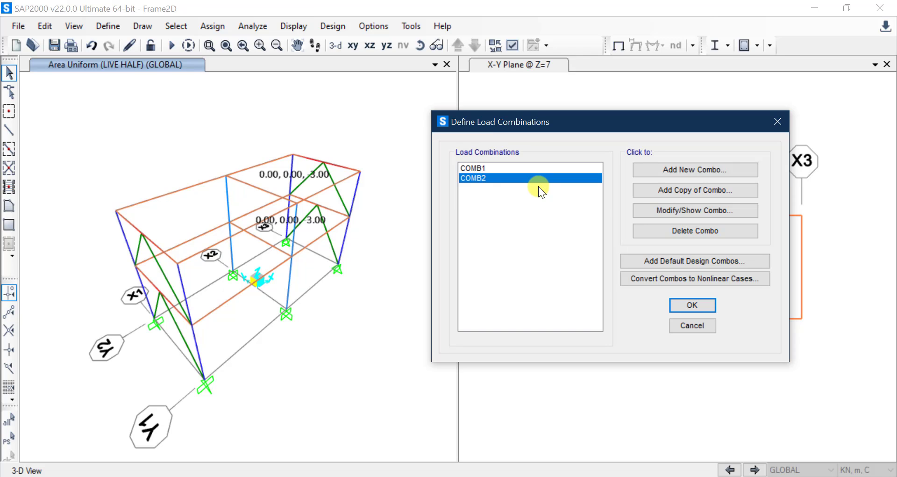
click(686, 168)
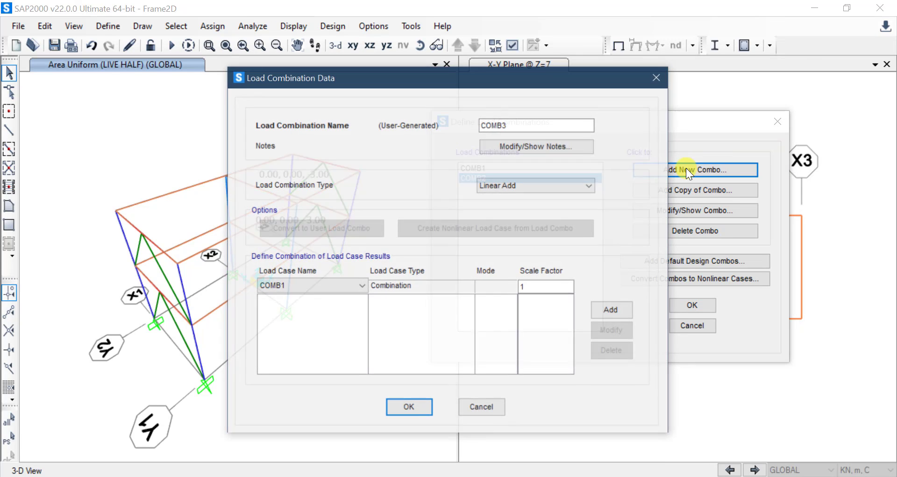
click(508, 124)
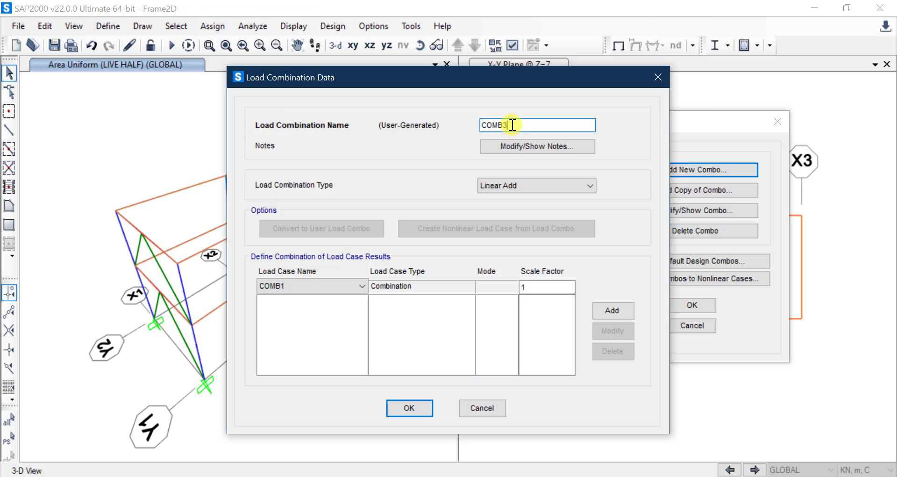
key(shift+Left)
text(_ENV)
Add COMB1 and COMB2 to COMB_ENV, each with a scale factor of 1
click(363, 287)
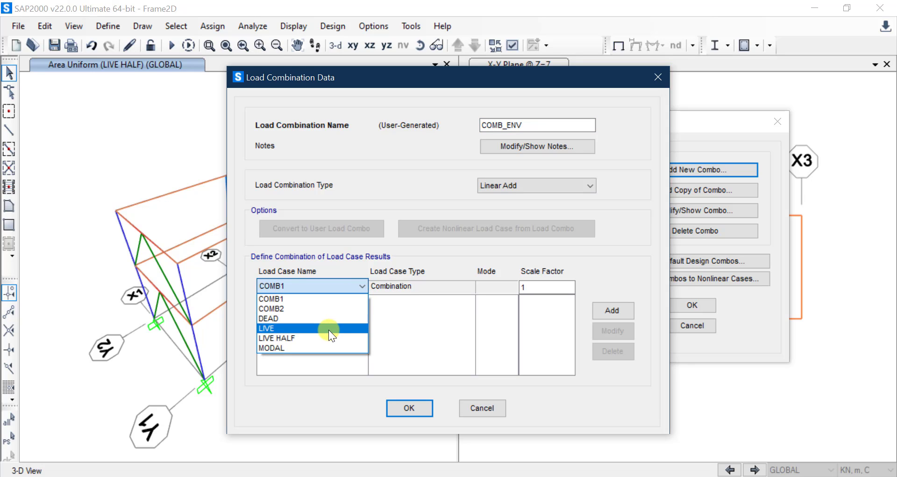
click(348, 287)
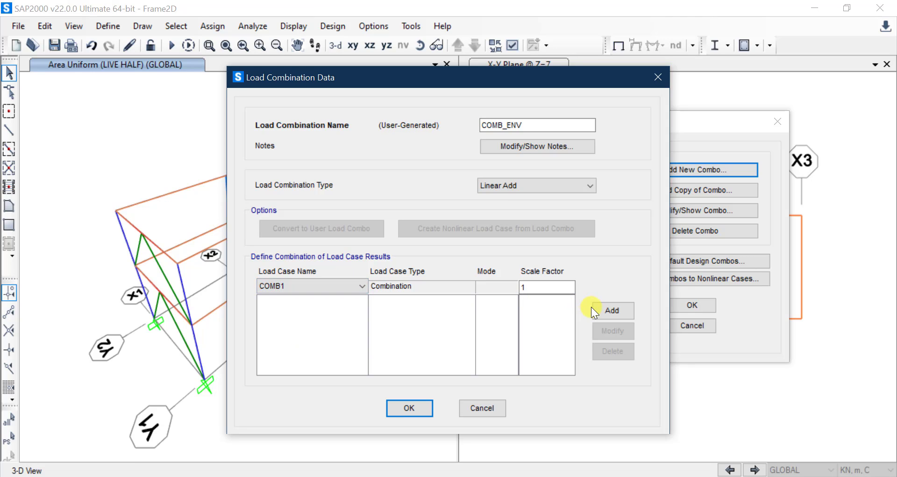
click(613, 309)
click(331, 287)
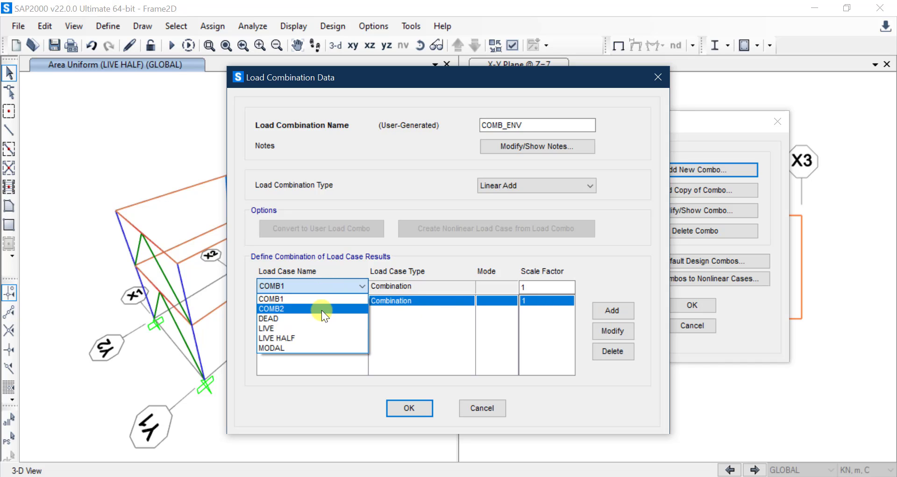
click(321, 309)
click(615, 308)
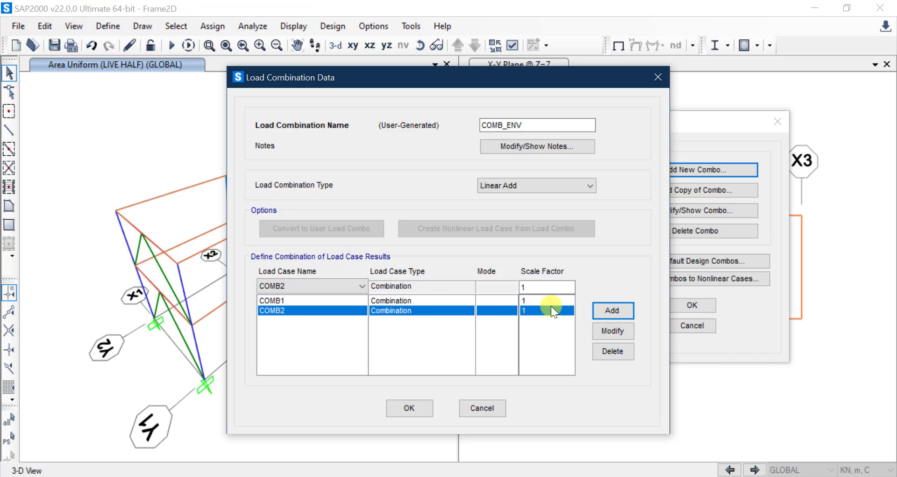
click(550, 292)
Set the combination type of COMB_ENV to Envelope and review its name and COMB1 entry
click(532, 187)
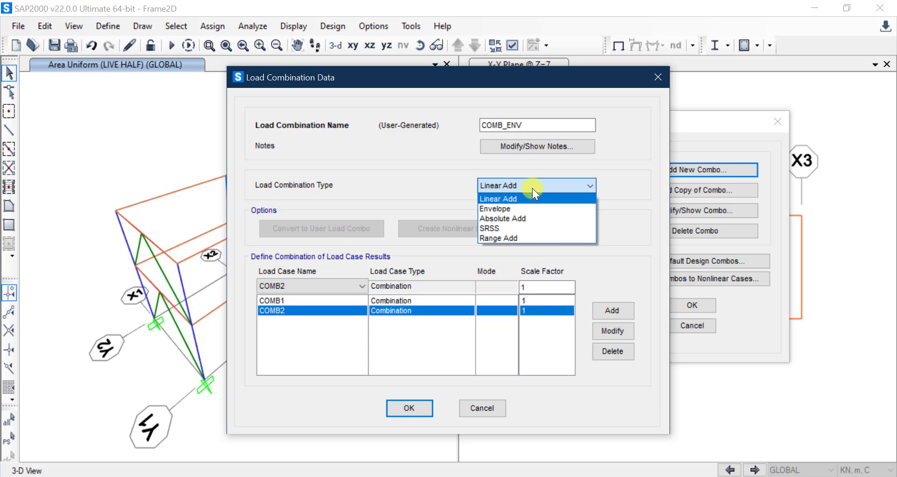
click(515, 208)
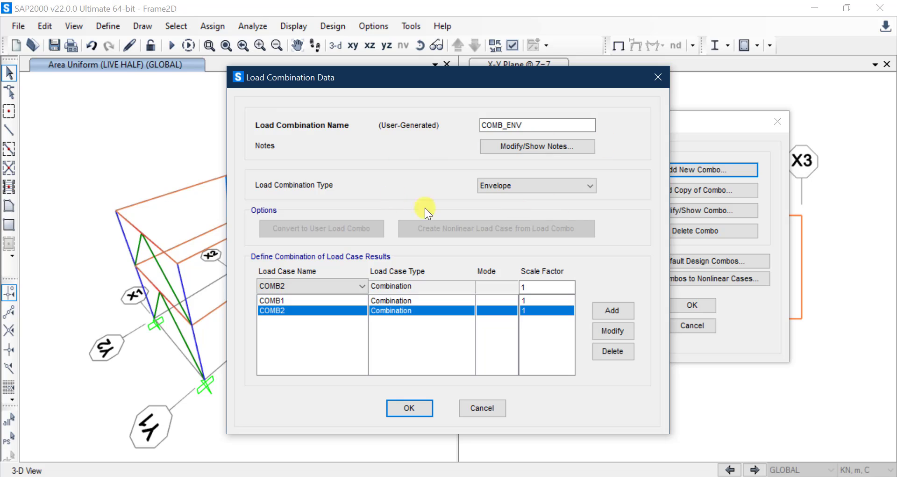
drag(542, 128, 453, 129)
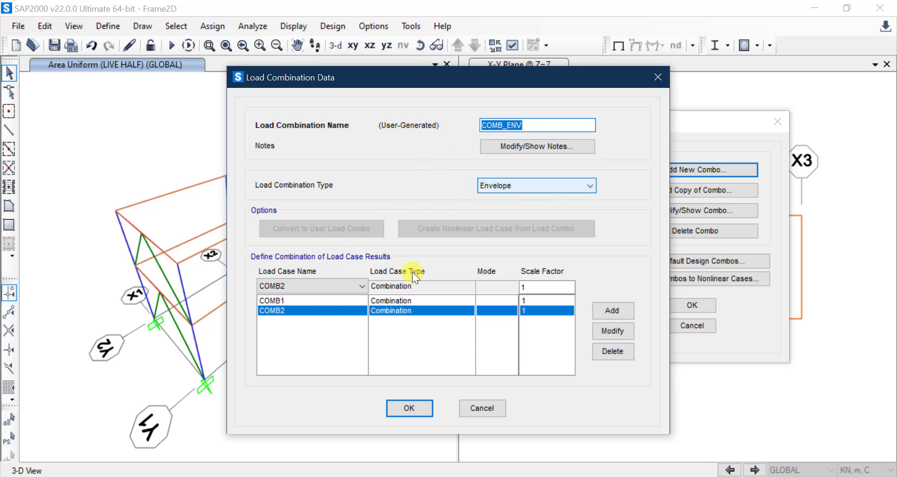
click(294, 301)
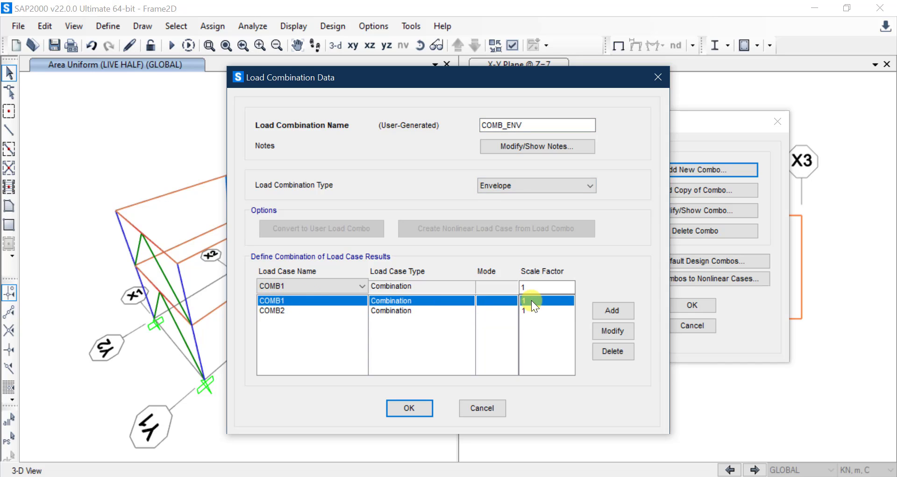
Save the COMB_ENV envelope combination, check COMB1, COMB2 and COMB_ENV in the combination list, and accept the load combination definitions
click(273, 311)
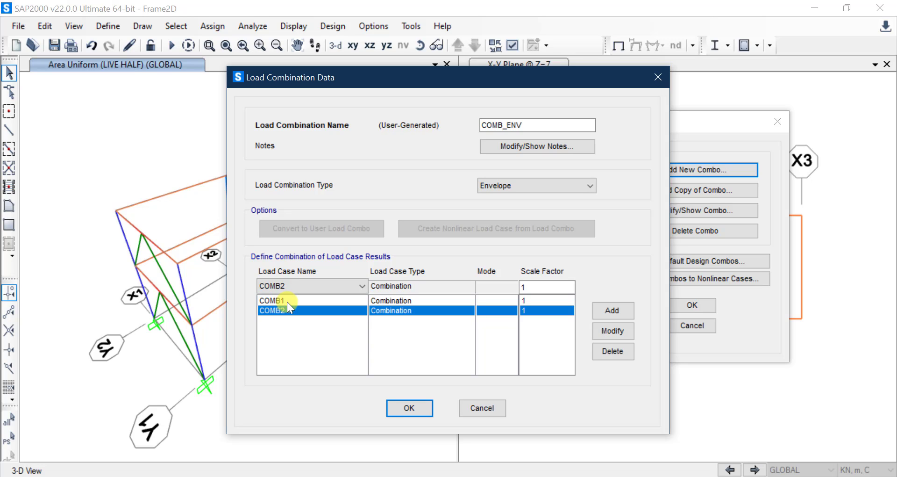
click(418, 408)
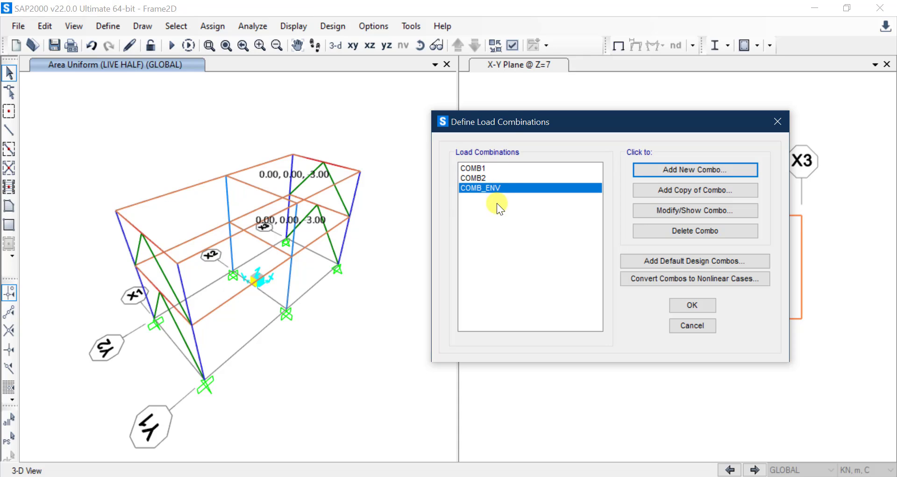
click(491, 167)
click(499, 177)
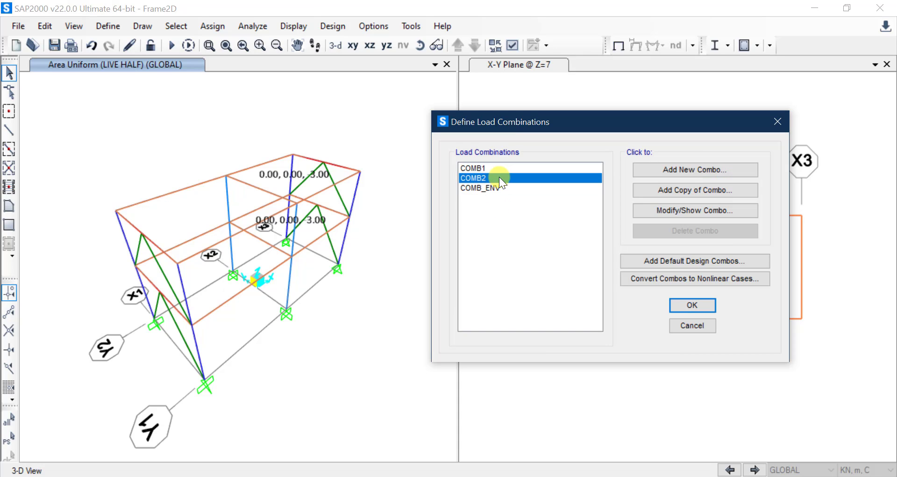
click(499, 188)
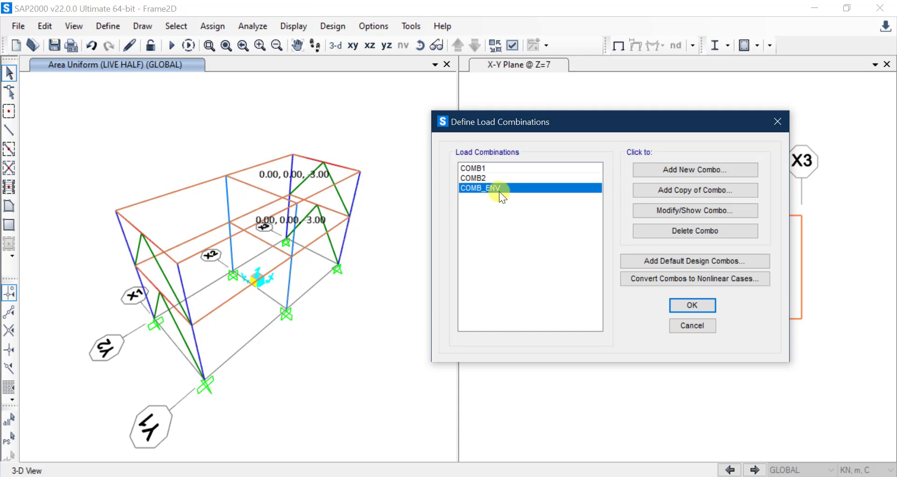
click(702, 307)
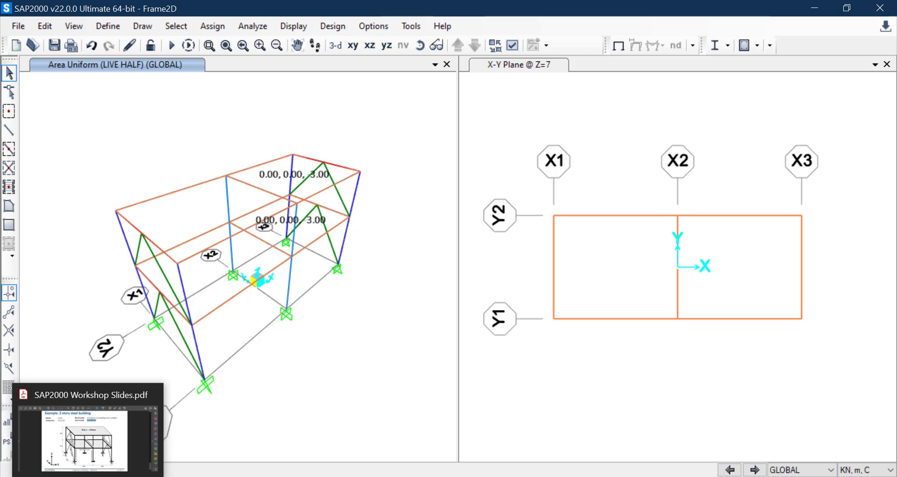
Switch to SAP2000 Workshop Slides.pdf in Adobe Acrobat and examine the Analysis Types and Results Visualization stages on the workshop outline slide
click(132, 462)
scroll(686, 311, up, 2)
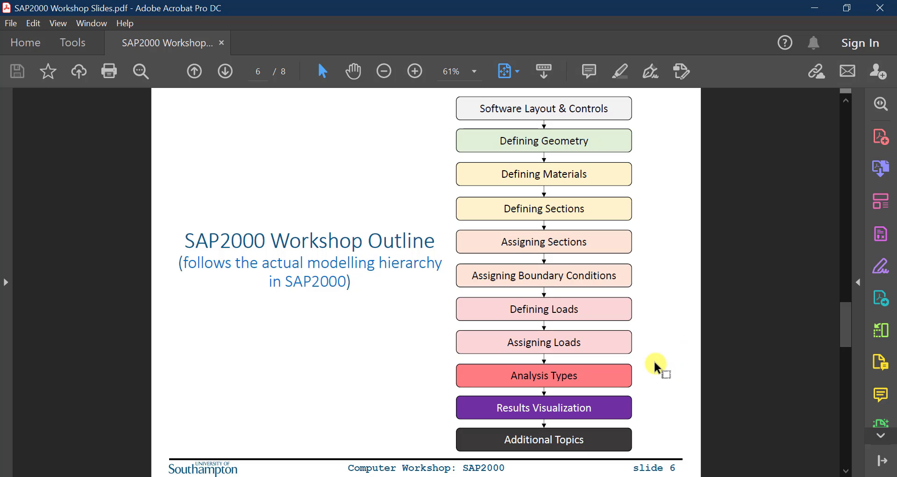
drag(655, 364, 431, 423)
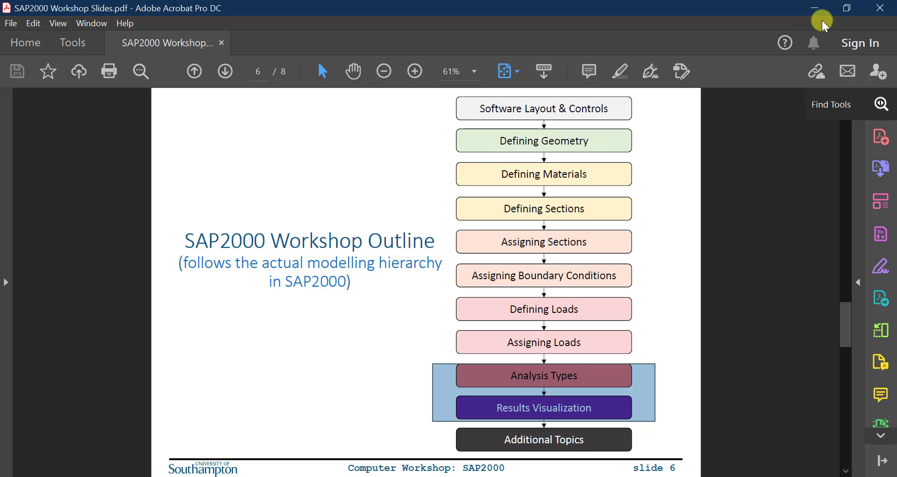
click(701, 231)
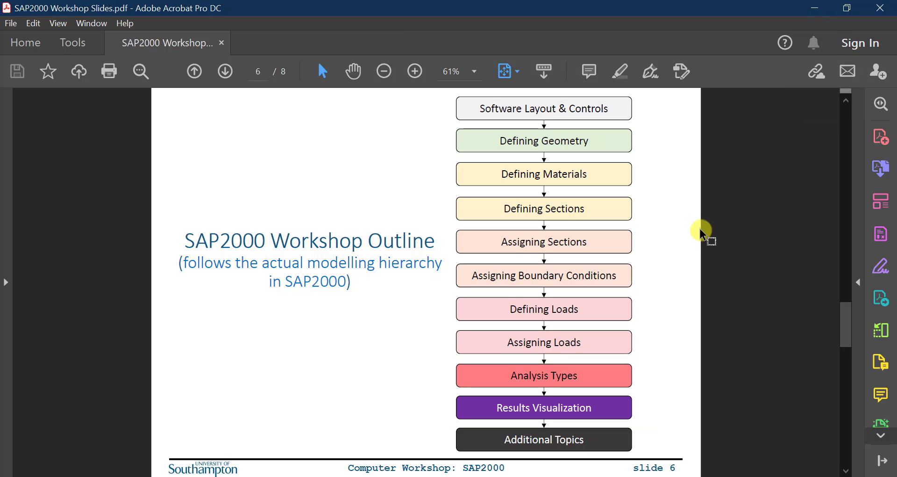